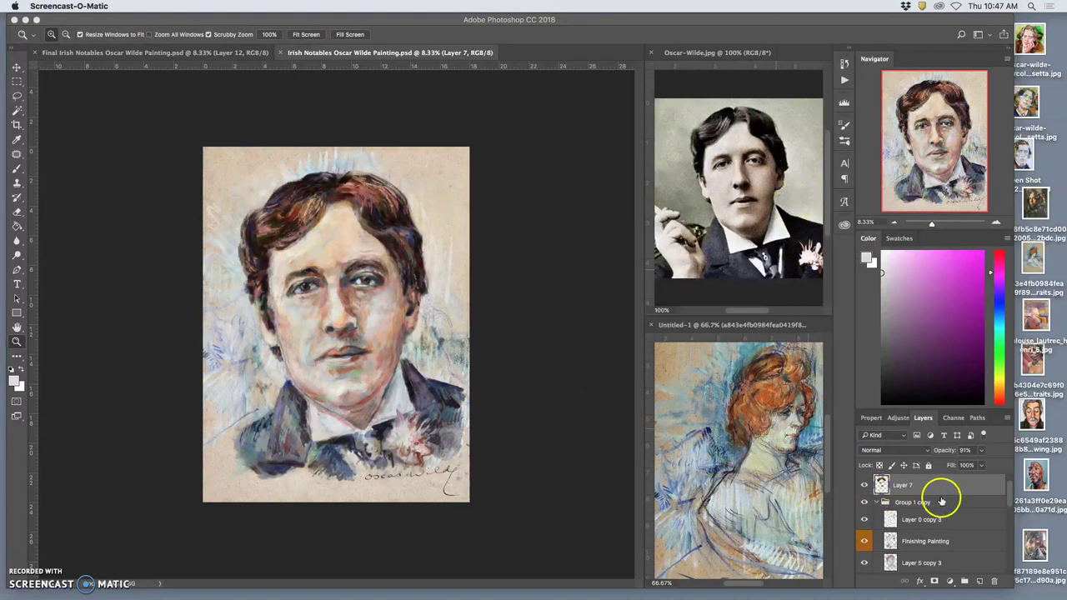
# Step: Toggle the visibility of Layer 7 to compare the portrait with and without it
pyautogui.scroll(1, 940, 504)
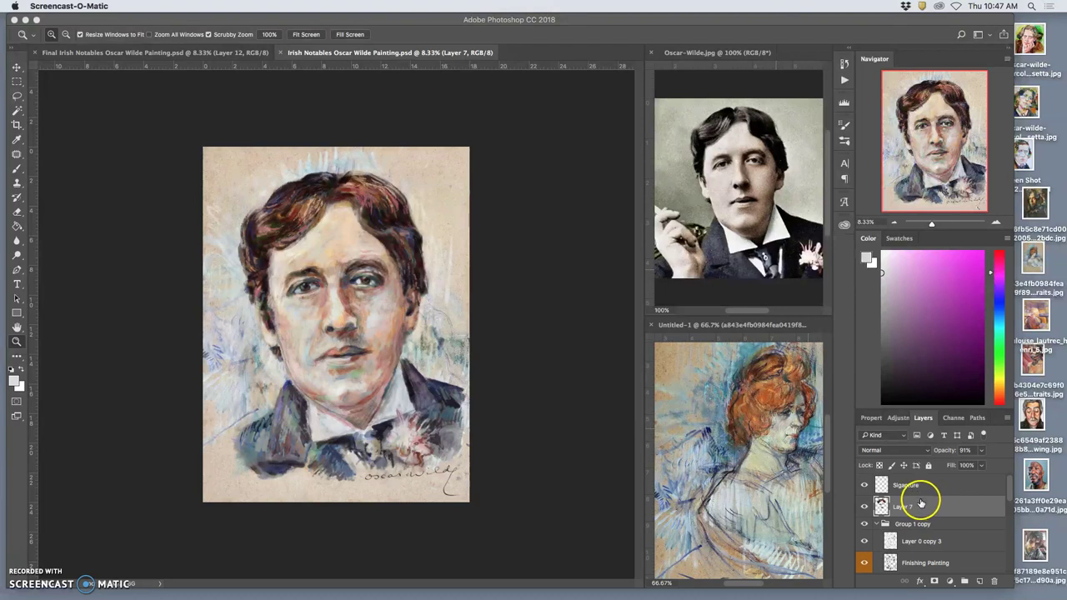
pyautogui.click(864, 507)
pyautogui.click(864, 507)
pyautogui.click(864, 506)
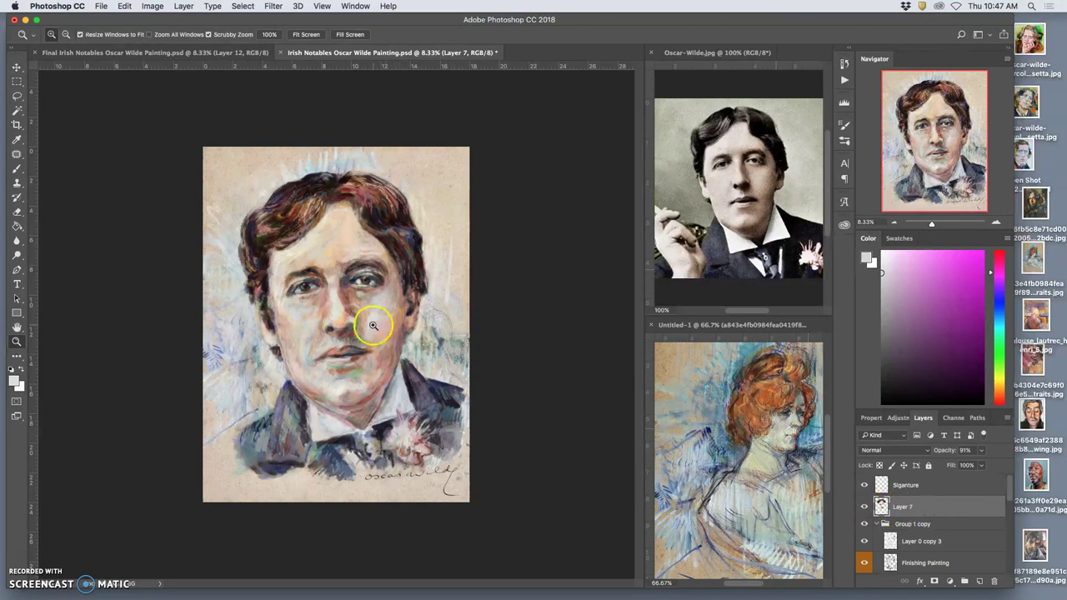
# Step: Hide the individual layers inside Group 1 copy, from Layer 0 copy 3 down to base painting layer, leaving the group itself visible
pyautogui.click(864, 526)
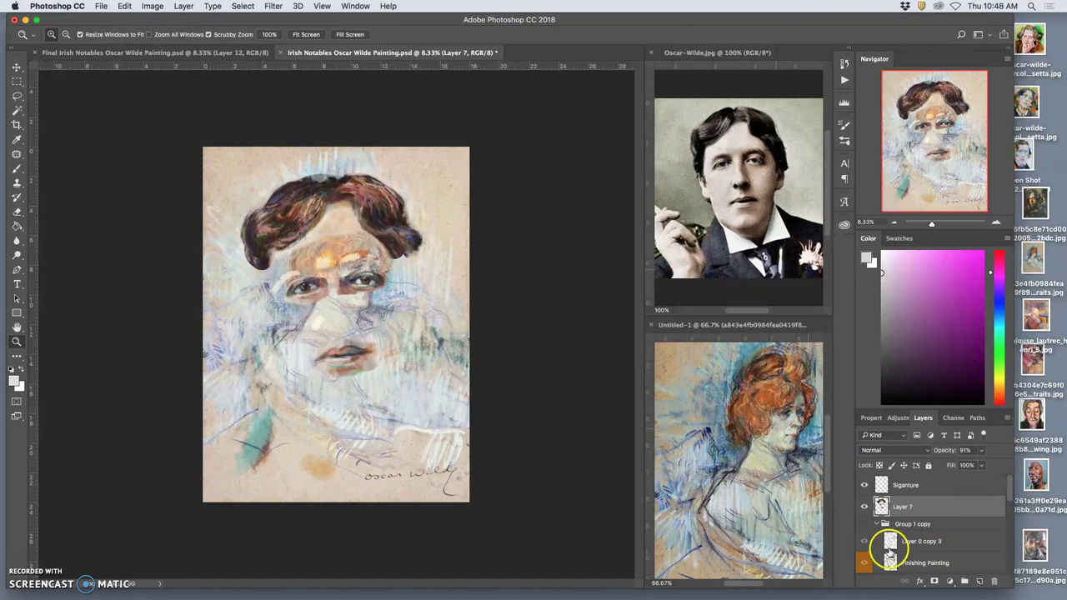
pyautogui.click(864, 524)
pyautogui.click(865, 542)
pyautogui.click(864, 562)
pyautogui.scroll(-1, 884, 559)
pyautogui.scroll(-1, 885, 557)
pyautogui.click(864, 506)
pyautogui.click(864, 548)
pyautogui.click(866, 567)
pyautogui.scroll(-1, 902, 550)
# Step: Show Layer 0 copy 3 in Group 1 copy again
pyautogui.scroll(3, 902, 551)
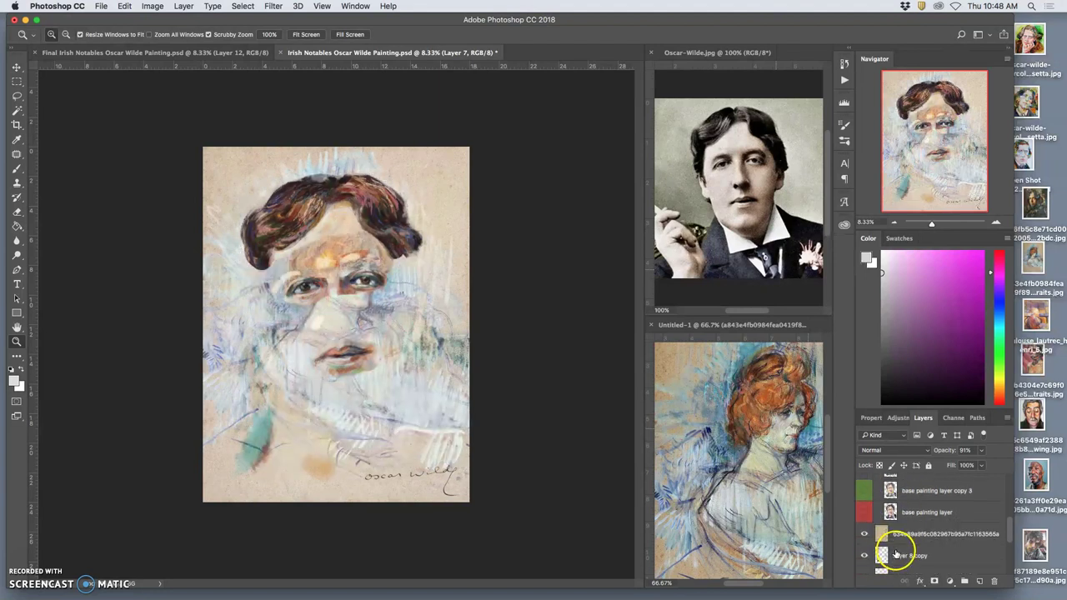
pyautogui.scroll(2, 896, 553)
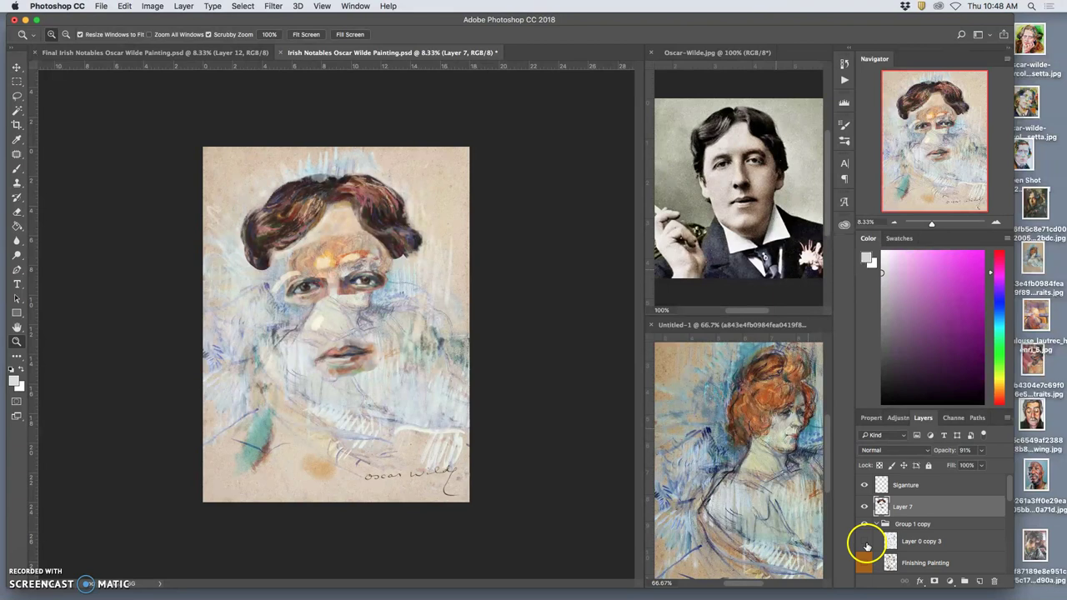
pyautogui.click(866, 543)
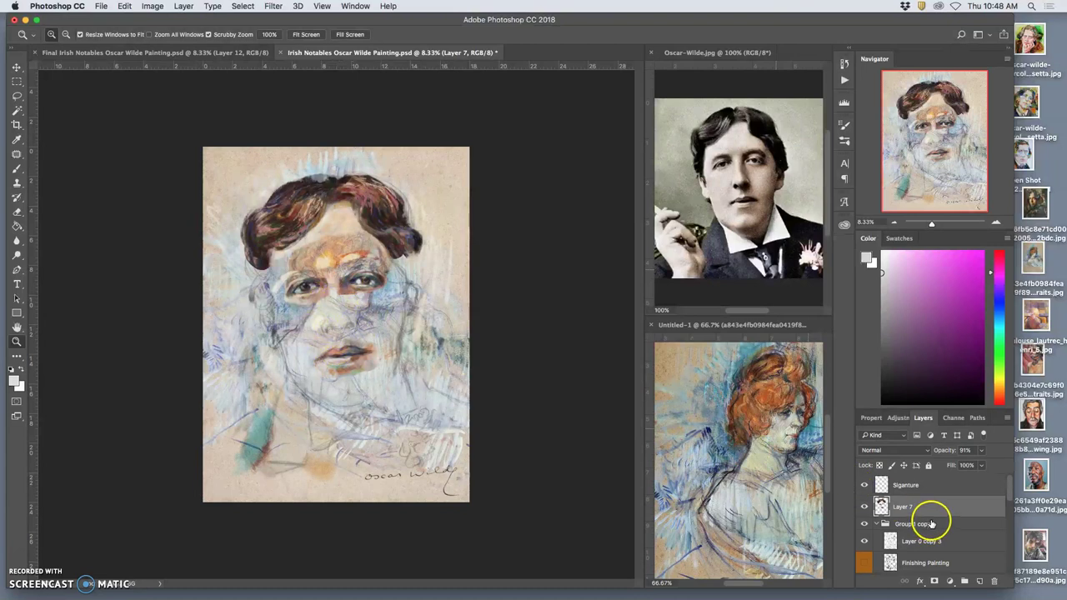
# Step: Compare the underlying sketch with and without Layer 7, leaving Layer 7 visible
pyautogui.click(865, 507)
pyautogui.click(865, 507)
pyautogui.click(866, 507)
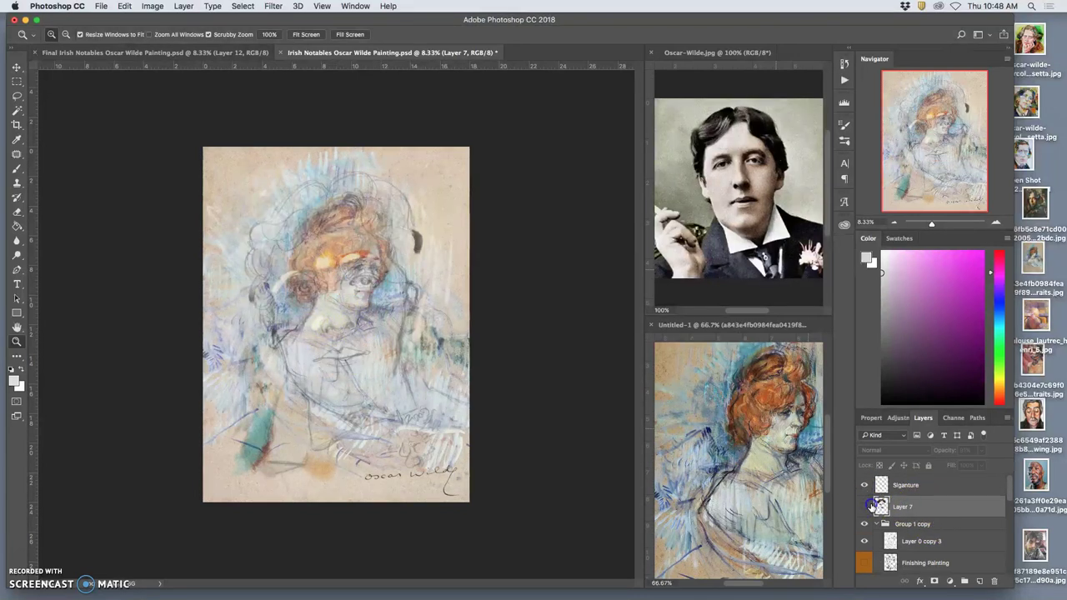
pyautogui.click(865, 506)
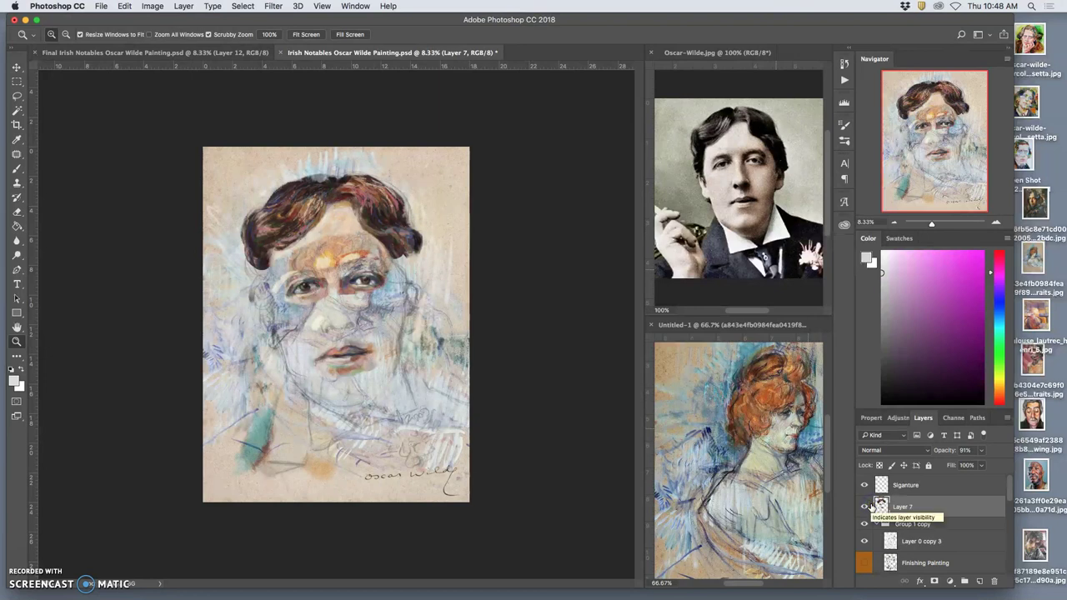
# Step: Partly erase the hair on the portrait's left side on Layer 7 using the Eraser at 53% opacity
pyautogui.click(17, 212)
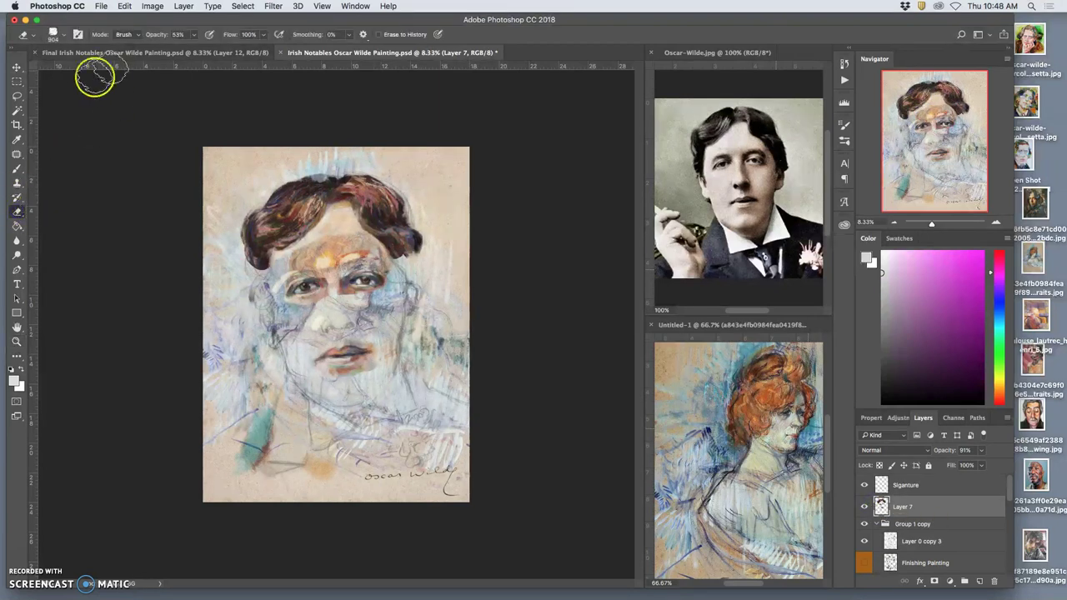
pyautogui.moveTo(327, 307)
pyautogui.mouseDown()
pyautogui.moveTo(307, 304)
pyautogui.moveTo(381, 298)
pyautogui.moveTo(395, 278)
pyautogui.mouseUp()
pyautogui.moveTo(322, 271); pyautogui.dragTo(297, 243)
pyautogui.click(286, 172)
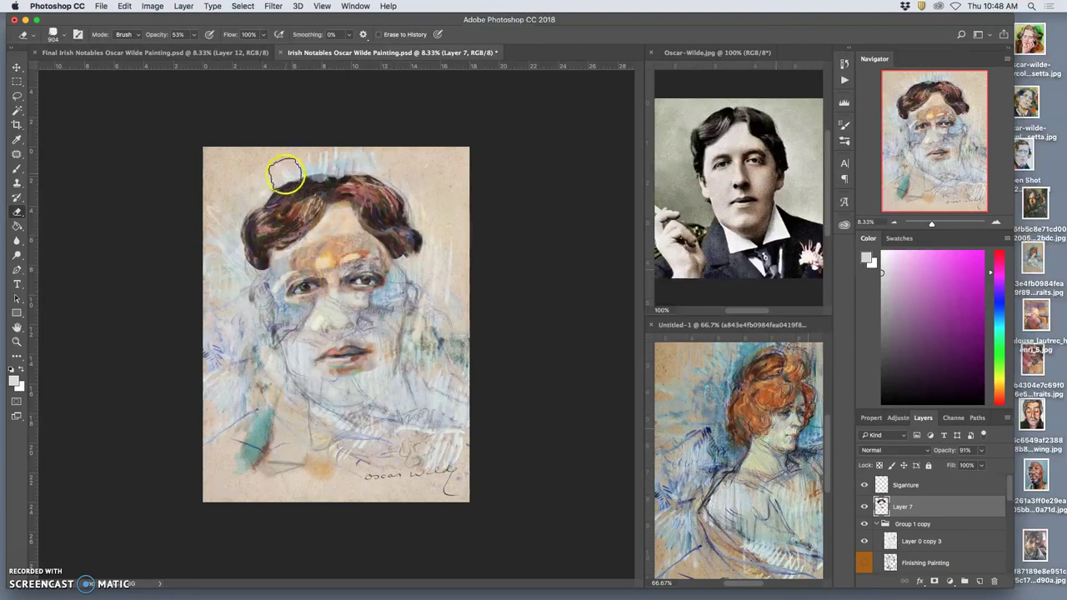
pyautogui.moveTo(265, 194)
pyautogui.mouseDown()
pyautogui.moveTo(278, 175)
pyautogui.moveTo(357, 167)
pyautogui.moveTo(405, 205)
pyautogui.moveTo(392, 174)
pyautogui.moveTo(402, 222)
pyautogui.mouseUp()
pyautogui.moveTo(314, 243)
pyautogui.mouseDown()
pyautogui.moveTo(284, 214)
pyautogui.moveTo(274, 221)
pyautogui.moveTo(293, 198)
pyautogui.moveTo(278, 220)
pyautogui.moveTo(267, 188)
pyautogui.moveTo(290, 160)
pyautogui.moveTo(243, 219)
pyautogui.moveTo(219, 226)
pyautogui.moveTo(289, 178)
pyautogui.moveTo(275, 209)
pyautogui.moveTo(325, 174)
pyautogui.mouseUp()
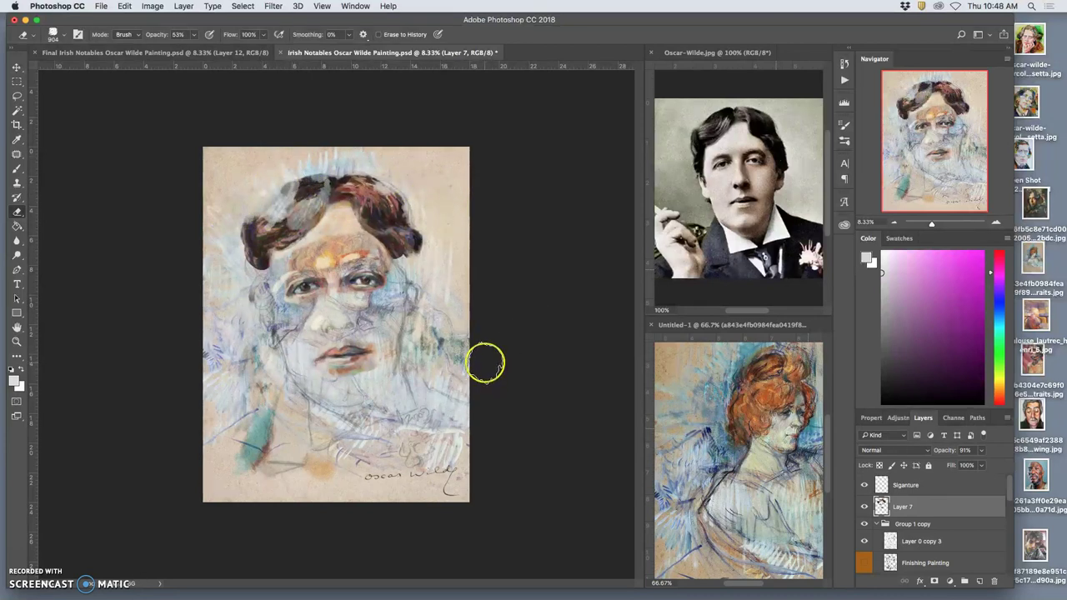
# Step: Show the Layer 5 copy 3 and Refined Painting layers in Group 1 copy
pyautogui.click(714, 482)
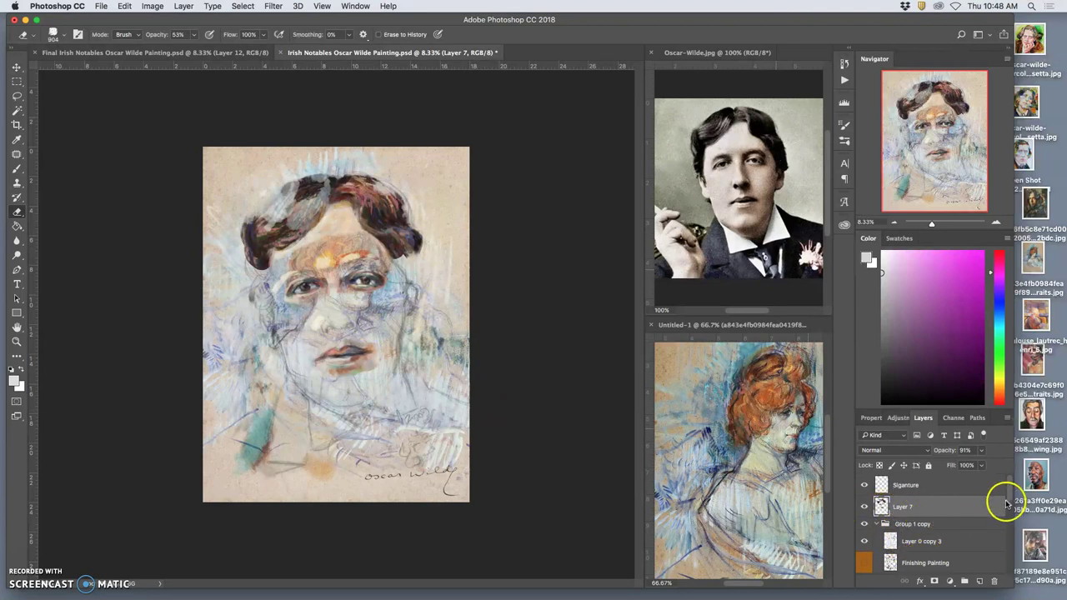
pyautogui.moveTo(1009, 498); pyautogui.dragTo(1006, 509)
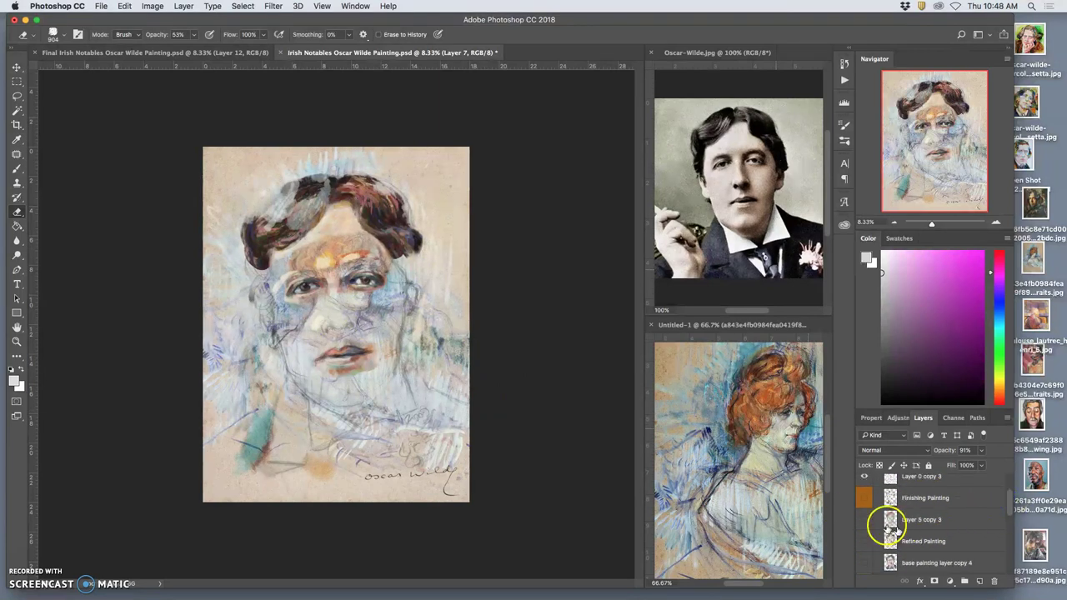
pyautogui.click(864, 520)
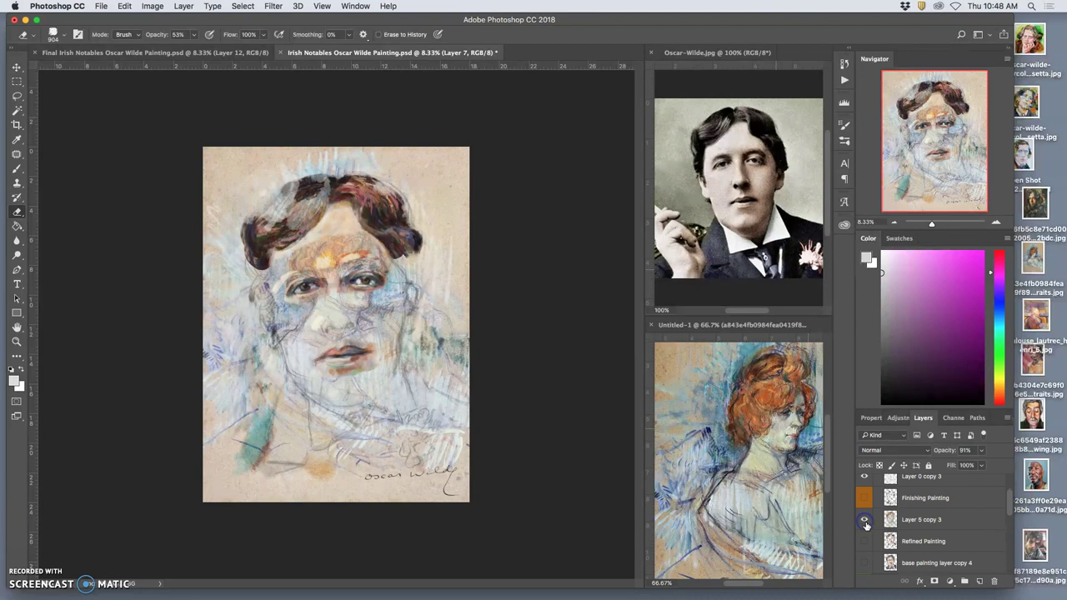
pyautogui.click(864, 520)
pyautogui.click(864, 541)
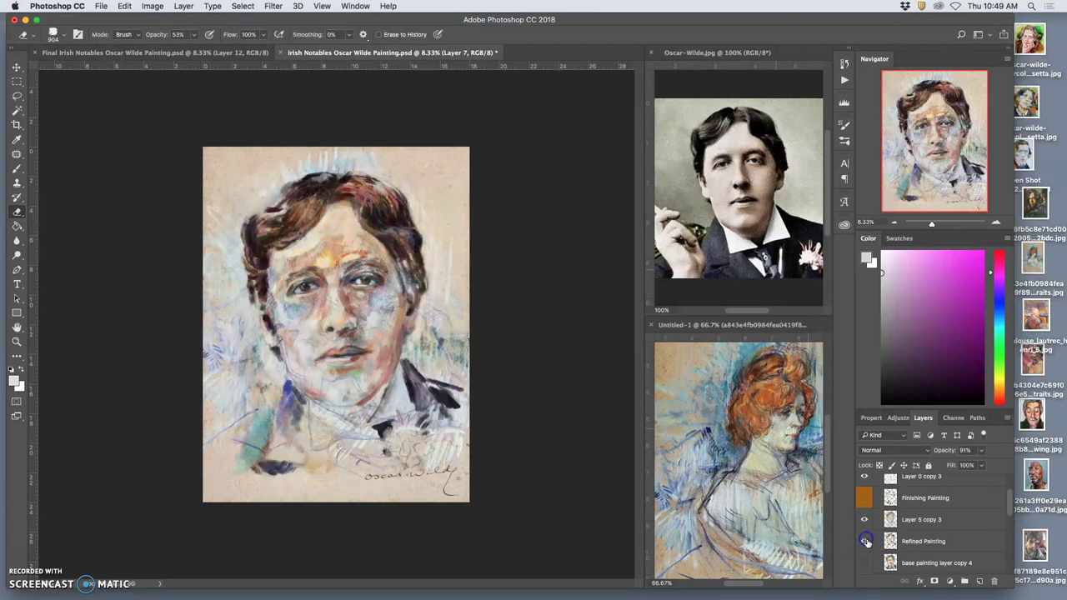
pyautogui.click(866, 582)
pyautogui.scroll(1, 1009, 510)
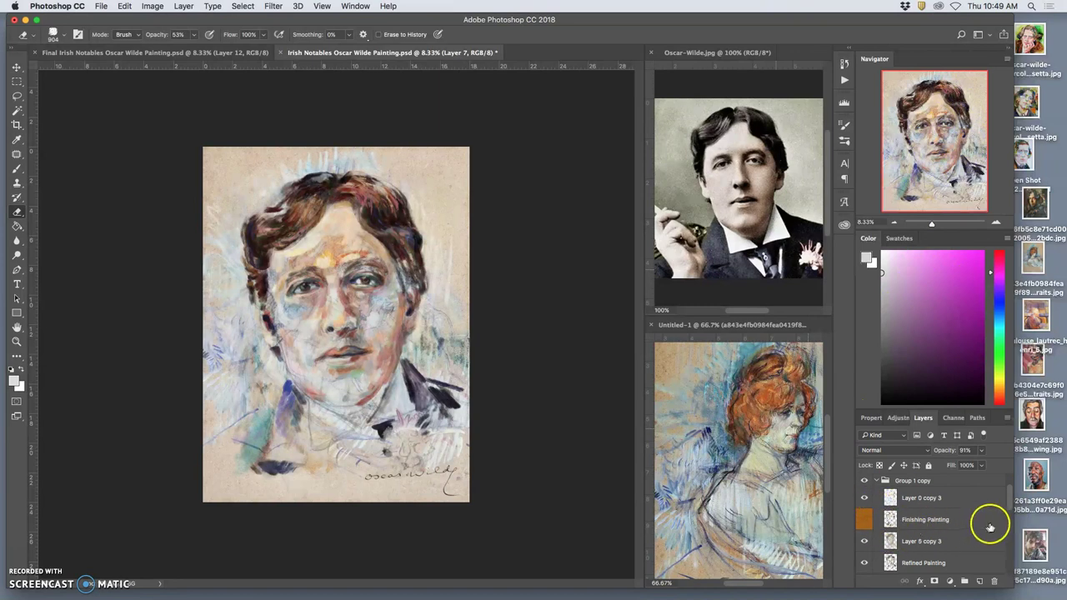
# Step: Compare the portrait with Layer 7 on and off, and erase more of that layer's hair on the left side of the head
pyautogui.moveTo(1011, 495); pyautogui.dragTo(1009, 490)
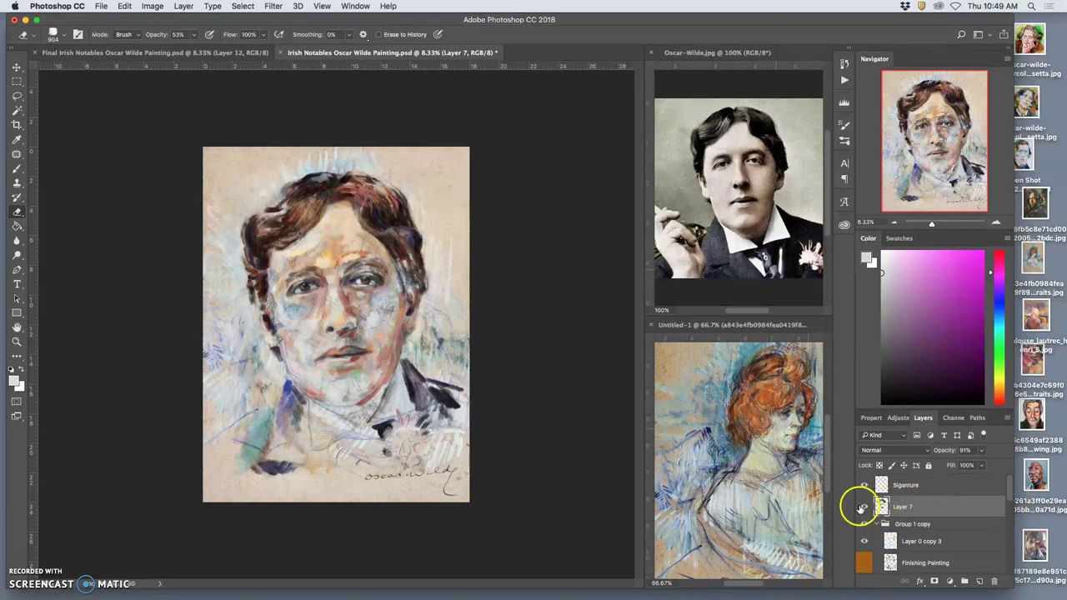
pyautogui.click(864, 507)
pyautogui.click(864, 506)
pyautogui.click(864, 507)
pyautogui.click(864, 507)
pyautogui.click(864, 507)
pyautogui.click(864, 507)
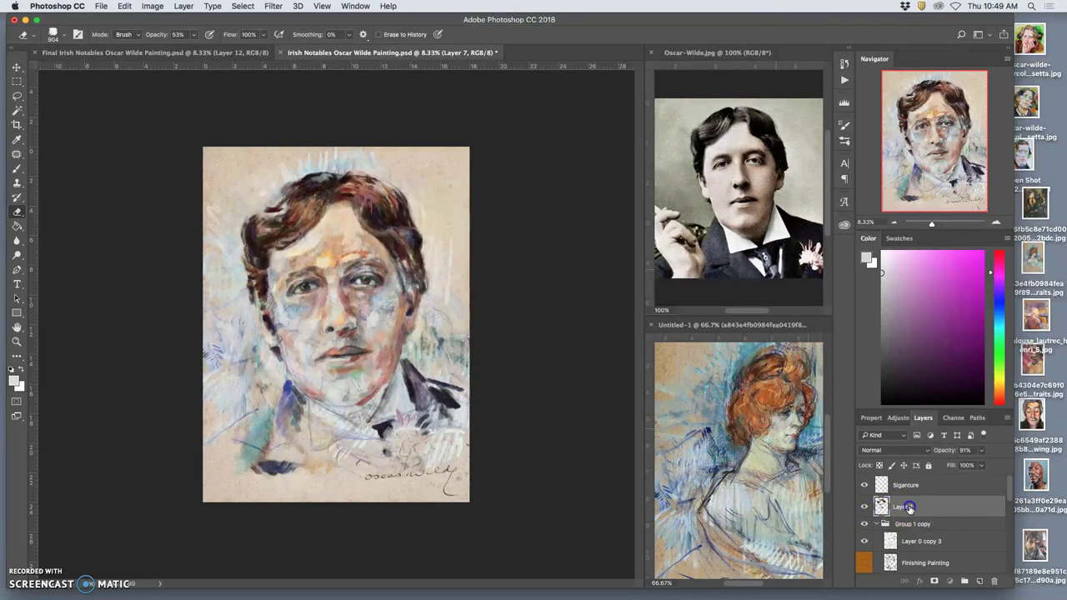
pyautogui.click(325, 210)
pyautogui.moveTo(324, 210)
pyautogui.mouseDown()
pyautogui.moveTo(317, 218)
pyautogui.moveTo(316, 202)
pyautogui.moveTo(258, 260)
pyautogui.mouseUp()
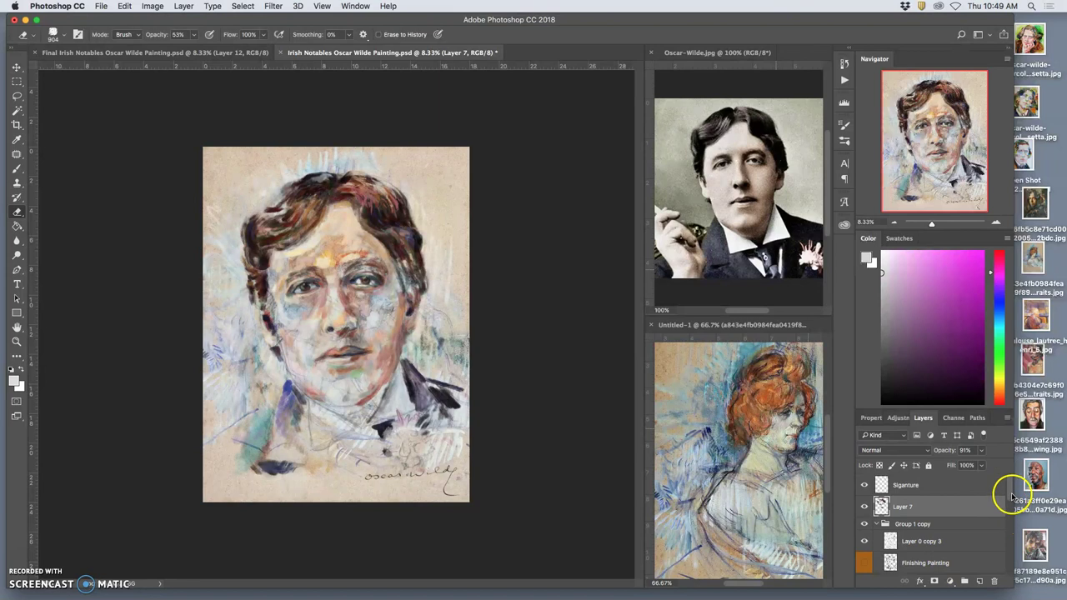
# Step: Hide the Refined Painting layer and show the Finishing Painting layer
pyautogui.moveTo(1011, 495); pyautogui.dragTo(1011, 517)
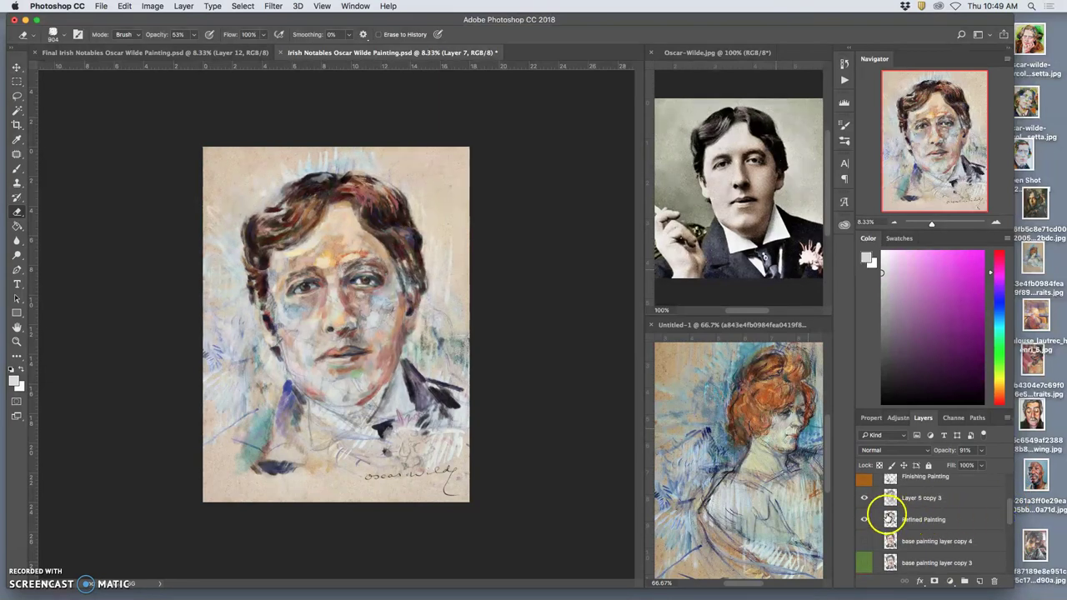
pyautogui.click(864, 518)
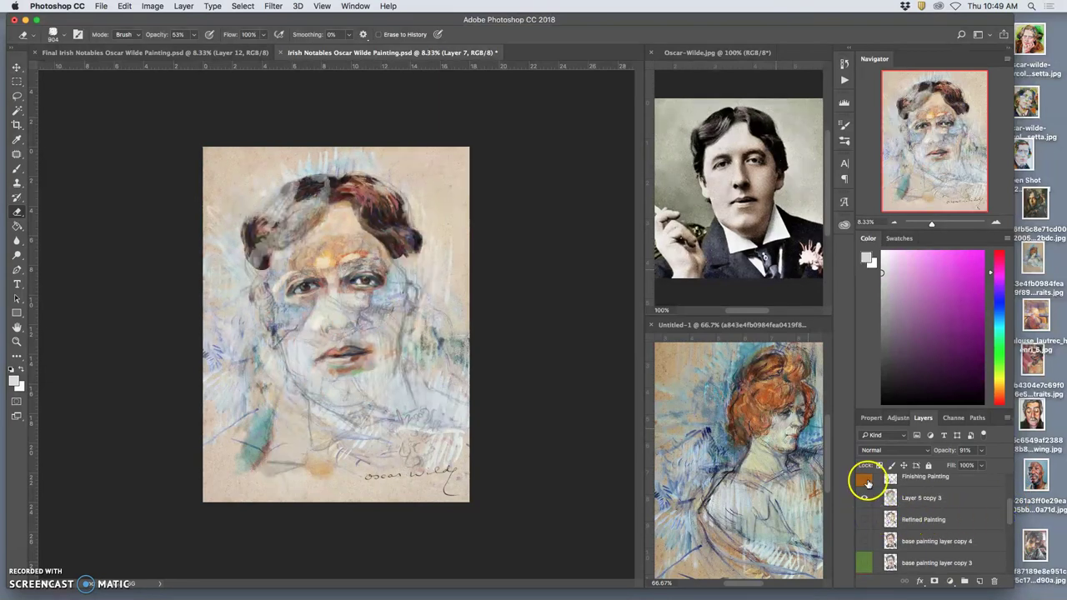
pyautogui.click(865, 480)
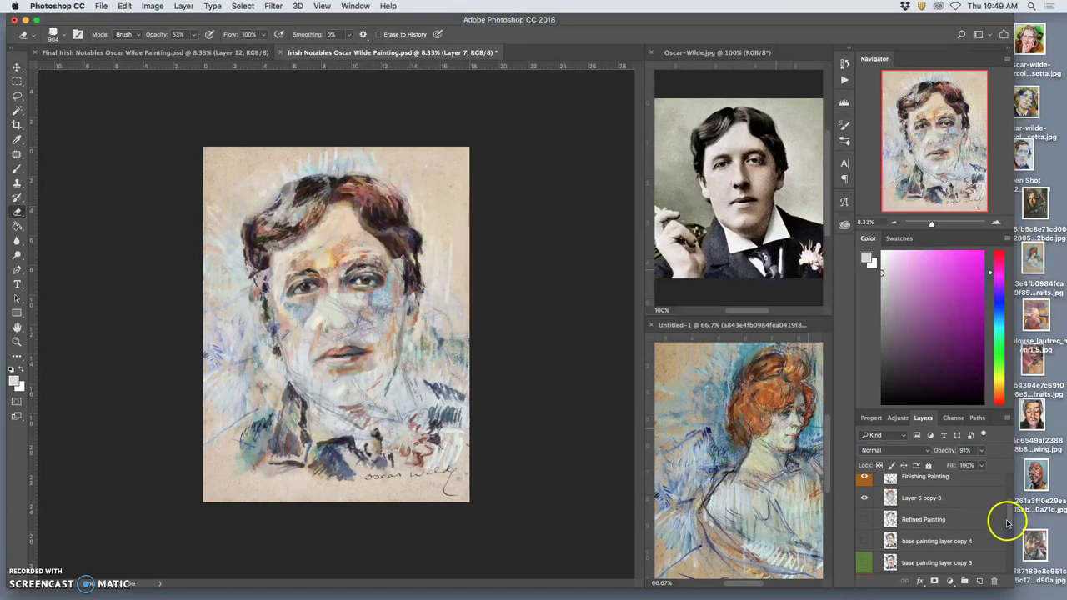
# Step: Partly erase the hair on the portrait's right side on Layer 7 with the Eraser
pyautogui.scroll(3, 1007, 510)
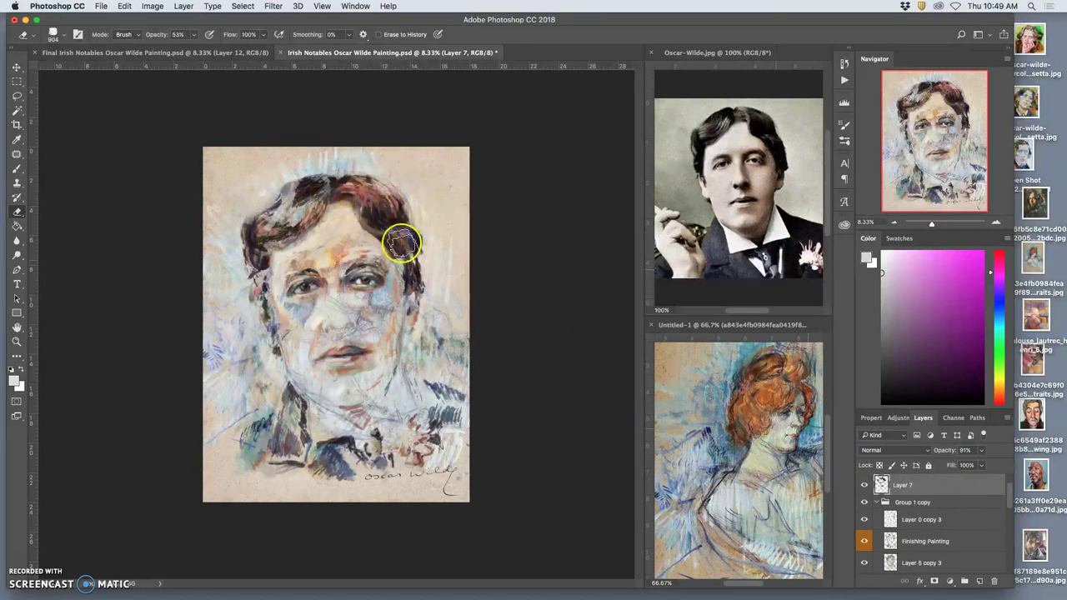
pyautogui.click(378, 202)
pyautogui.moveTo(408, 212)
pyautogui.mouseDown()
pyautogui.moveTo(435, 248)
pyautogui.moveTo(404, 219)
pyautogui.moveTo(364, 238)
pyautogui.mouseUp()
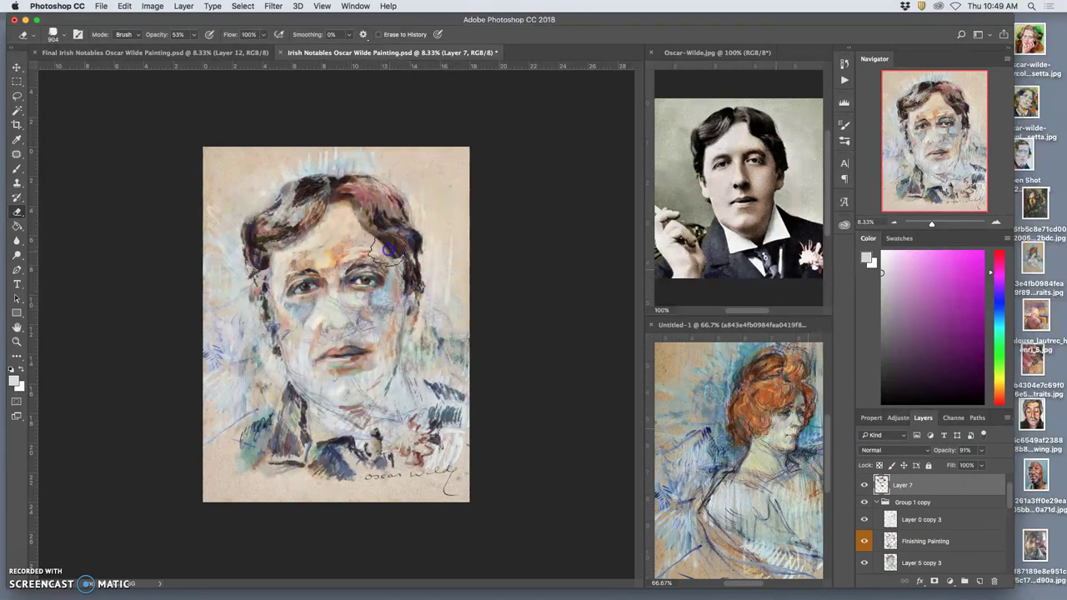
pyautogui.click(420, 252)
pyautogui.moveTo(420, 252)
pyautogui.mouseDown()
pyautogui.moveTo(387, 255)
pyautogui.moveTo(399, 270)
pyautogui.moveTo(380, 243)
pyautogui.mouseUp()
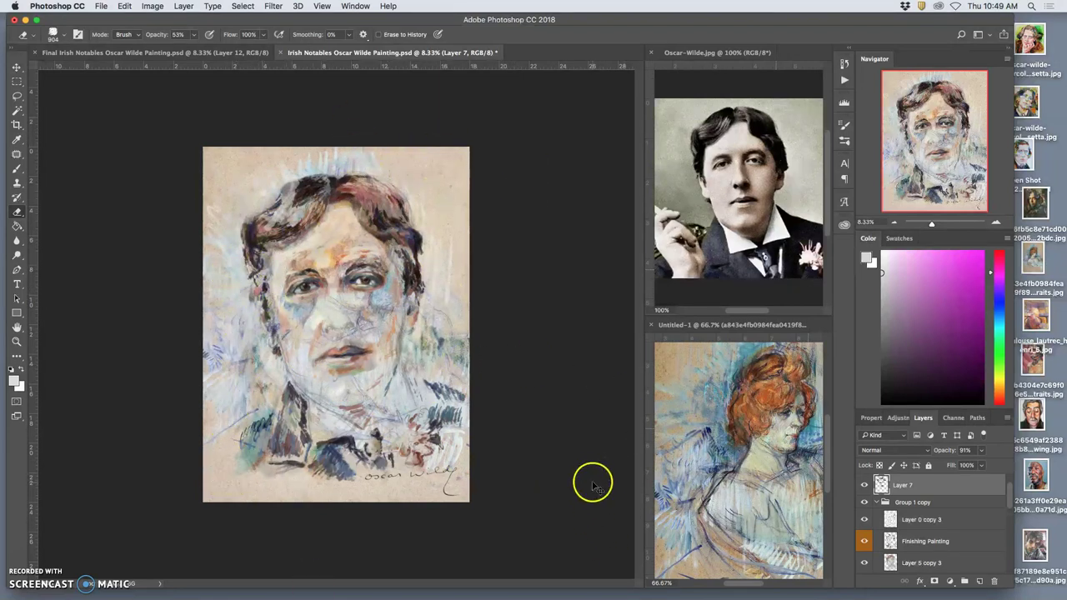
# Step: Examine the brushwork on the portrait's face, collar and jacket up close
pyautogui.press('super+plus')
pyautogui.press('super+plus')
pyautogui.moveTo(512, 348); pyautogui.dragTo(490, 311)
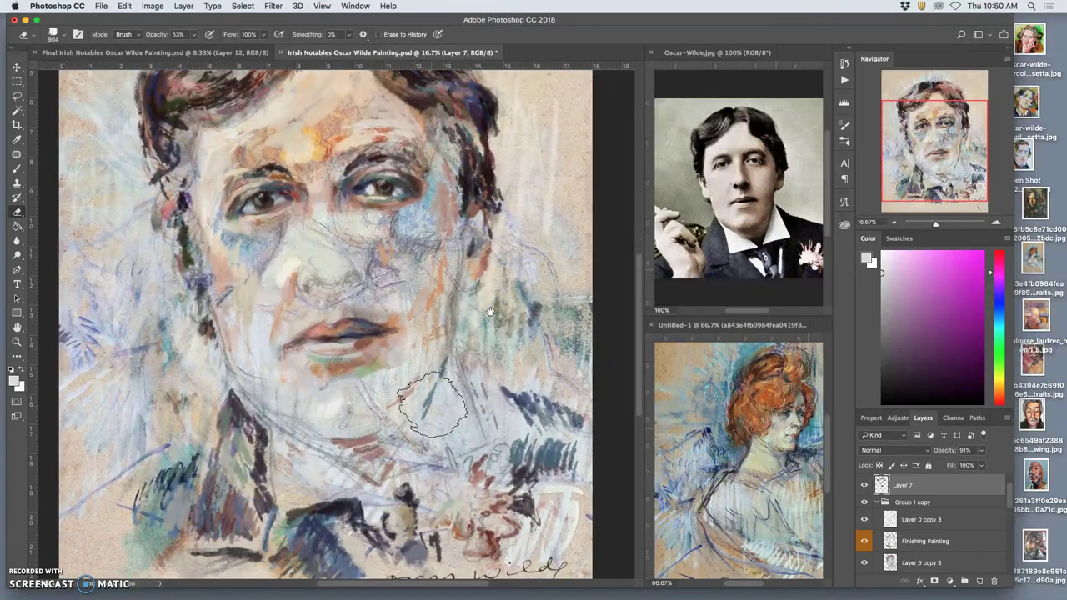
pyautogui.press('super+z')
pyautogui.click(352, 447)
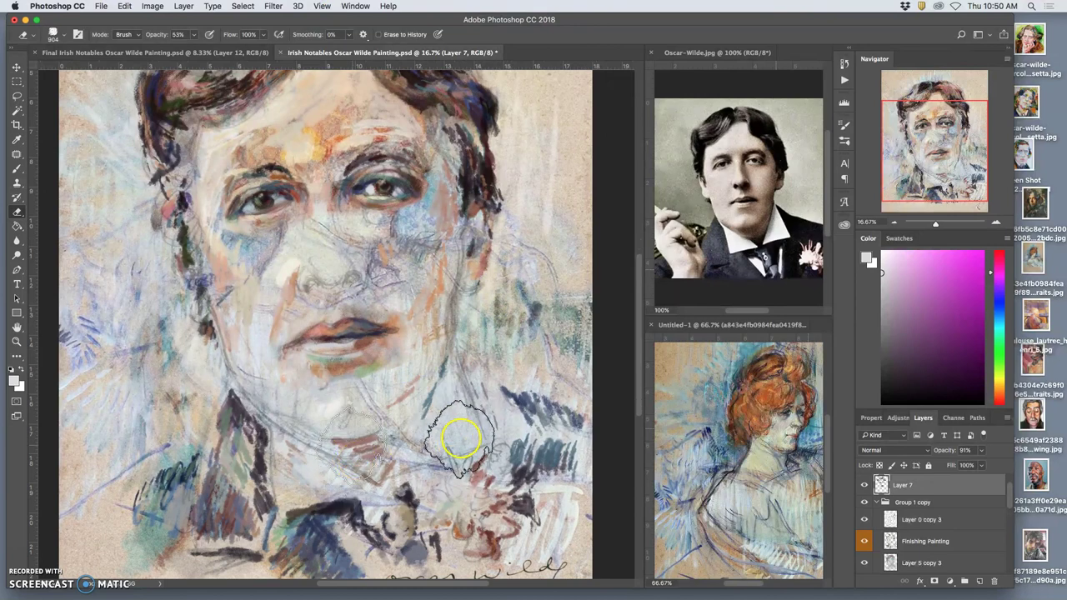
pyautogui.press('space')
pyautogui.moveTo(471, 396)
pyautogui.mouseDown()
pyautogui.moveTo(497, 343)
pyautogui.moveTo(522, 324)
pyautogui.moveTo(589, 347)
pyautogui.moveTo(586, 391)
pyautogui.moveTo(610, 451)
pyautogui.moveTo(609, 482)
pyautogui.mouseUp()
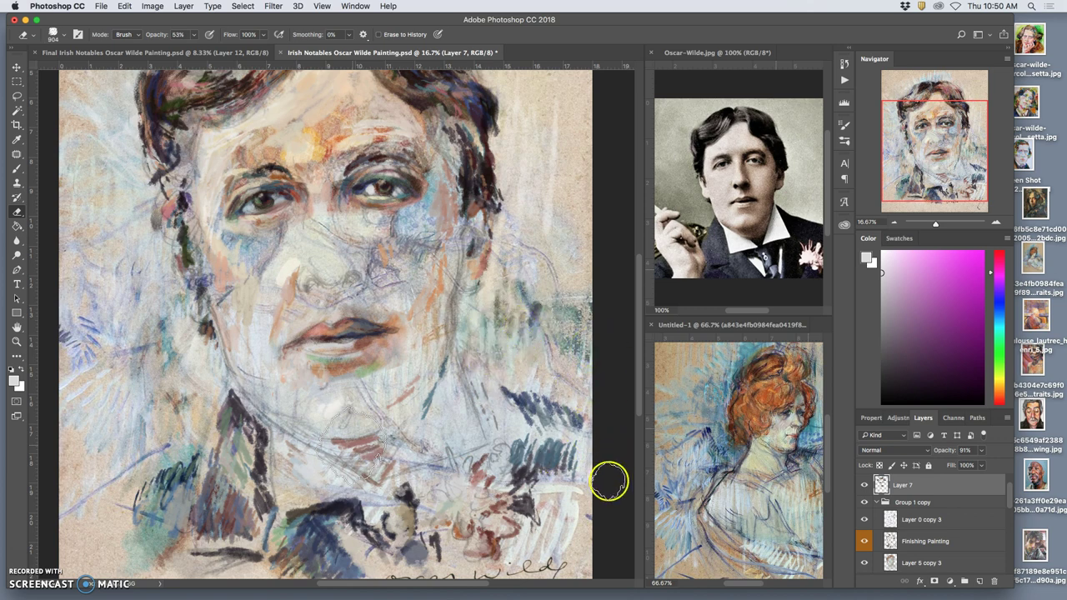
pyautogui.press('super+minus')
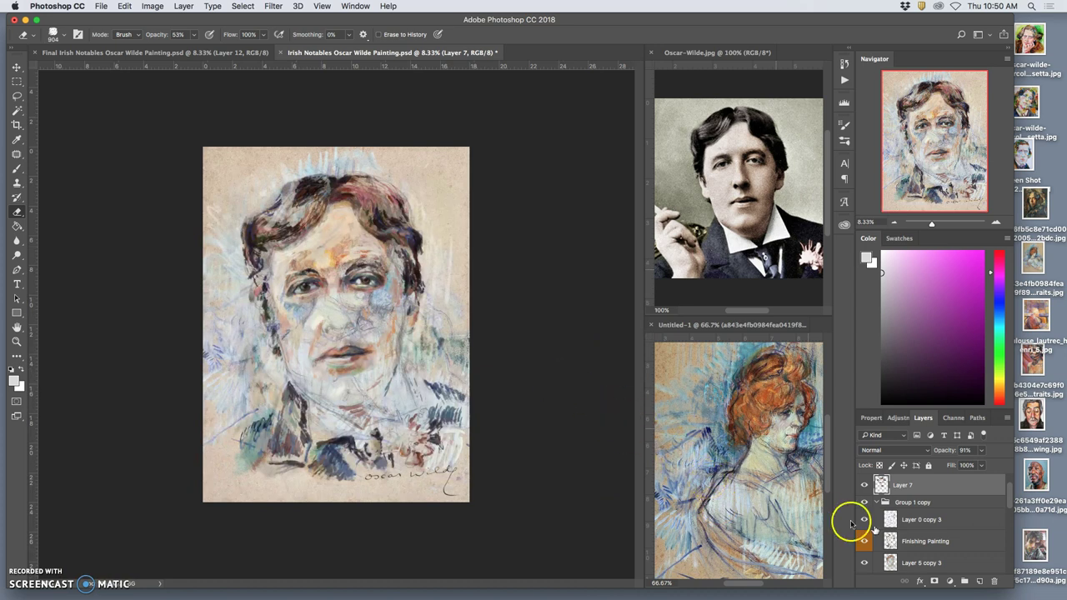
# Step: Compare the portrait with and without the Refined Painting layer, leaving that layer hidden and selected
pyautogui.scroll(-10, 914, 524)
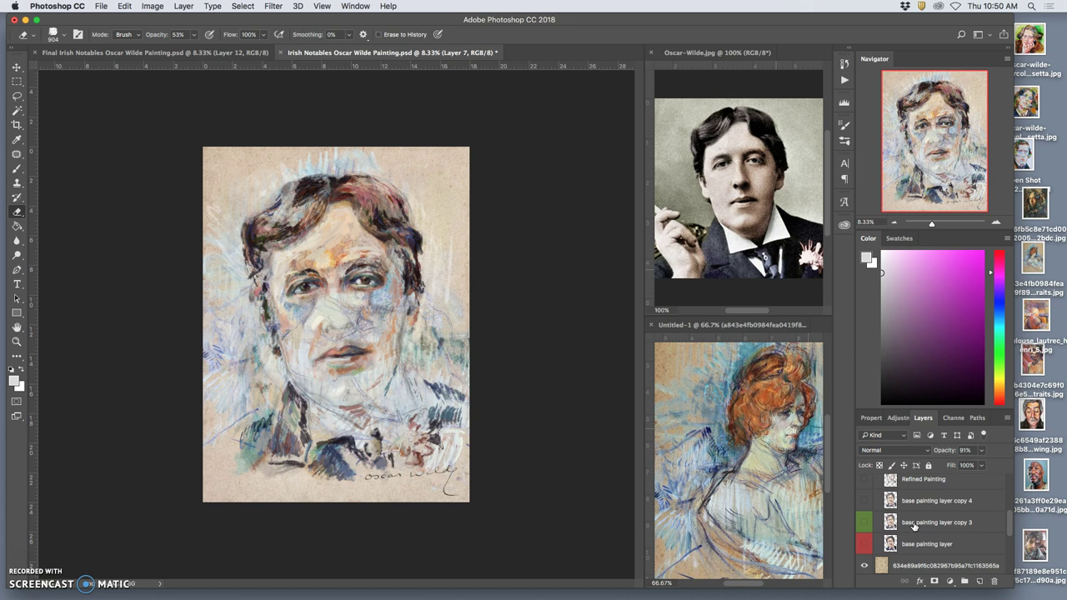
pyautogui.scroll(1, 871, 501)
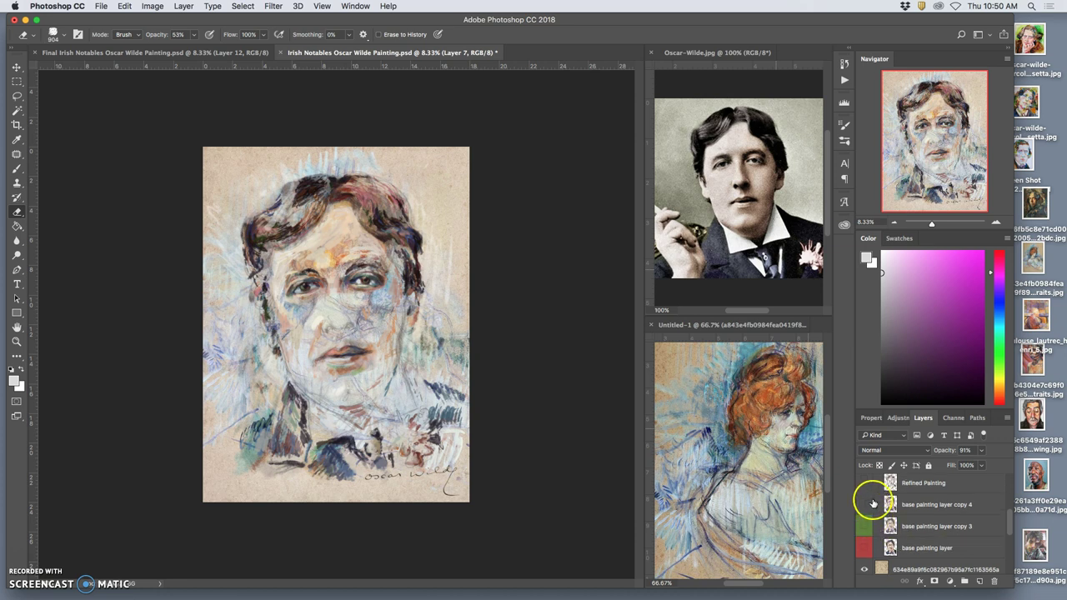
pyautogui.click(866, 485)
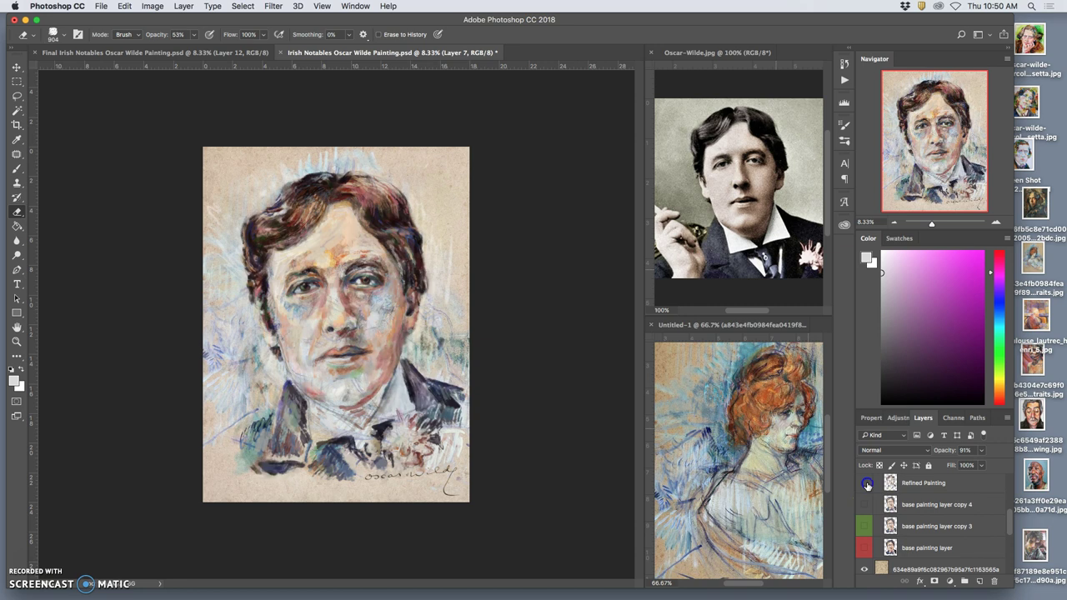
pyautogui.click(867, 485)
pyautogui.click(867, 485)
pyautogui.click(867, 485)
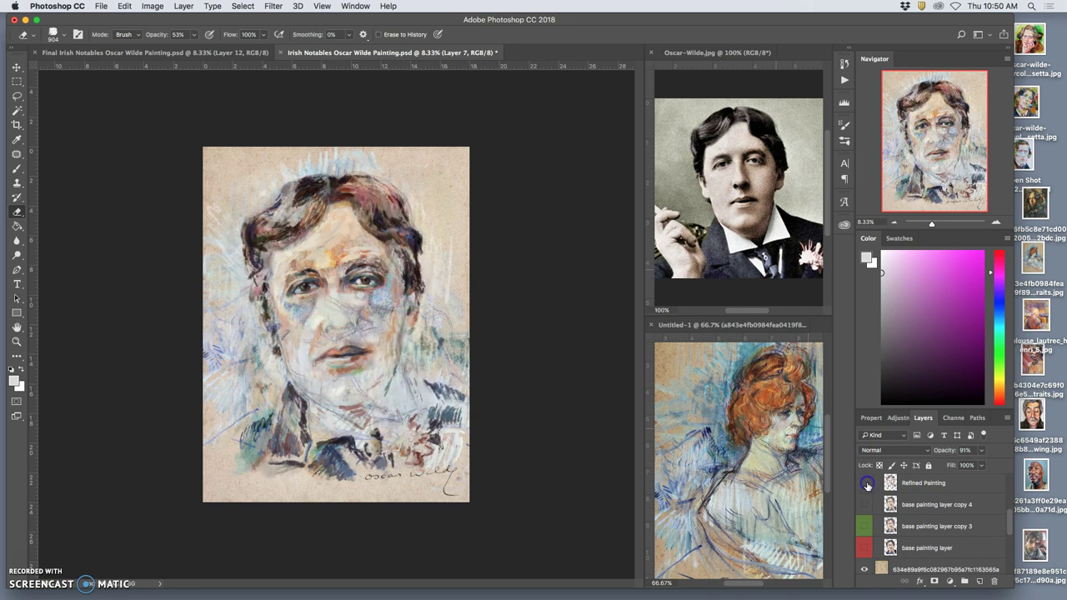
pyautogui.click(867, 485)
pyautogui.click(867, 485)
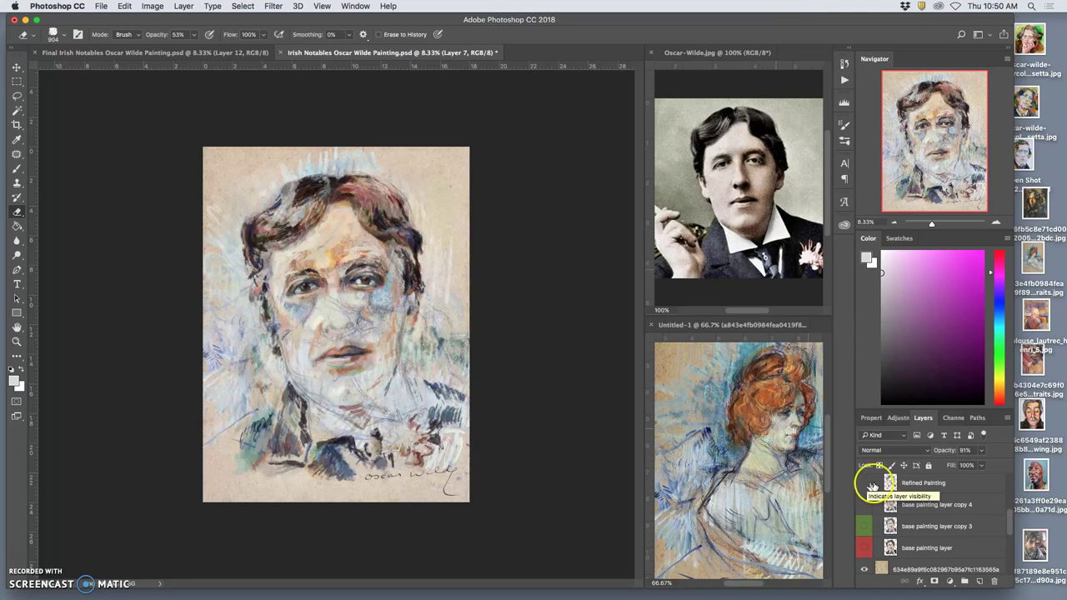
pyautogui.click(871, 485)
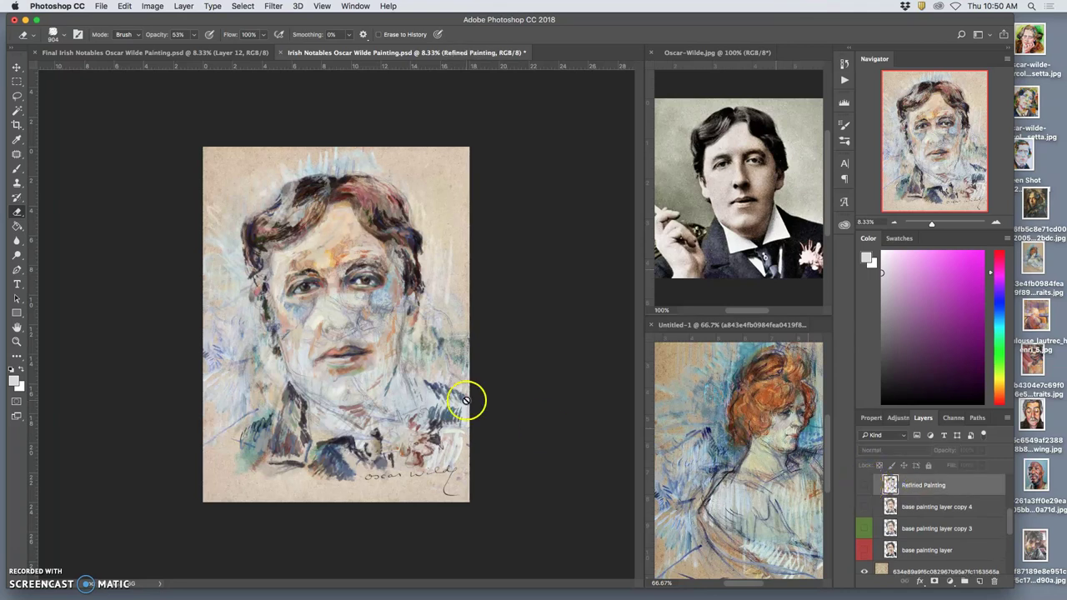
# Step: Lasso the nose, lips, jaw edge and right lapel on Refined Painting, copy them to a new layer, and compare it on and off
pyautogui.click(17, 98)
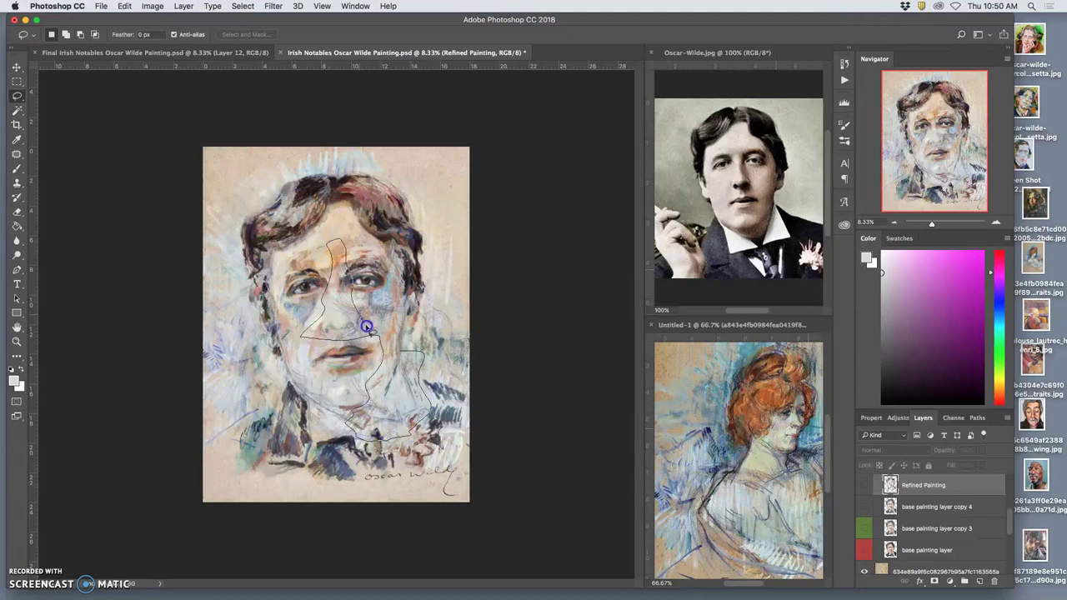
pyautogui.moveTo(371, 332); pyautogui.dragTo(372, 334)
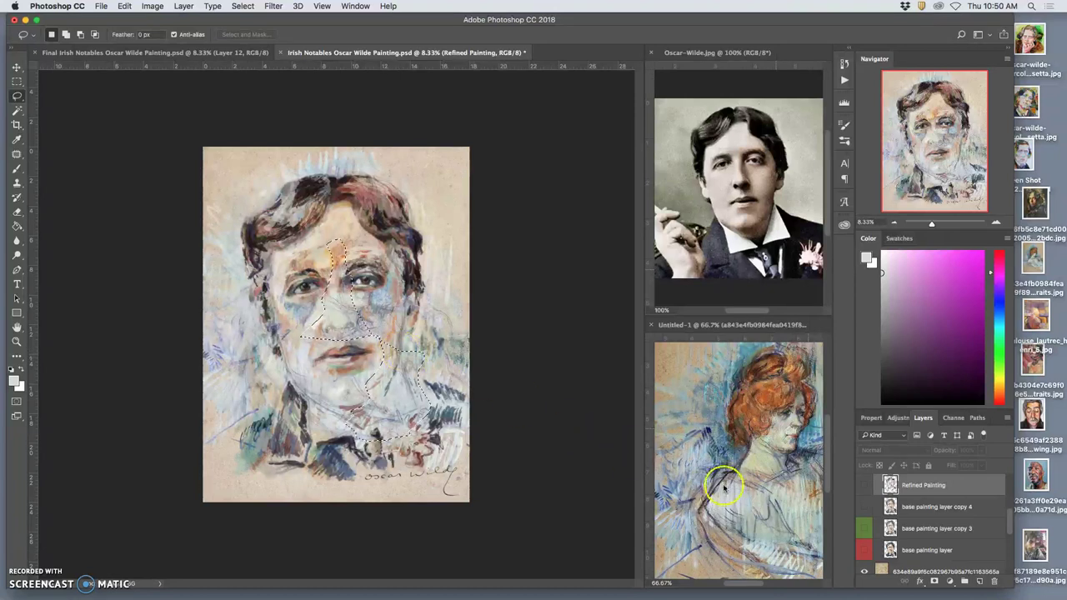
pyautogui.press('super+j')
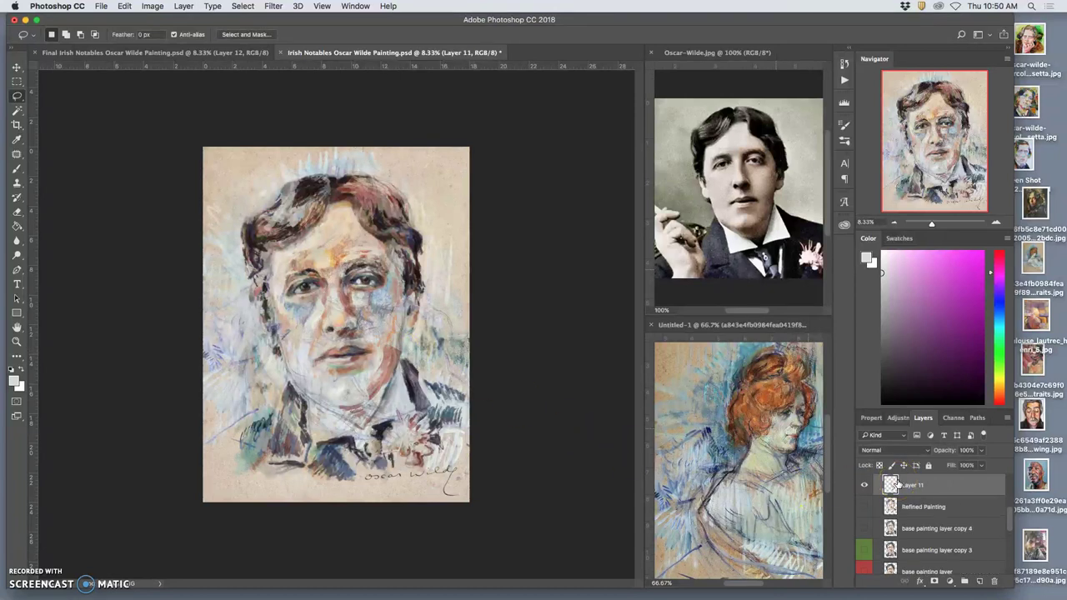
pyautogui.click(864, 485)
pyautogui.click(864, 487)
pyautogui.click(910, 489)
# Step: Erase the edges of Layer 11 around the forehead, cheek, jaw and flower with the Eraser at 53% opacity
pyautogui.click(17, 211)
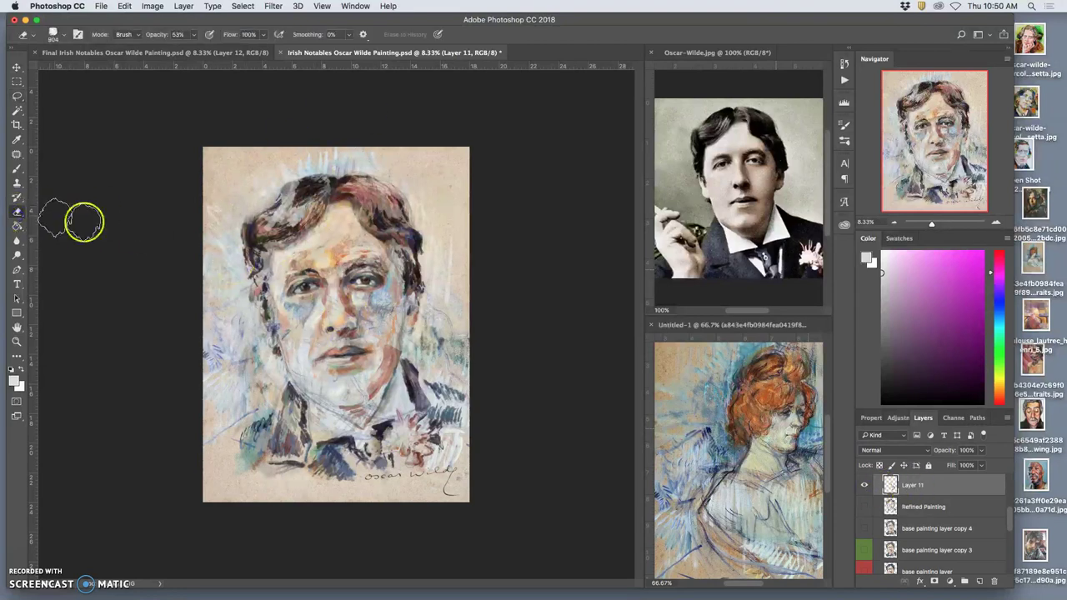
pyautogui.moveTo(358, 233)
pyautogui.mouseDown()
pyautogui.moveTo(330, 253)
pyautogui.moveTo(339, 253)
pyautogui.mouseUp()
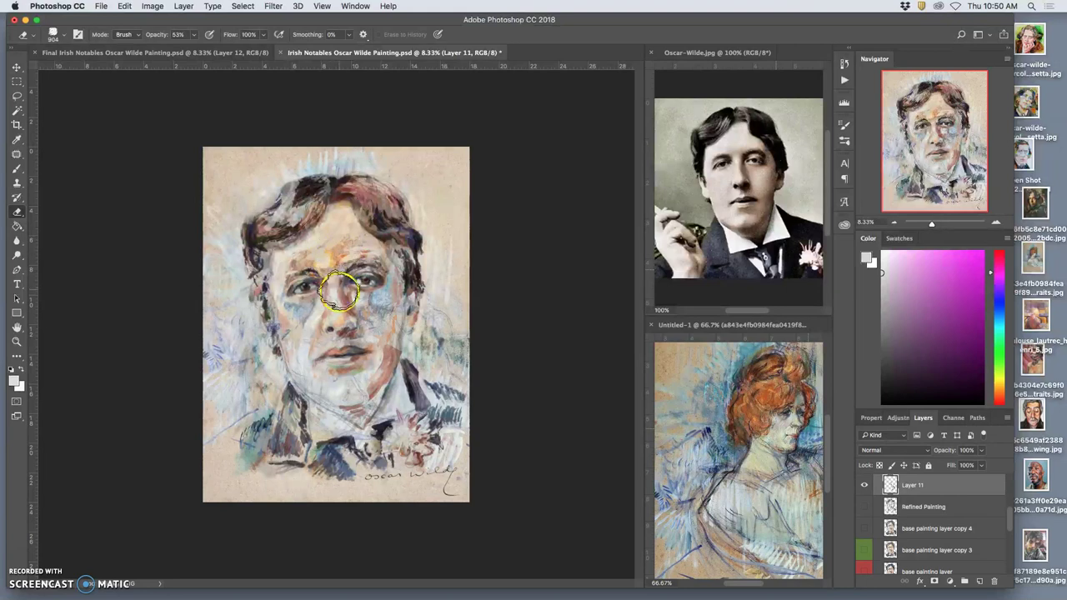
pyautogui.moveTo(394, 333); pyautogui.dragTo(396, 340)
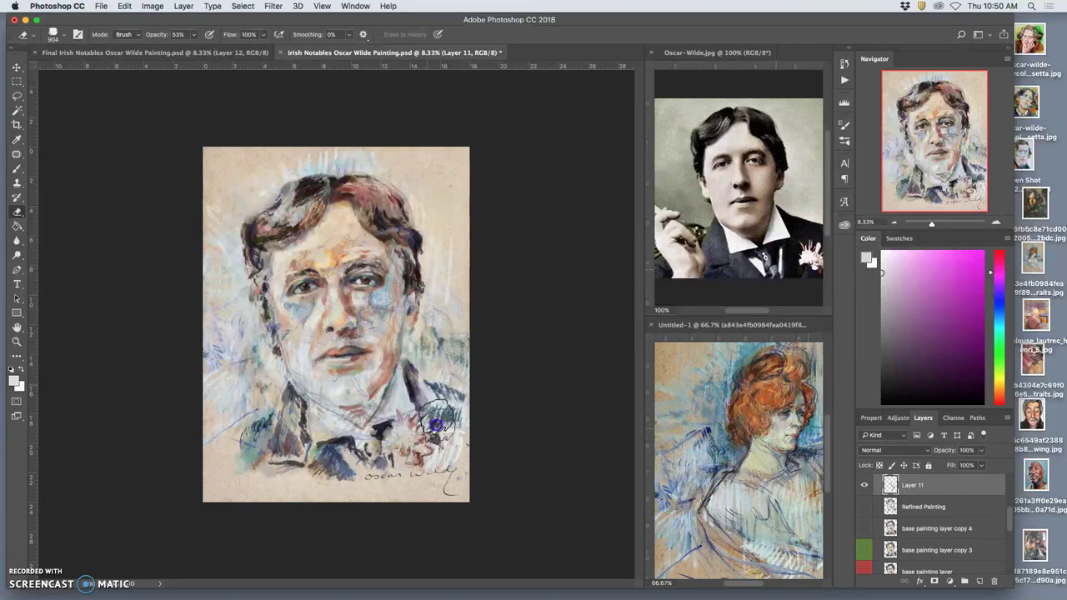
pyautogui.moveTo(406, 376)
pyautogui.mouseDown()
pyautogui.moveTo(336, 446)
pyautogui.moveTo(391, 316)
pyautogui.mouseUp()
pyautogui.press('super+=')
pyautogui.press('super+=')
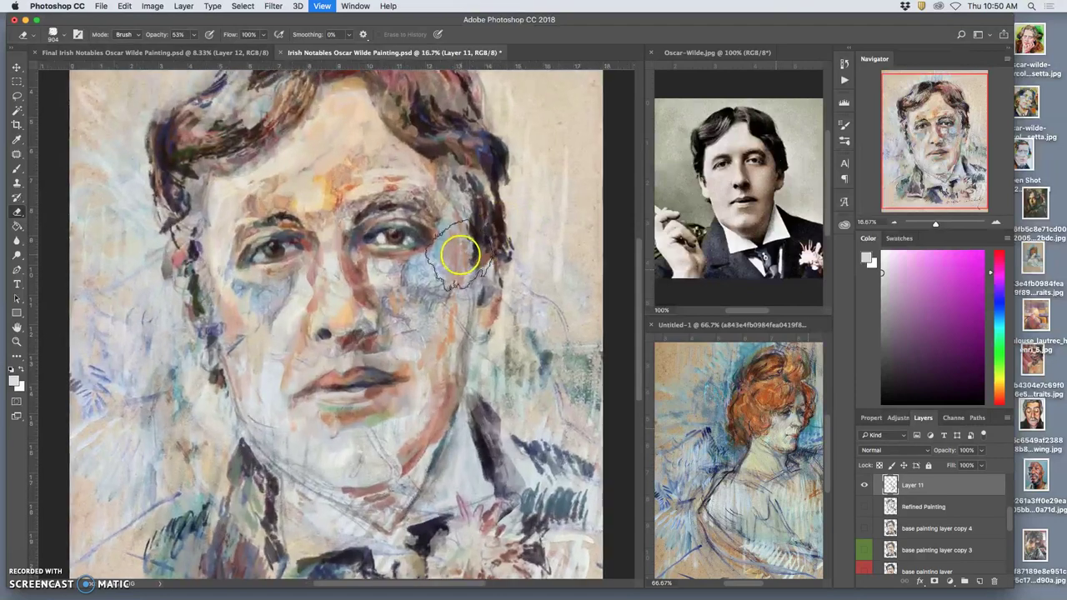
pyautogui.moveTo(461, 255)
pyautogui.mouseDown()
pyautogui.moveTo(381, 353)
pyautogui.moveTo(461, 413)
pyautogui.moveTo(488, 572)
pyautogui.mouseUp()
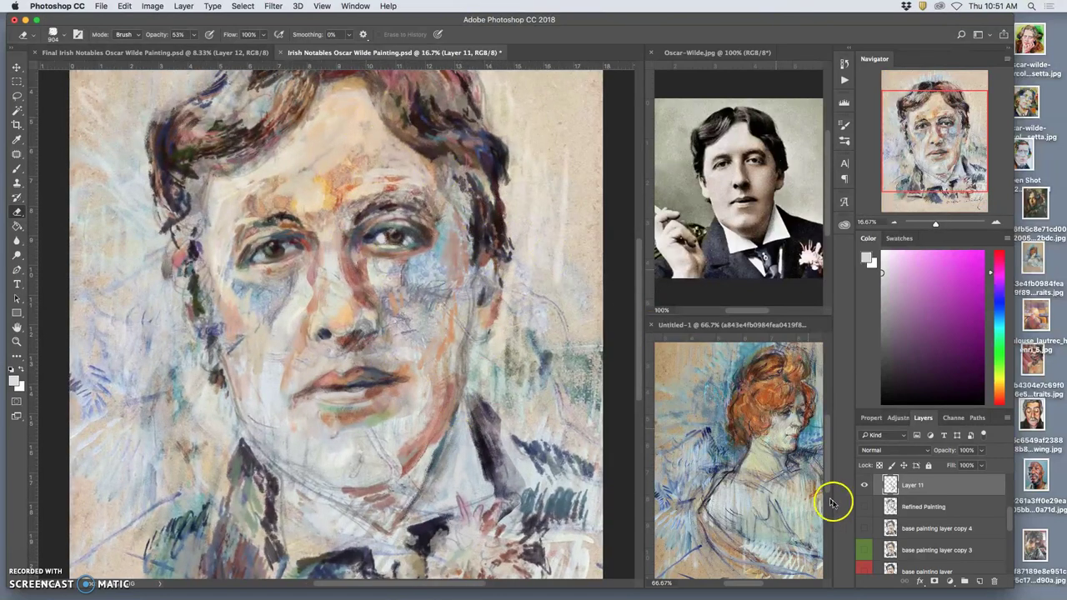
# Step: Compare the portrait with and without Layer 11, and erase more of it around the cheeks and jaw
pyautogui.click(865, 487)
pyautogui.click(865, 487)
pyautogui.click(866, 488)
pyautogui.click(866, 488)
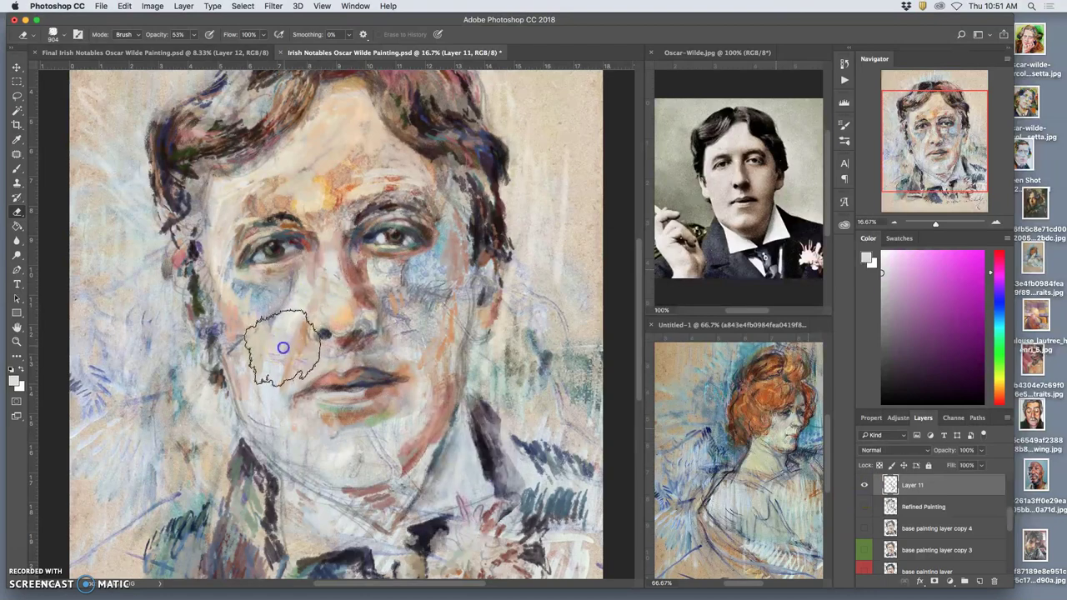
pyautogui.moveTo(266, 380); pyautogui.dragTo(278, 434)
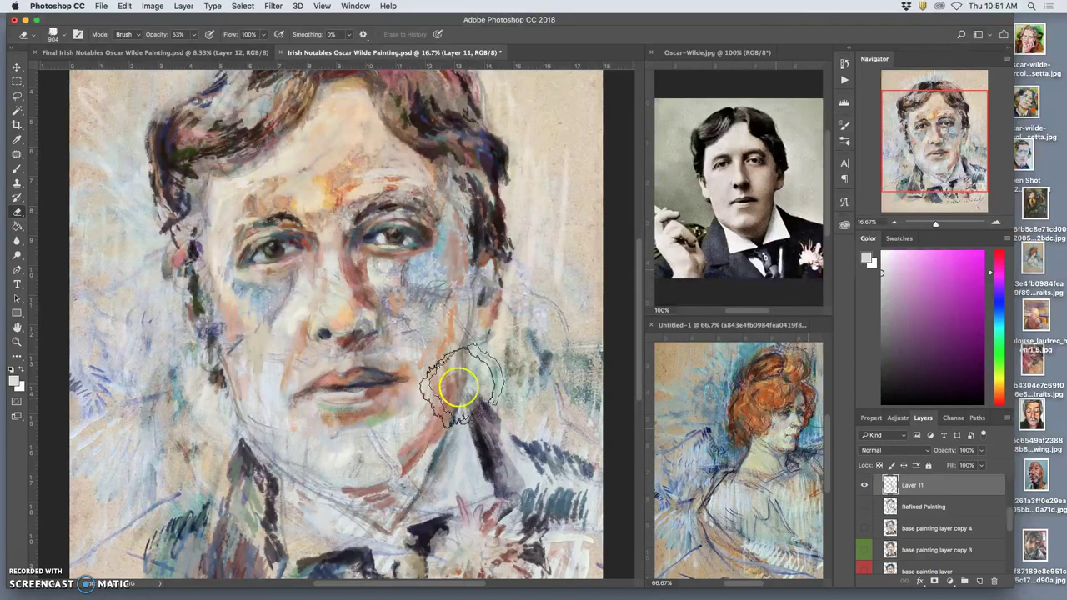
pyautogui.moveTo(522, 365)
pyautogui.mouseDown()
pyautogui.moveTo(528, 374)
pyautogui.moveTo(531, 326)
pyautogui.moveTo(538, 334)
pyautogui.mouseUp()
pyautogui.press('super+minus')
pyautogui.press('super+minus')
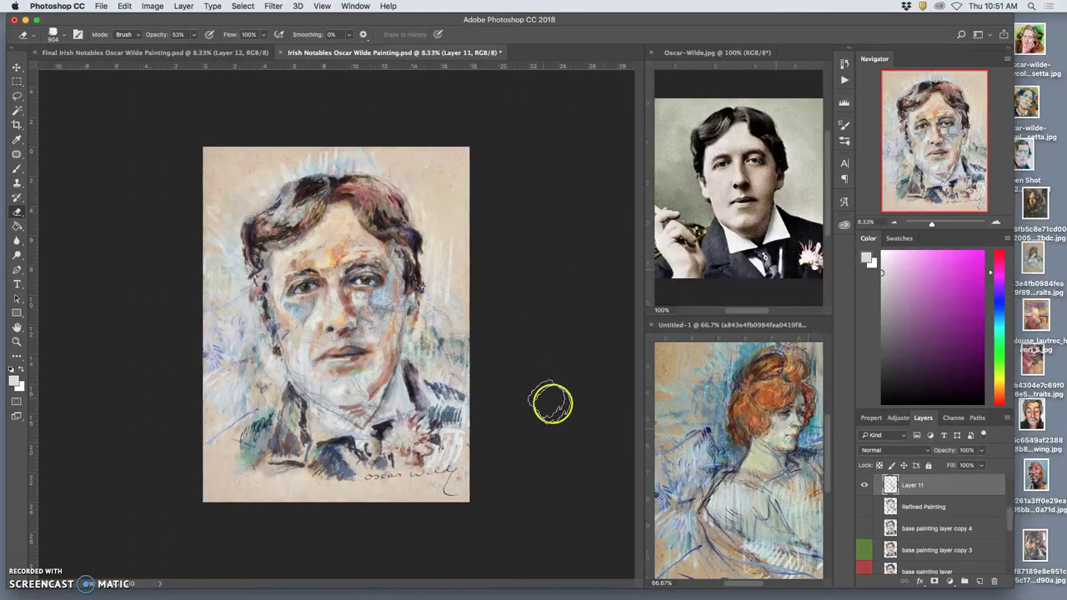
# Step: Preview base painting layer copy 4, and show and select the Refined Painting layer
pyautogui.click(863, 530)
pyautogui.click(865, 531)
pyautogui.click(865, 510)
pyautogui.click(865, 510)
pyautogui.click(866, 510)
pyautogui.click(912, 510)
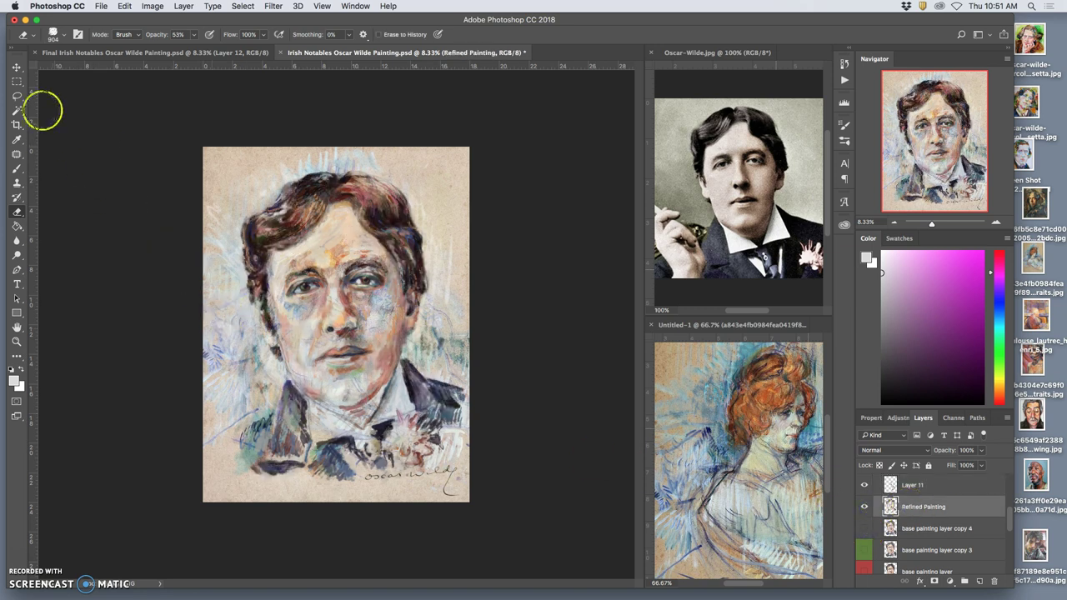
# Step: Lasso the hair and cheek edge on the portrait's left, copy it to a new layer, hide Refined Painting, and compare the copy on and off
pyautogui.click(16, 95)
pyautogui.moveTo(244, 311)
pyautogui.mouseDown()
pyautogui.moveTo(298, 369)
pyautogui.moveTo(288, 300)
pyautogui.moveTo(250, 291)
pyautogui.mouseUp()
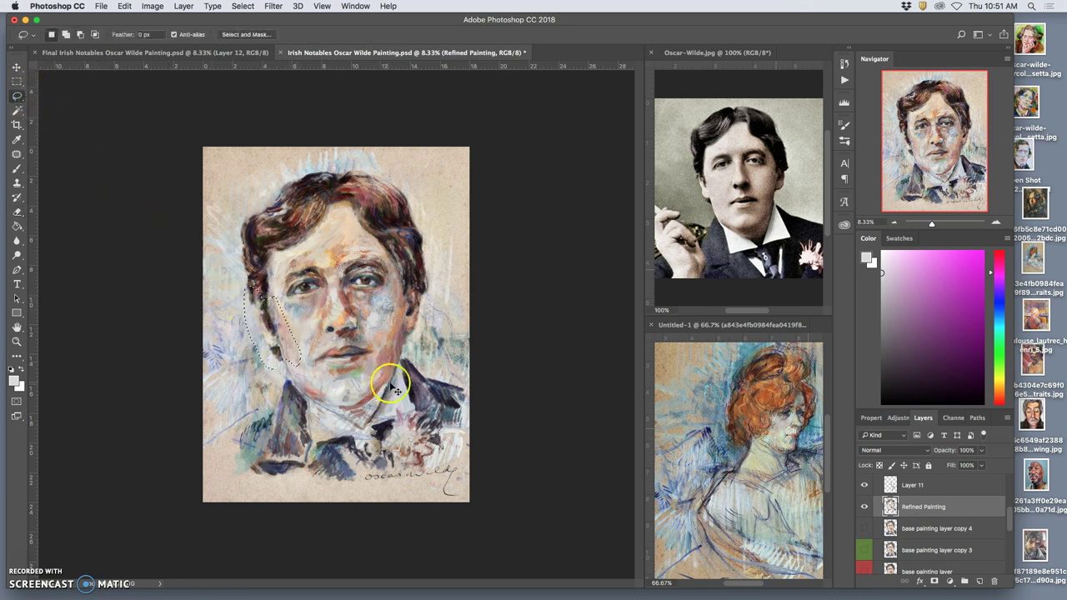
pyautogui.press('super+j')
pyautogui.click(865, 527)
pyautogui.click(254, 327)
pyautogui.click(865, 507)
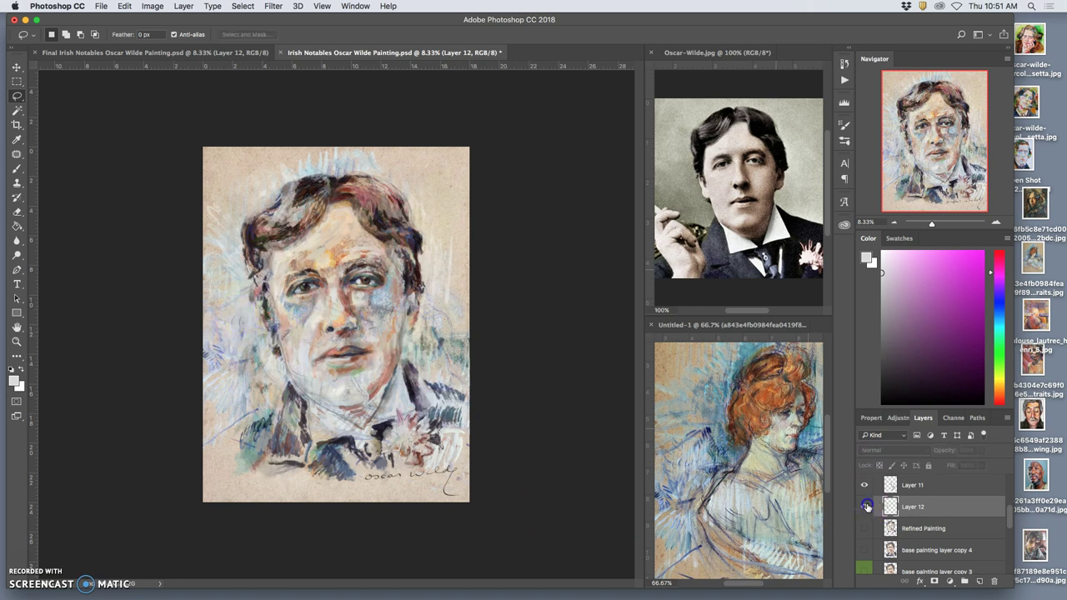
pyautogui.click(865, 507)
pyautogui.click(865, 506)
pyautogui.click(866, 507)
# Step: Erase the outer edges of Layer 12 along the left side of the face with the Eraser
pyautogui.click(935, 515)
pyautogui.click(17, 212)
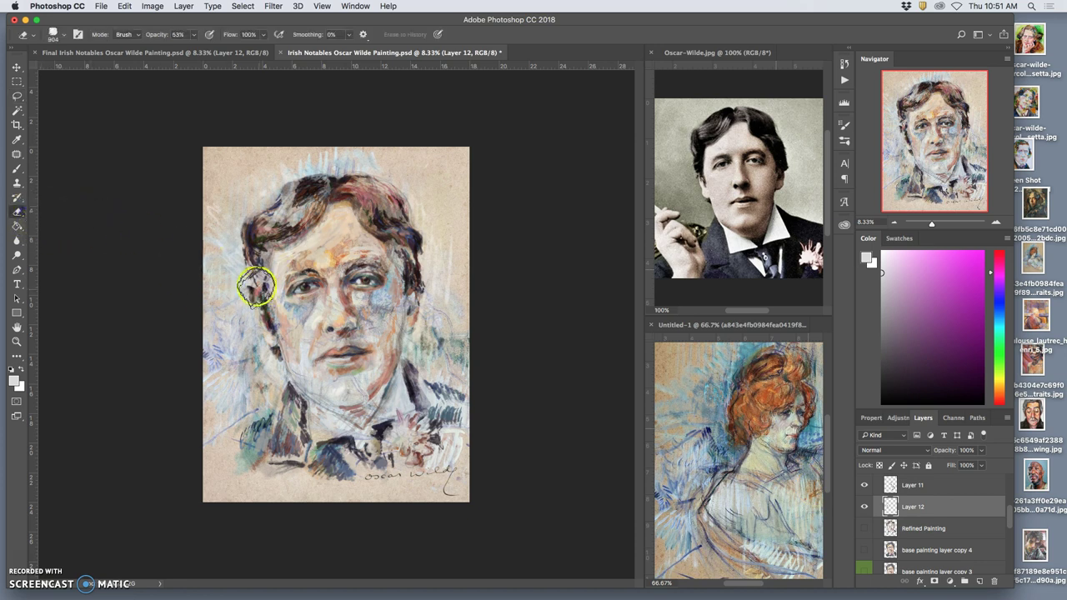
pyautogui.click(241, 371)
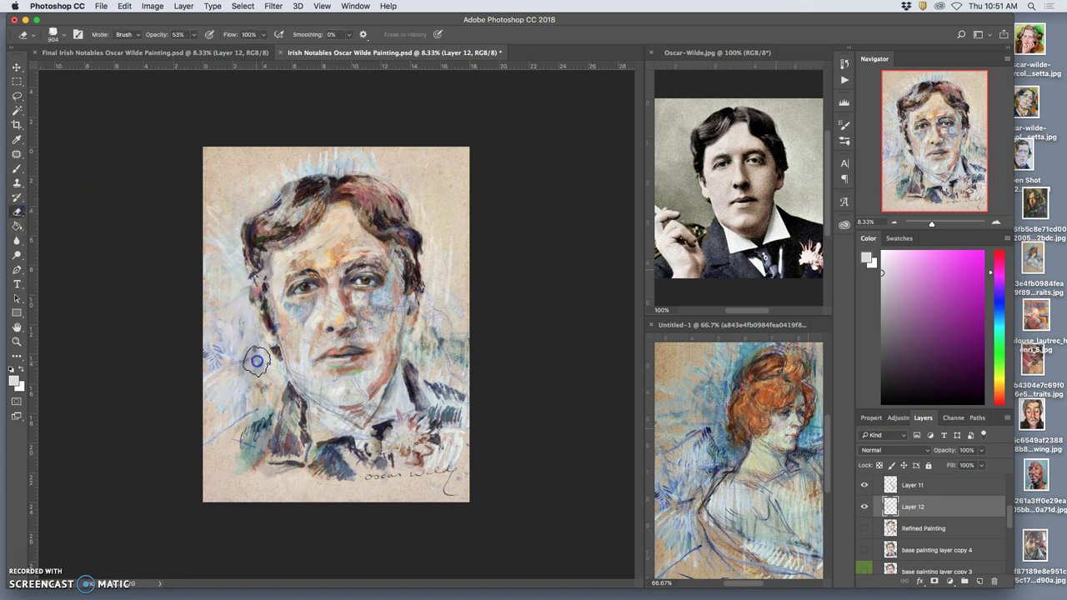
pyautogui.moveTo(250, 285); pyautogui.dragTo(231, 411)
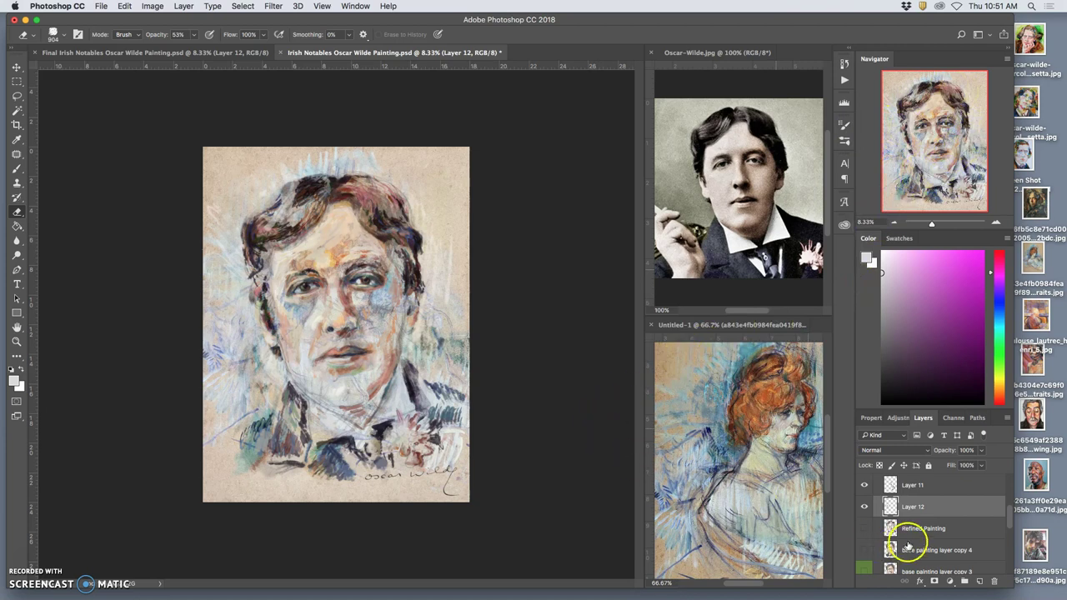
# Step: Compare the portrait with base painting layer copy 4 and Refined Painting, leaving Refined Painting shown and selected
pyautogui.click(864, 552)
pyautogui.click(865, 552)
pyautogui.click(865, 530)
pyautogui.click(865, 530)
pyautogui.click(866, 530)
pyautogui.click(867, 532)
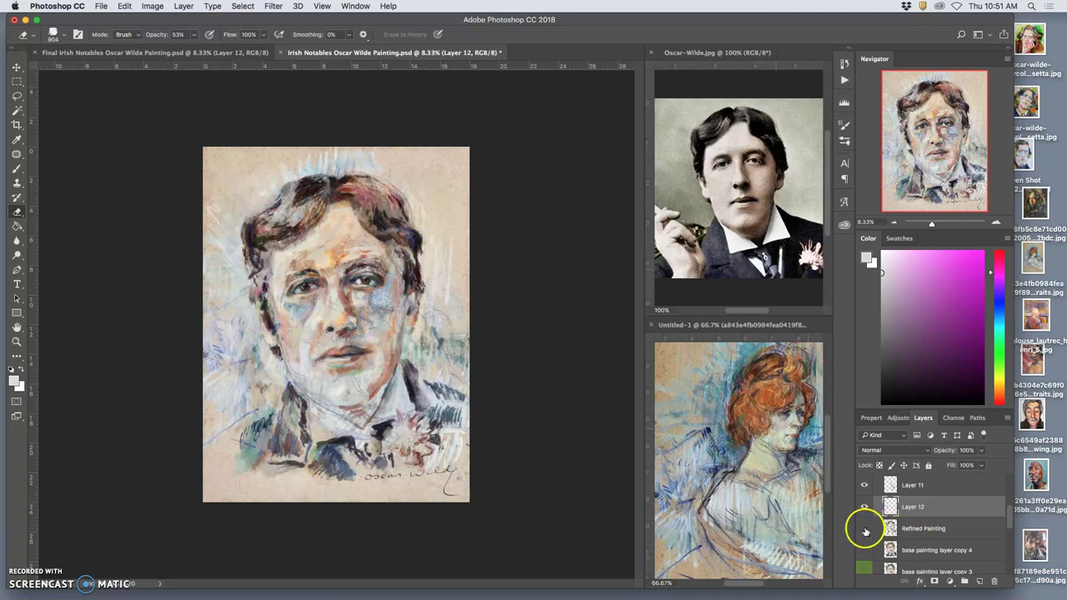
pyautogui.click(863, 529)
pyautogui.click(907, 529)
# Step: Lasso the chin and collar area on Refined Painting, copy it to a new layer, hide Refined Painting, and compare the copy on and off
pyautogui.click(17, 98)
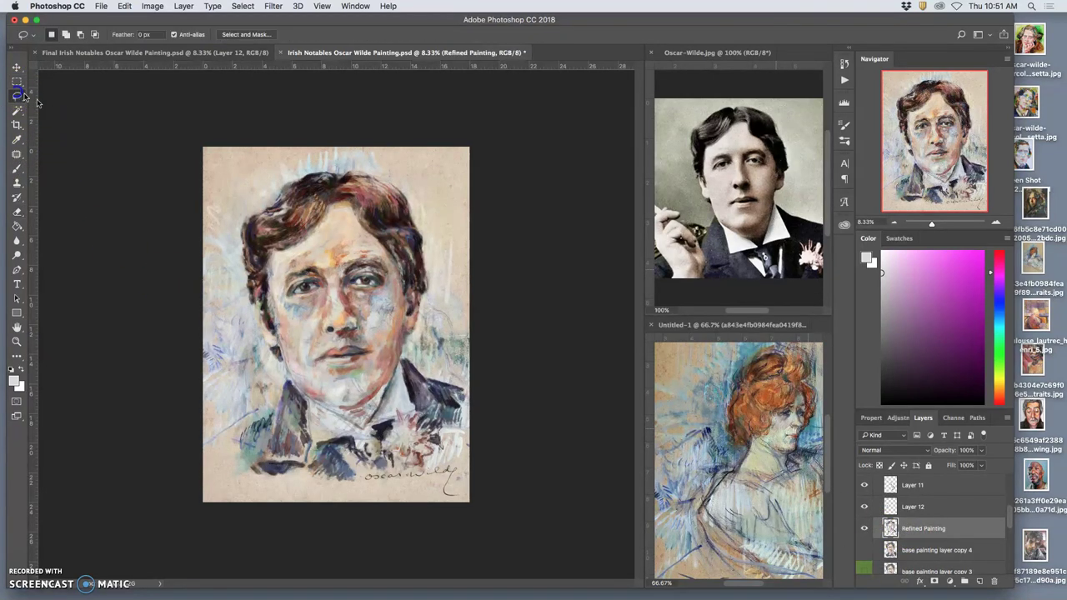
pyautogui.moveTo(325, 432)
pyautogui.mouseDown()
pyautogui.moveTo(345, 396)
pyautogui.moveTo(332, 374)
pyautogui.mouseUp()
pyautogui.press('super+j')
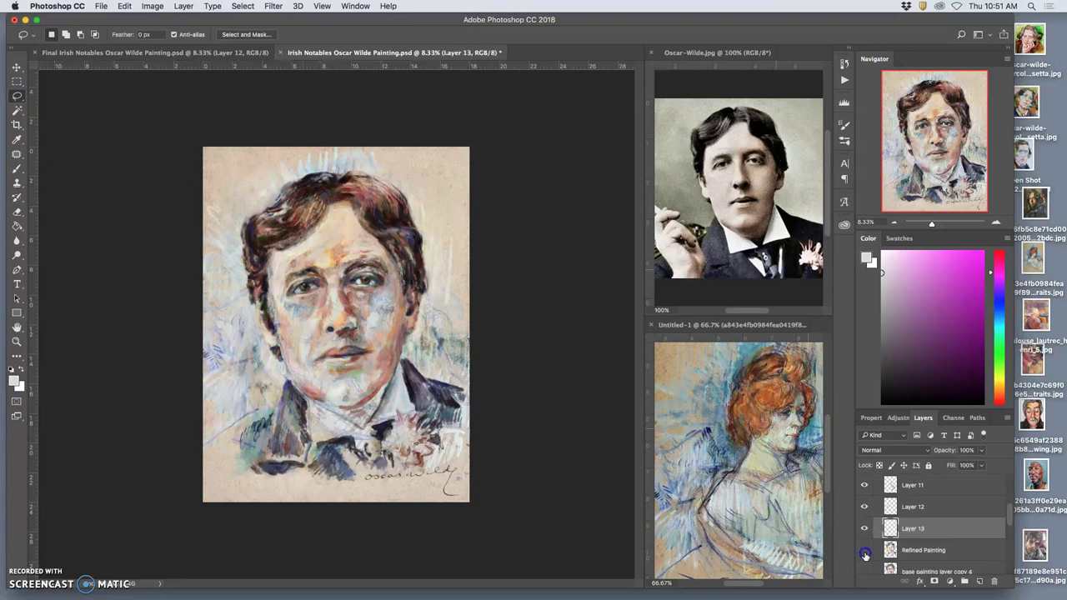
pyautogui.click(864, 550)
pyautogui.click(864, 529)
pyautogui.click(866, 533)
pyautogui.click(865, 530)
pyautogui.click(866, 532)
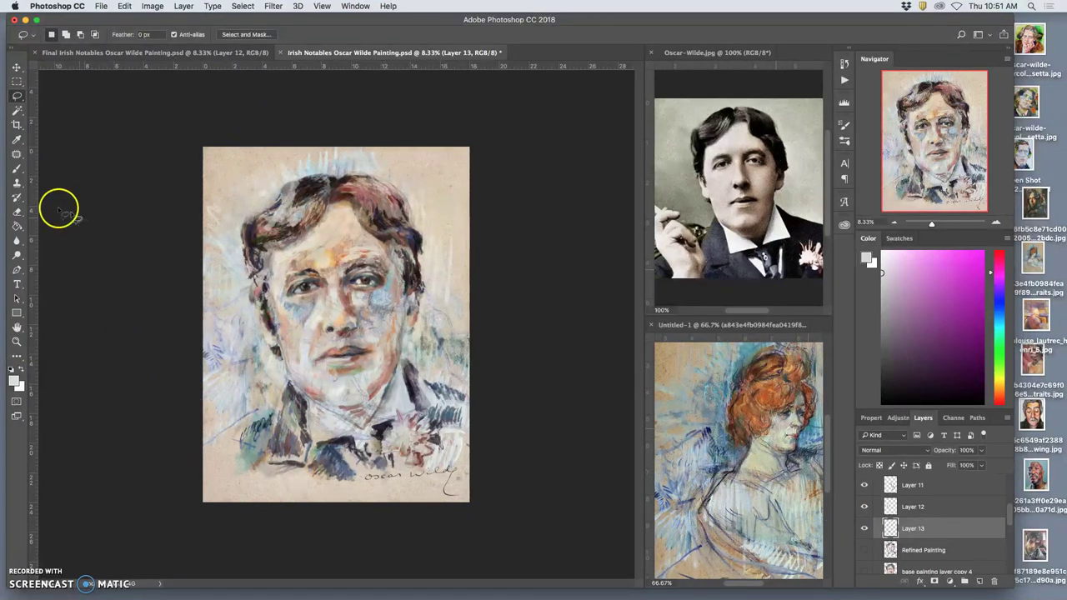
# Step: Erase along the left jaw and lapel on Layer 13 with the Eraser, and undo the last stroke
pyautogui.click(17, 211)
pyautogui.moveTo(294, 363)
pyautogui.mouseDown()
pyautogui.moveTo(331, 402)
pyautogui.moveTo(294, 410)
pyautogui.moveTo(309, 444)
pyautogui.moveTo(312, 429)
pyautogui.moveTo(282, 402)
pyautogui.moveTo(298, 417)
pyautogui.moveTo(284, 384)
pyautogui.moveTo(316, 441)
pyautogui.moveTo(457, 488)
pyautogui.moveTo(538, 486)
pyautogui.moveTo(462, 446)
pyautogui.moveTo(388, 438)
pyautogui.moveTo(321, 404)
pyautogui.moveTo(304, 427)
pyautogui.moveTo(284, 406)
pyautogui.moveTo(310, 429)
pyautogui.mouseUp()
pyautogui.press('super+z')
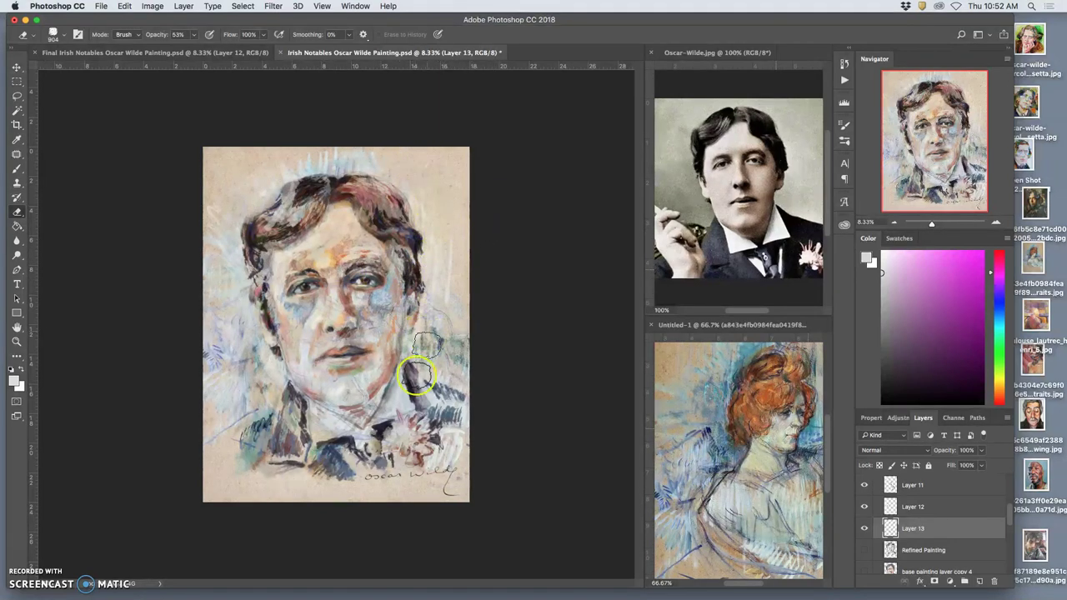
# Step: Preview the Refined Painting layer and base painting layer copy 4 in turn, leaving both hidden
pyautogui.click(865, 552)
pyautogui.click(865, 553)
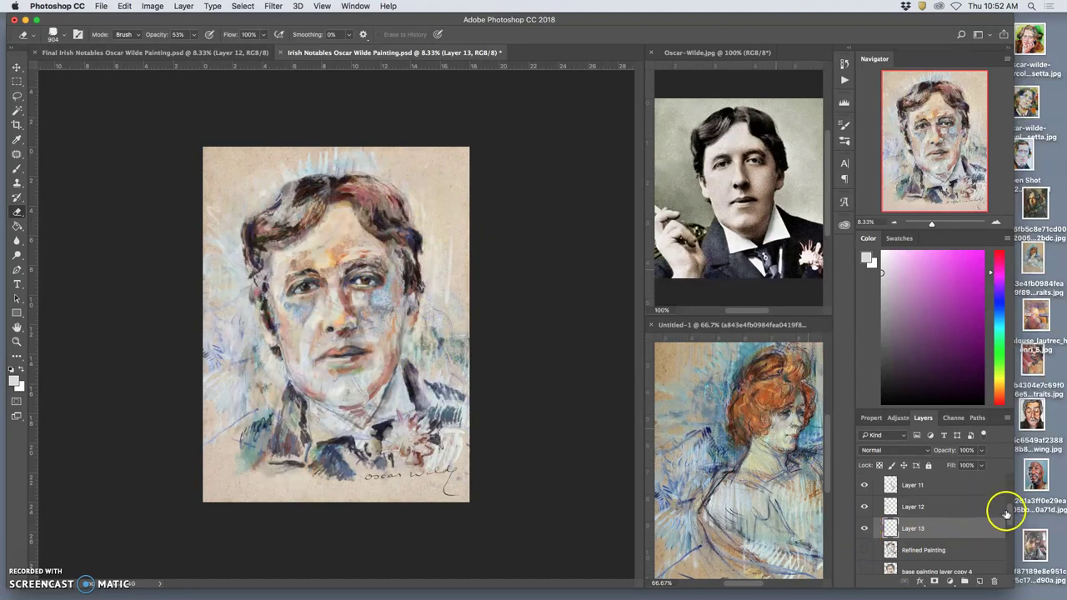
pyautogui.scroll(-2, 1012, 510)
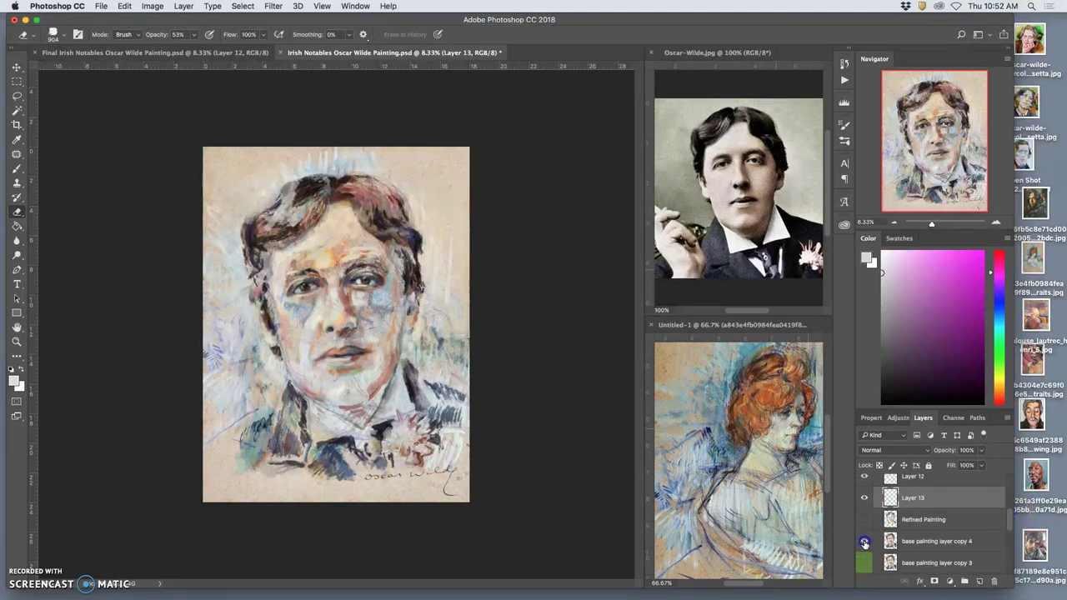
pyautogui.click(864, 542)
pyautogui.click(864, 542)
# Step: Compare the portrait with base painting layer copy 3 and base painting layer shown, leaving both hidden
pyautogui.click(863, 563)
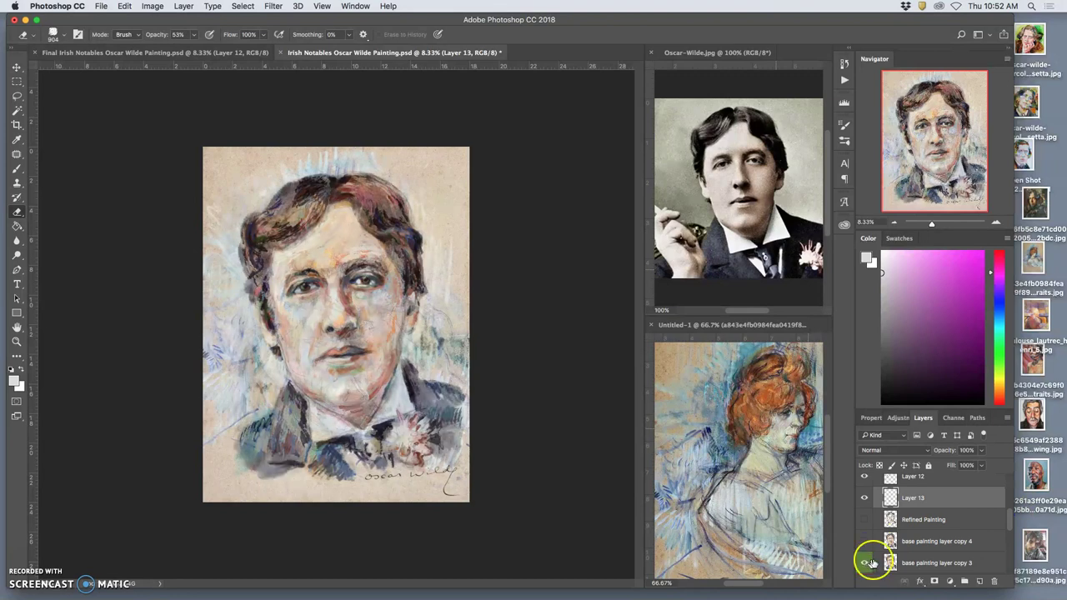
pyautogui.scroll(-2, 1012, 509)
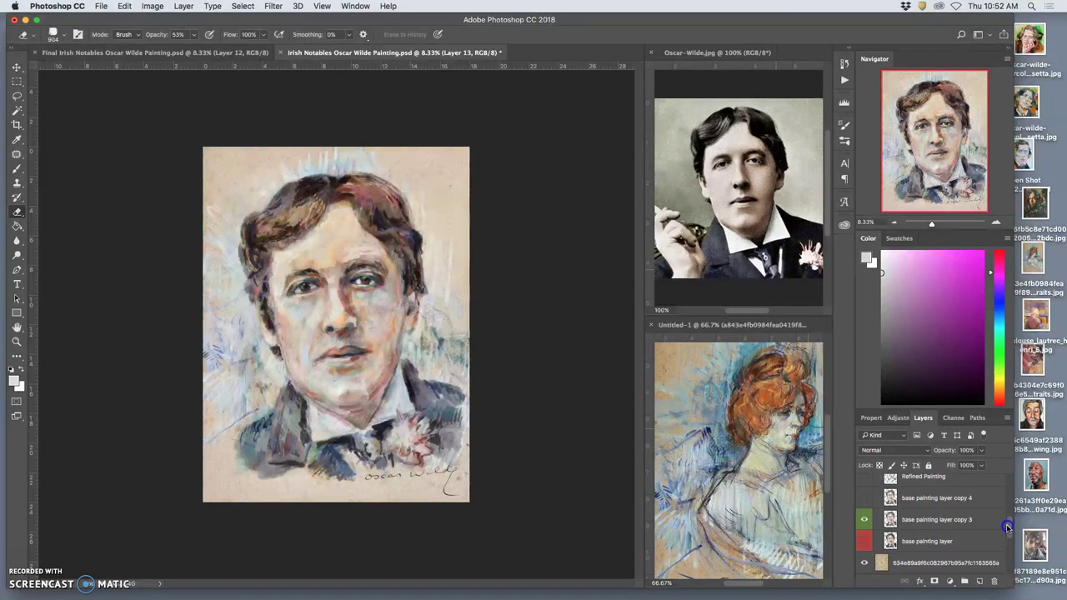
pyautogui.click(864, 543)
pyautogui.click(865, 519)
pyautogui.click(864, 543)
pyautogui.click(864, 543)
pyautogui.click(864, 542)
pyautogui.click(864, 519)
pyautogui.click(864, 519)
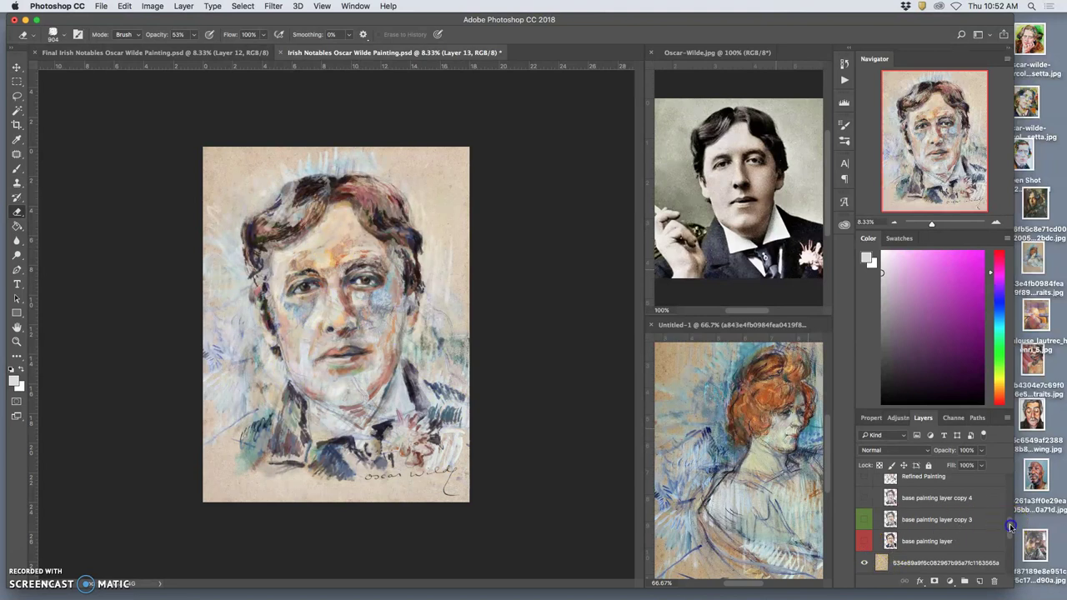
# Step: Check what Layer 13 and Layer 12 add to the portrait by hiding and showing each one
pyautogui.scroll(2, 1010, 518)
pyautogui.click(864, 497)
pyautogui.click(865, 497)
pyautogui.scroll(2, 1008, 520)
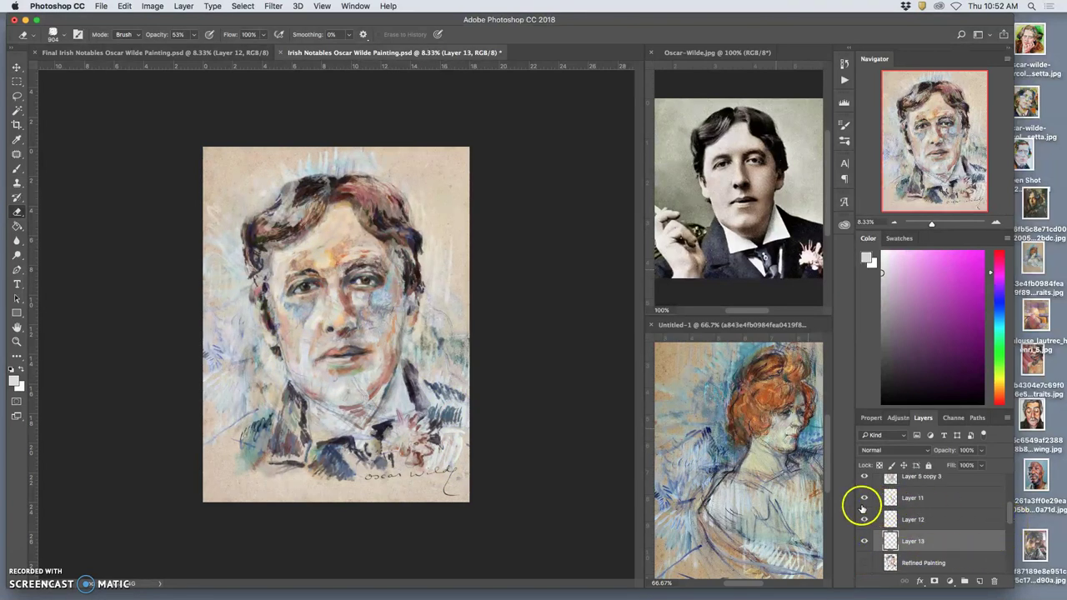
pyautogui.click(864, 523)
pyautogui.click(864, 519)
# Step: Compare the portrait with and without Layer 11, and erase more of that layer around the right lapel
pyautogui.click(865, 497)
pyautogui.click(864, 497)
pyautogui.click(864, 498)
pyautogui.click(864, 497)
pyautogui.click(864, 498)
pyautogui.click(864, 498)
pyautogui.click(877, 498)
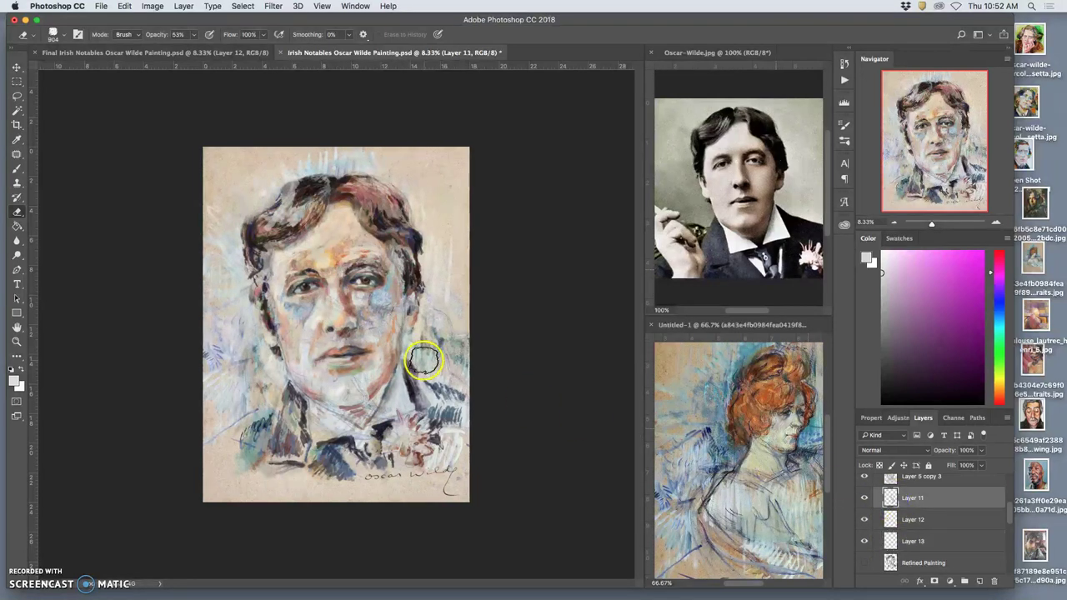
pyautogui.moveTo(432, 387)
pyautogui.mouseDown()
pyautogui.moveTo(441, 417)
pyautogui.moveTo(435, 393)
pyautogui.moveTo(438, 402)
pyautogui.mouseUp()
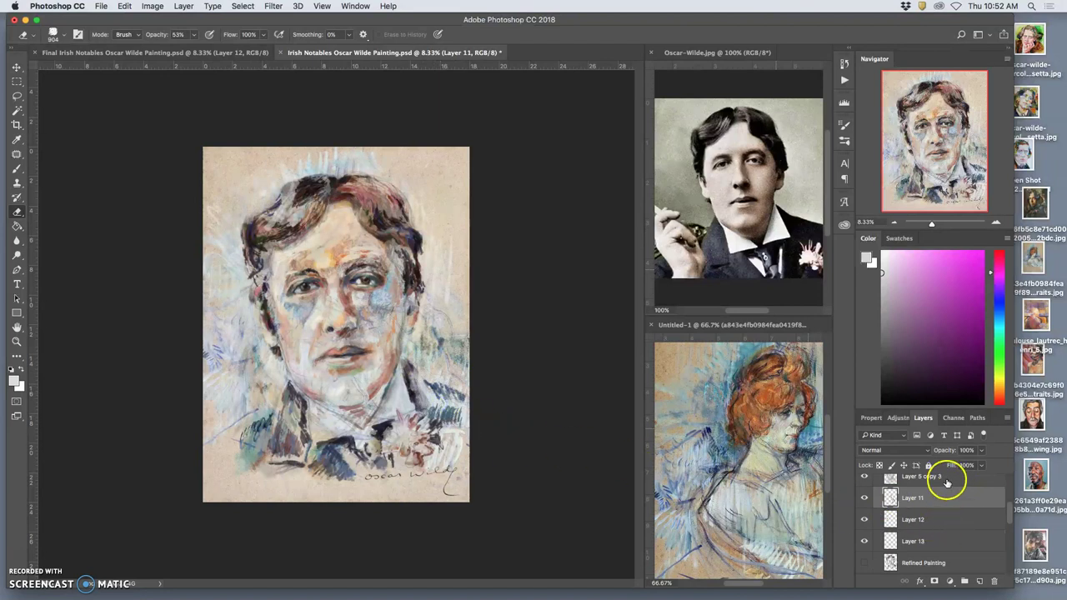
# Step: Compare the portrait with and without Layer 5 copy 3 and the Finishing Painting layer, leaving both visible
pyautogui.click(948, 477)
pyautogui.click(862, 486)
pyautogui.click(863, 485)
pyautogui.moveTo(1010, 511); pyautogui.dragTo(1010, 500)
pyautogui.click(864, 497)
pyautogui.click(864, 497)
pyautogui.click(864, 498)
pyautogui.click(865, 497)
# Step: Partly erase the Finishing Painting layer around the left temple and across the forehead
pyautogui.click(910, 499)
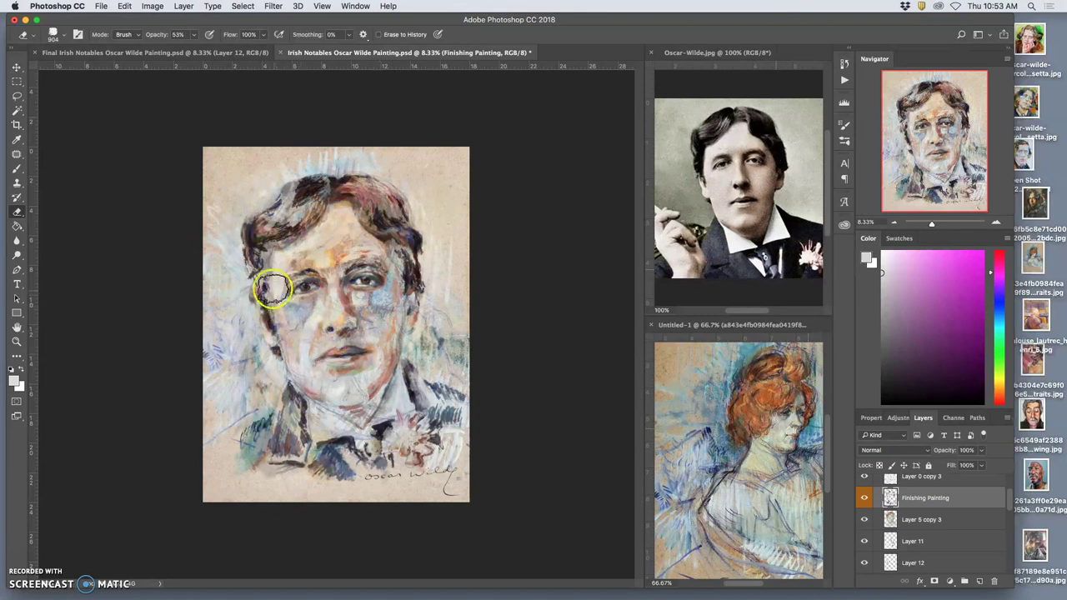
pyautogui.moveTo(267, 285); pyautogui.dragTo(268, 295)
pyautogui.moveTo(325, 252)
pyautogui.mouseDown()
pyautogui.moveTo(291, 302)
pyautogui.moveTo(269, 291)
pyautogui.mouseUp()
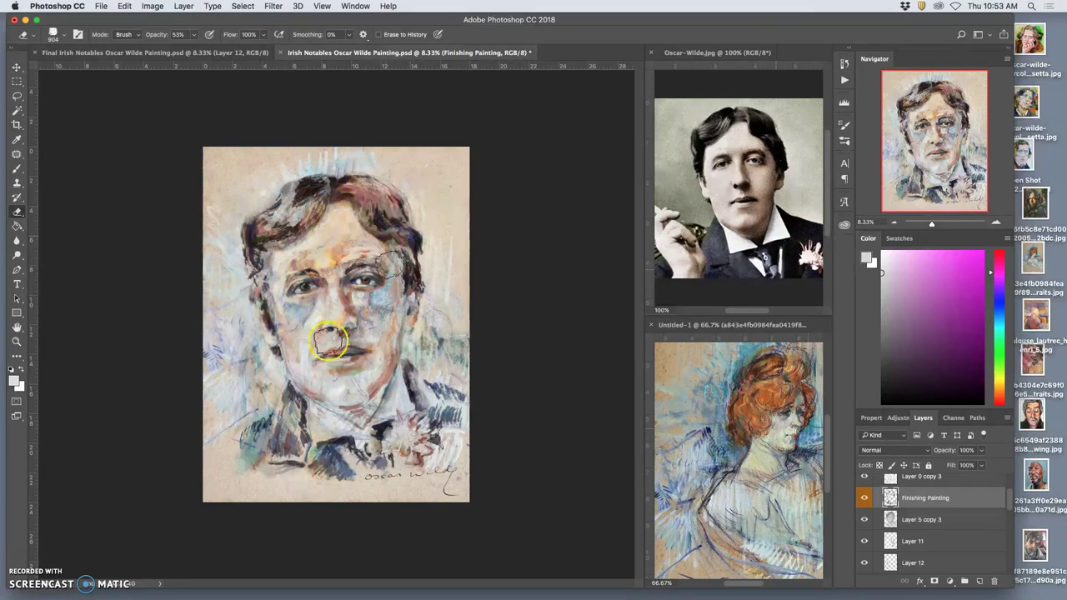
# Step: Compare the portrait with and without the Finishing Painting layer, and erase part of it around the collar below the chin
pyautogui.click(864, 515)
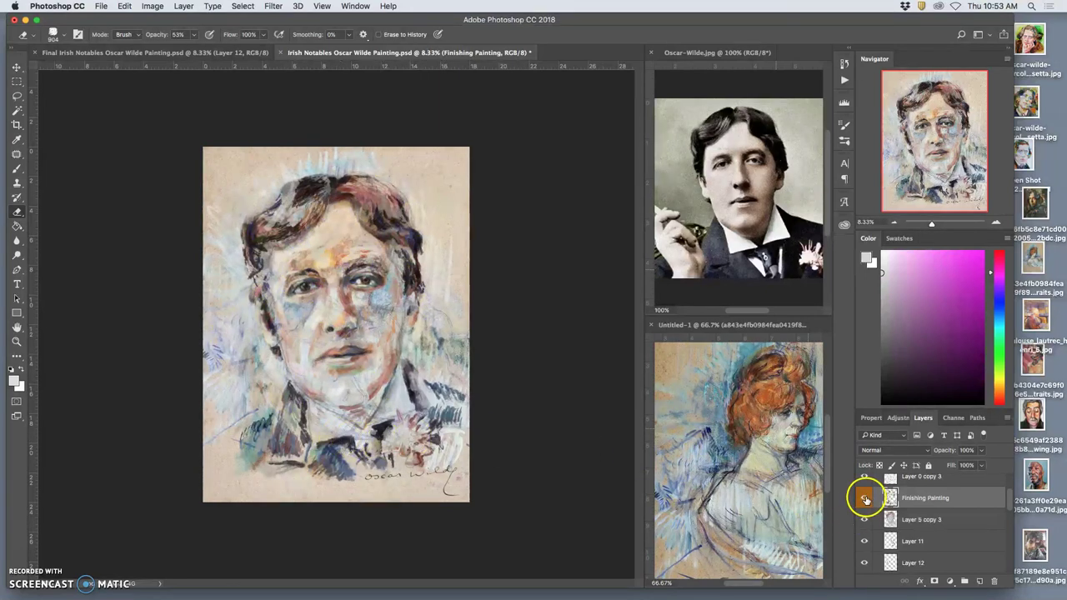
pyautogui.click(864, 499)
pyautogui.click(865, 498)
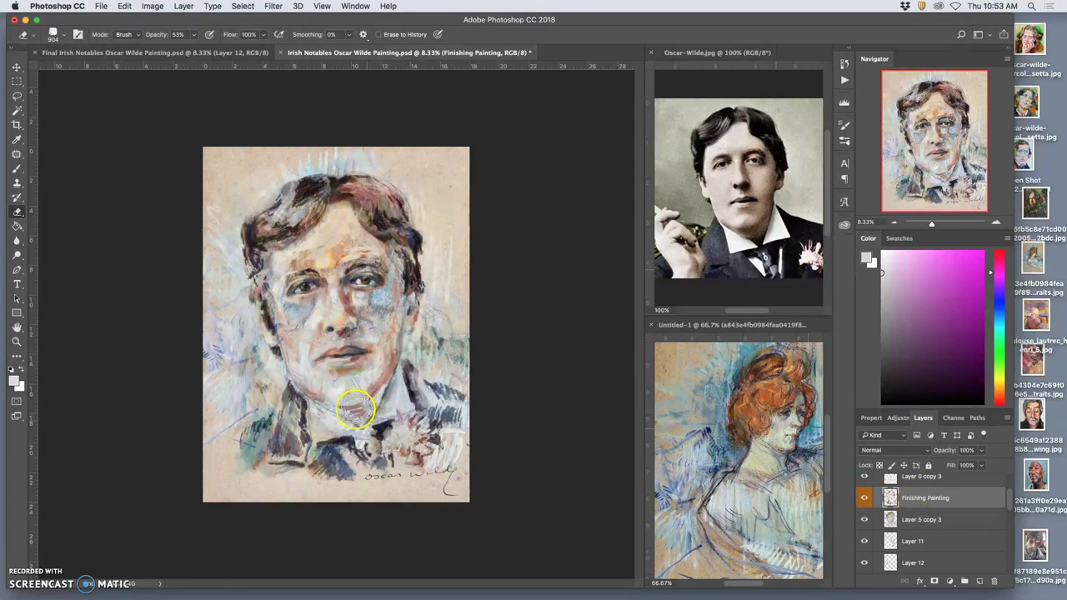
pyautogui.moveTo(347, 414)
pyautogui.mouseDown()
pyautogui.moveTo(344, 434)
pyautogui.moveTo(361, 419)
pyautogui.moveTo(323, 432)
pyautogui.mouseUp()
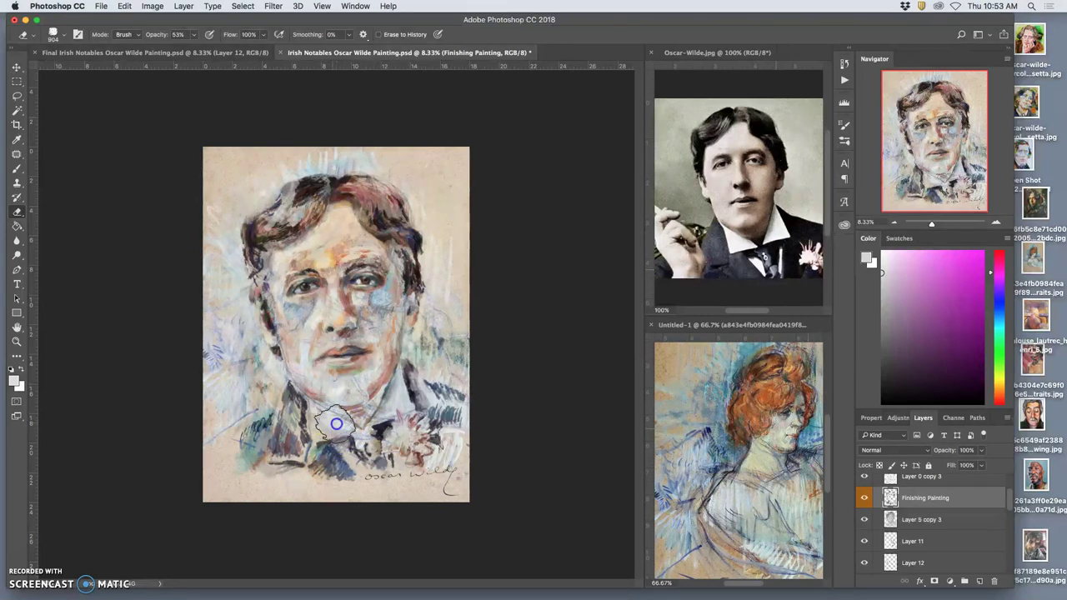
# Step: Erase a little more of the Finishing Painting layer around the shirt collar and lapel
pyautogui.moveTo(339, 456); pyautogui.dragTo(328, 477)
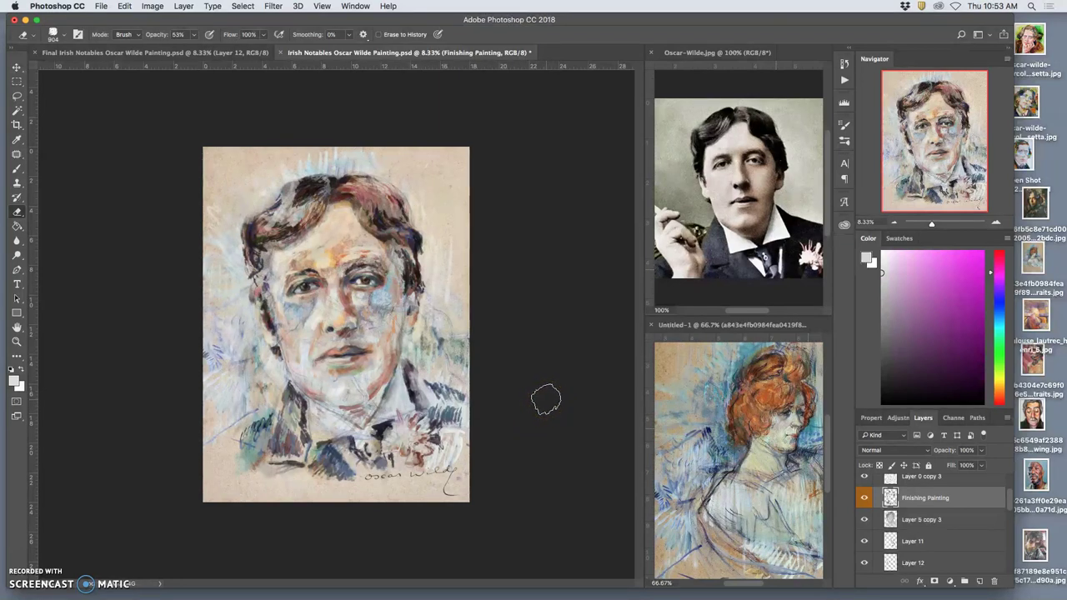
# Step: Open Irish Notables Oscar Wilde Painting.jpg from the desktop in Preview, compare it side by side with the canvas, and close it
pyautogui.press('F11')
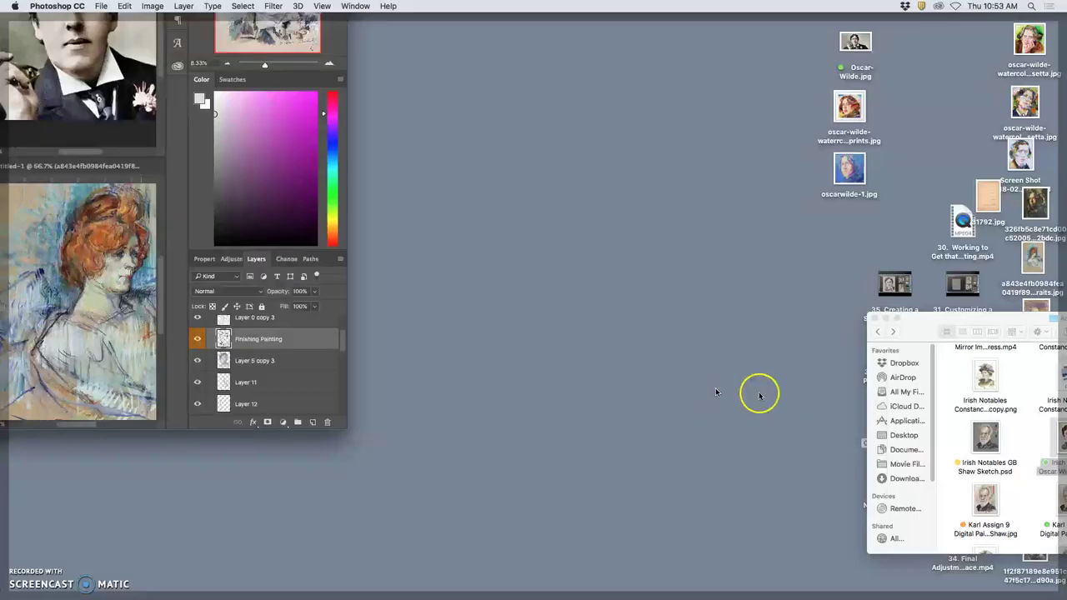
pyautogui.click(898, 416)
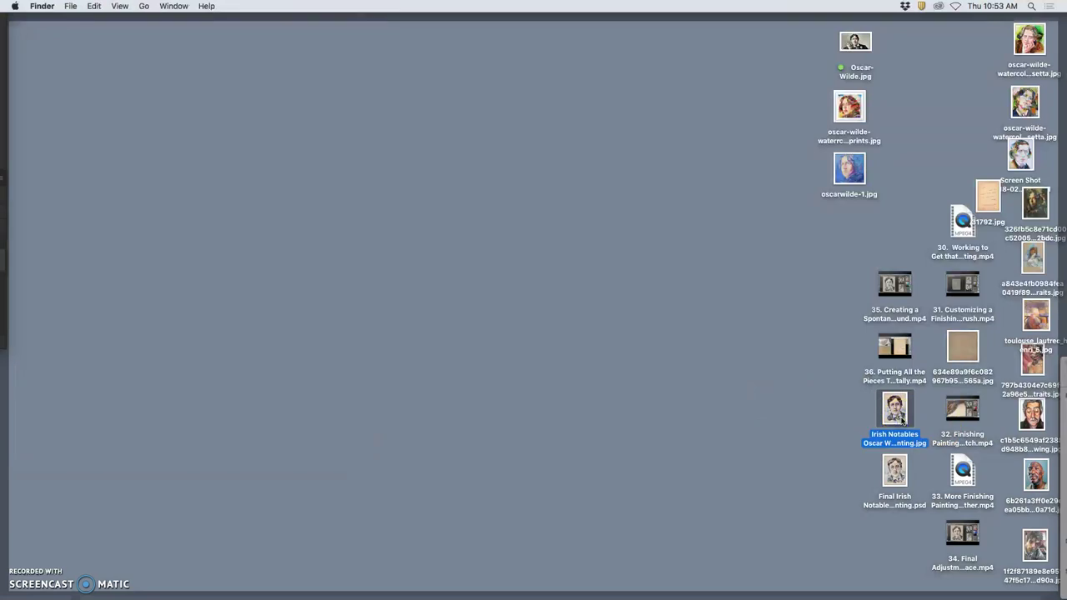
pyautogui.press('F11')
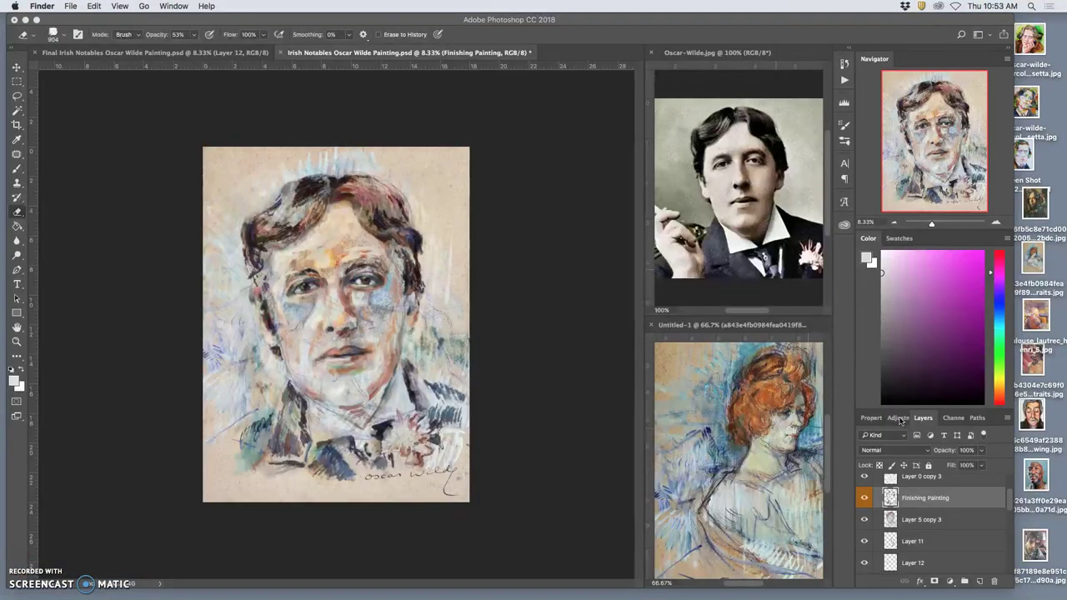
pyautogui.click(900, 420)
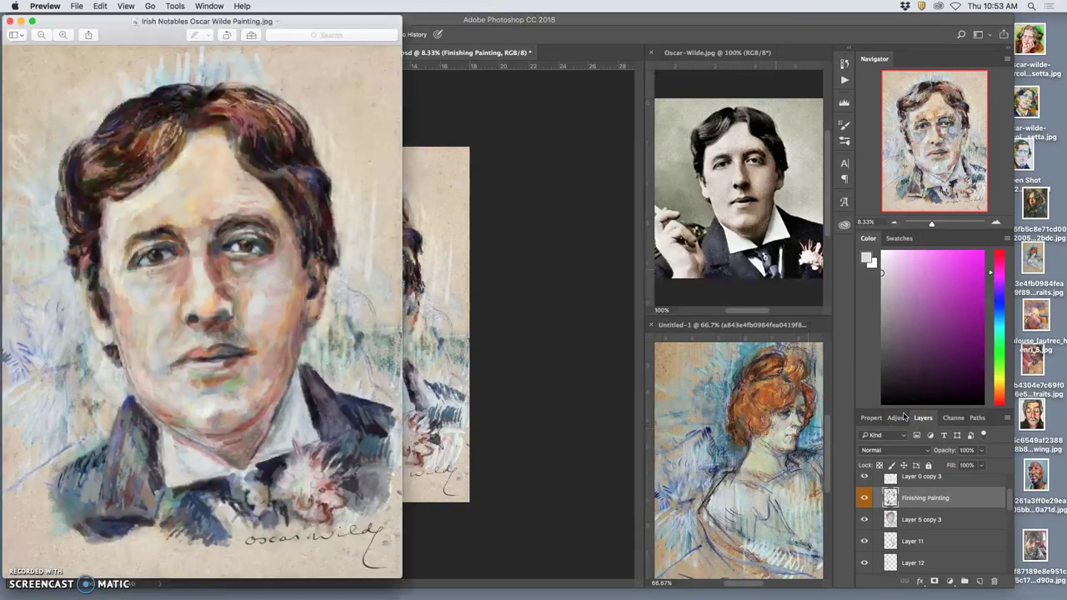
pyautogui.click(844, 400)
pyautogui.moveTo(291, 23); pyautogui.dragTo(796, 38)
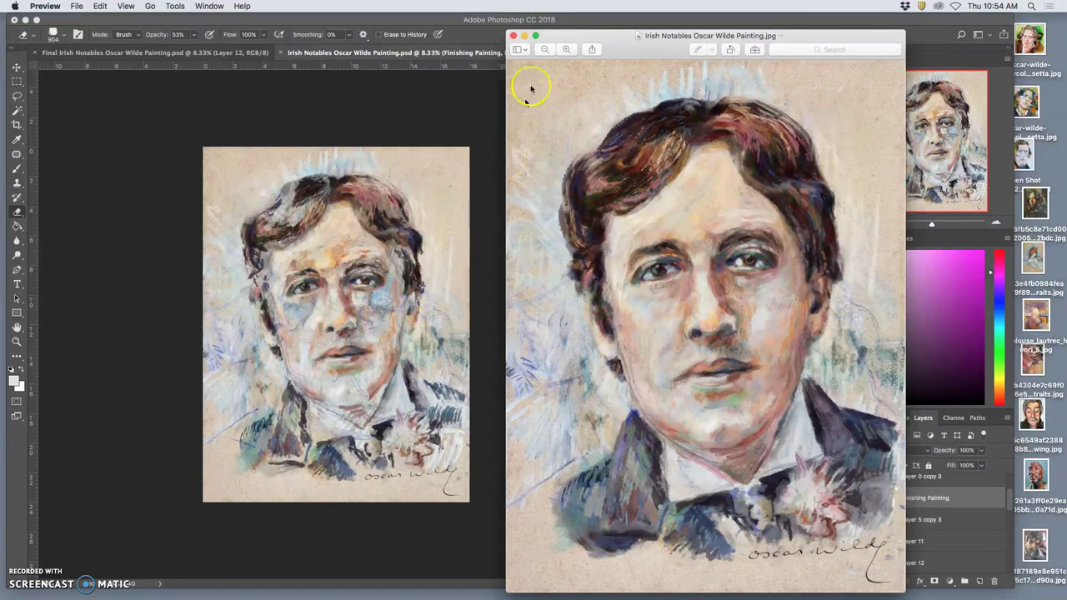
pyautogui.click(513, 37)
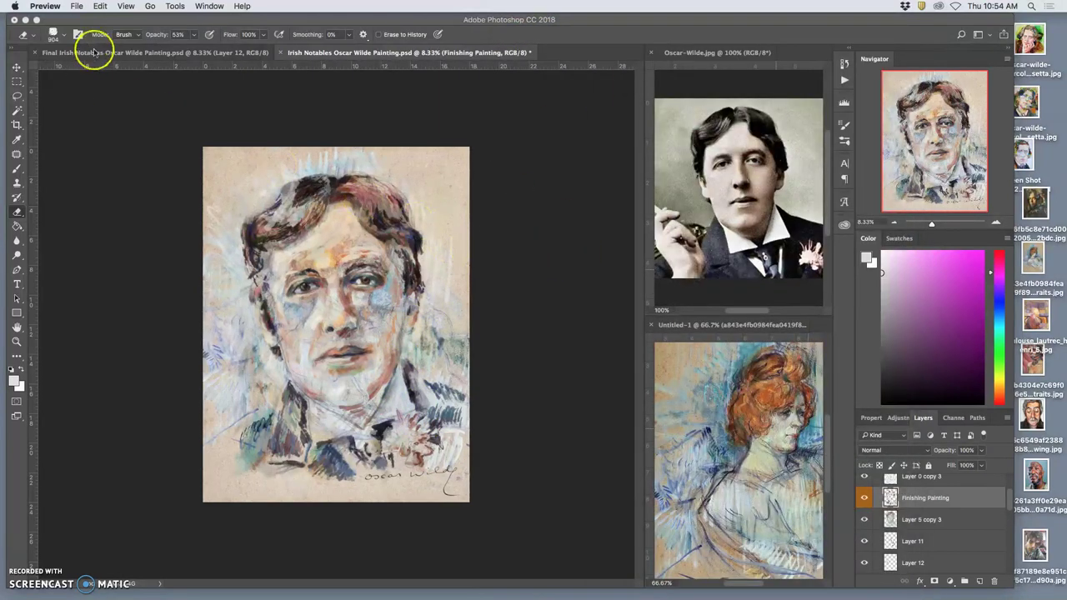
# Step: Save the document under the new name Final Irish Notables Oscar Wilde Painting Version 2.psd, in Photoshop format with layers
pyautogui.click(100, 6)
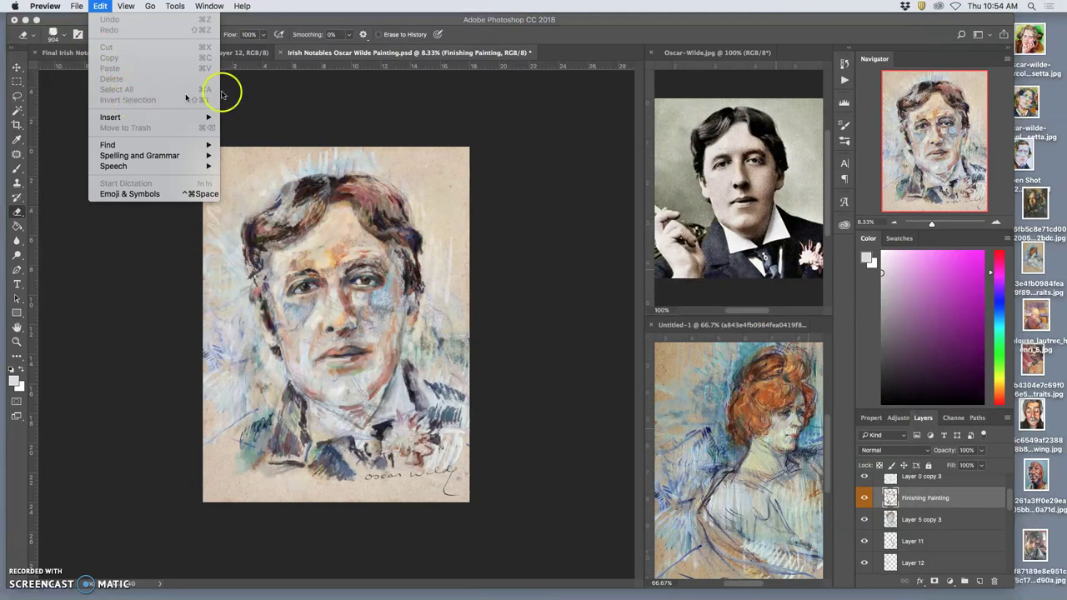
pyautogui.click(274, 95)
pyautogui.click(100, 5)
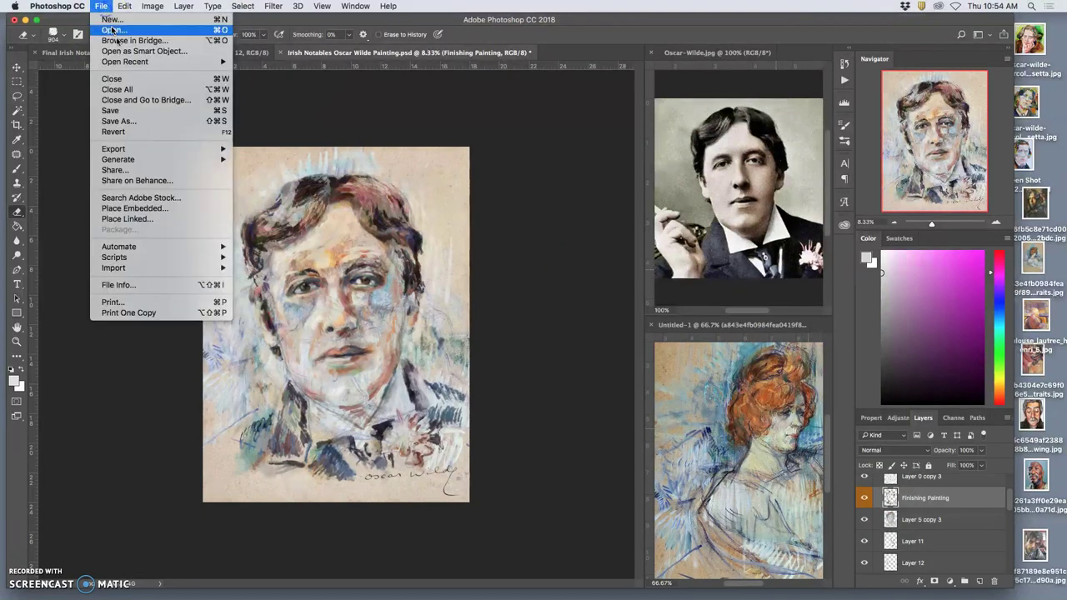
pyautogui.click(117, 122)
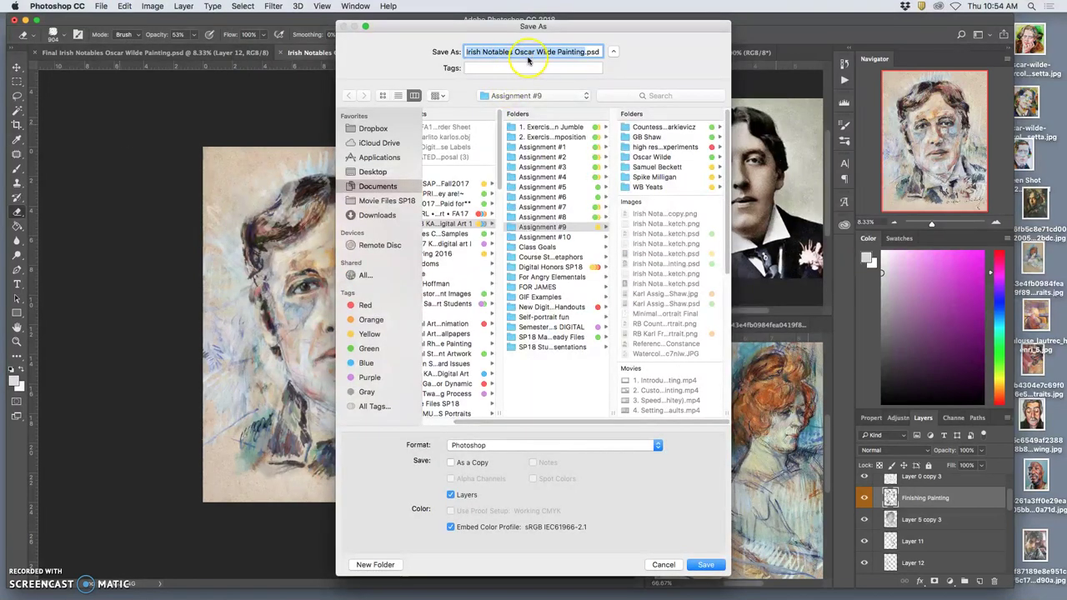
pyautogui.click(529, 51)
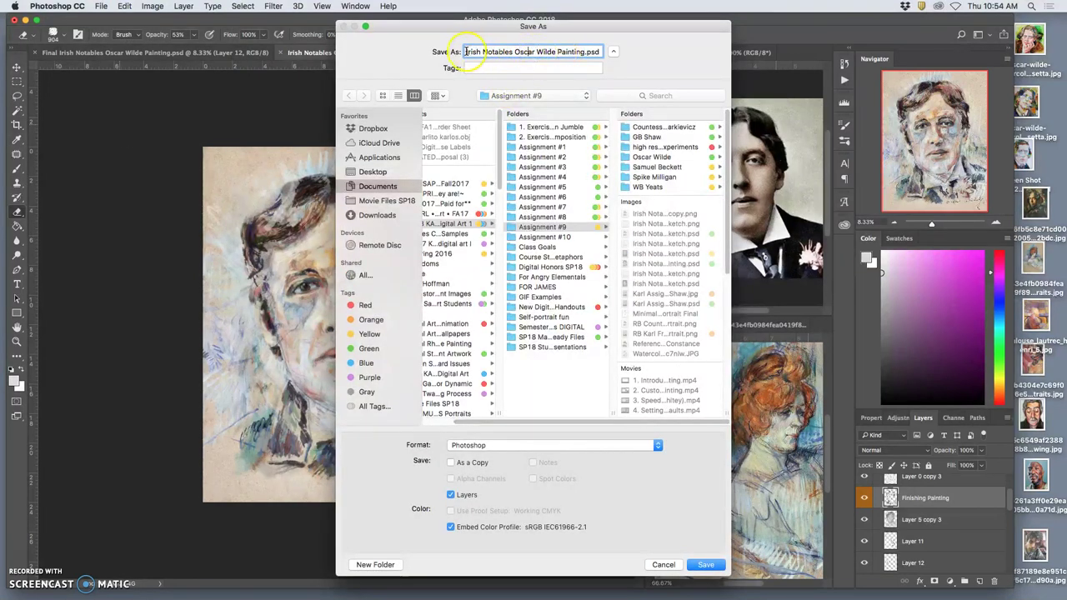
pyautogui.write('Final')
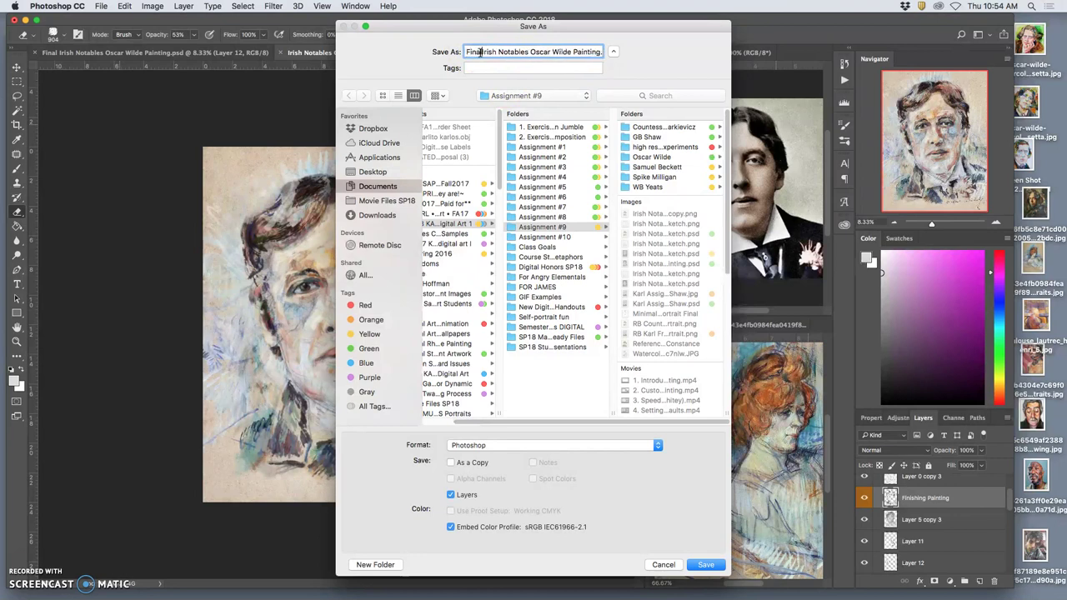
pyautogui.moveTo(577, 52); pyautogui.dragTo(608, 52)
pyautogui.click(586, 52)
pyautogui.write('Vers')
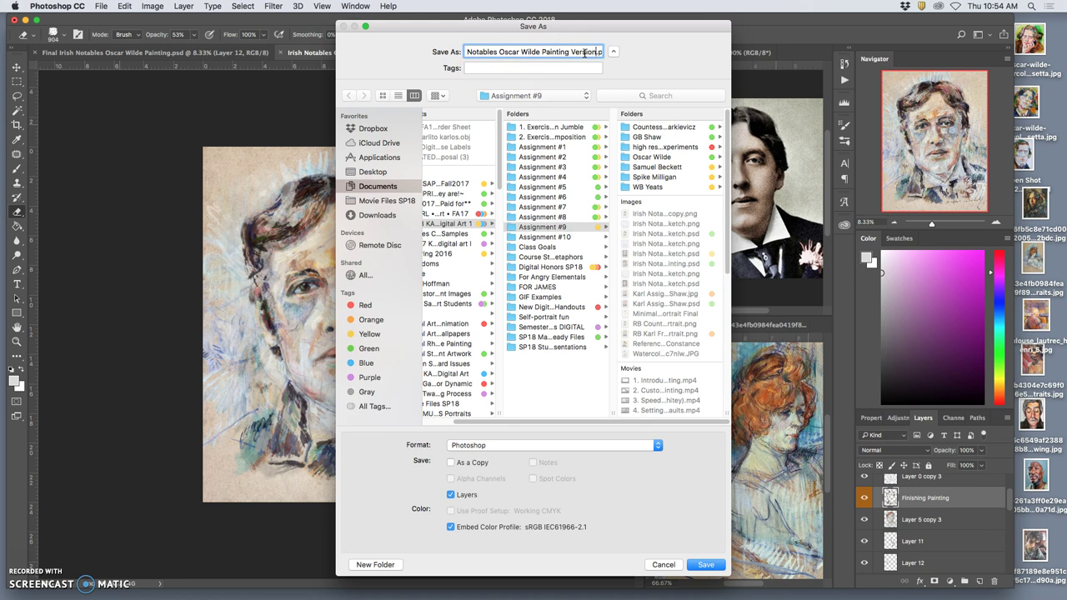
pyautogui.write('ion 2')
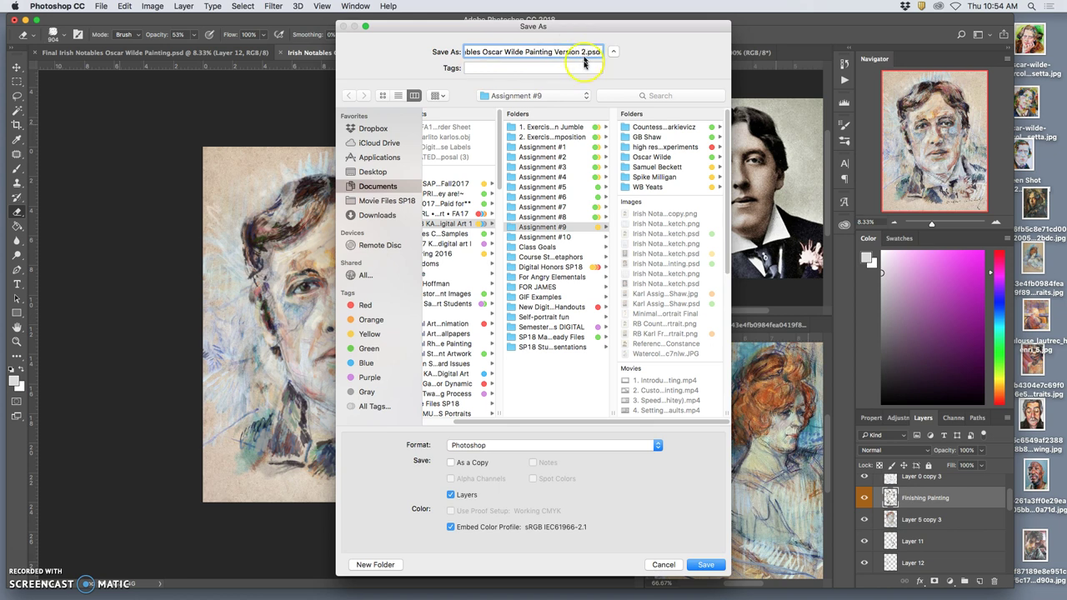
pyautogui.press('super+shift+d')
pyautogui.click(706, 564)
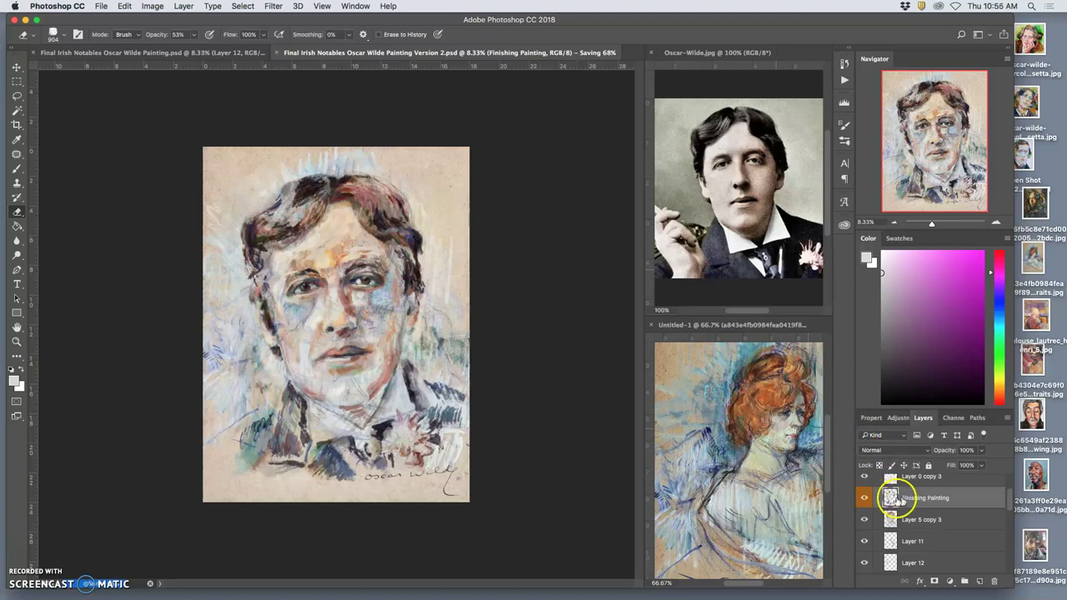
# Step: Hide Layer 0 copy 3, Layer 7, Layer 13 and Layer 12
pyautogui.scroll(3, 900, 500)
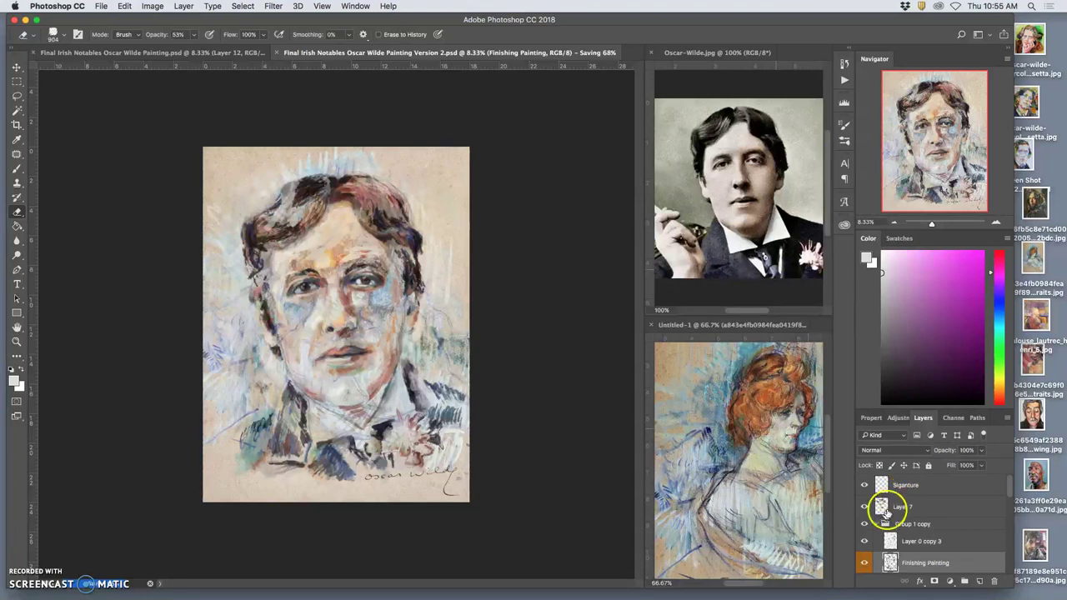
pyautogui.click(864, 541)
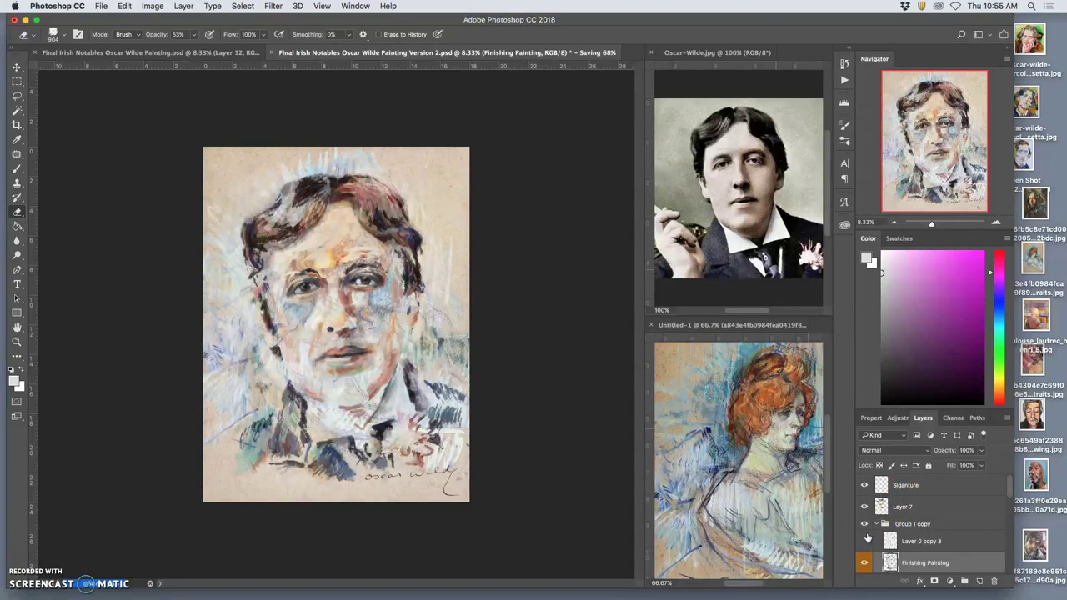
pyautogui.click(864, 507)
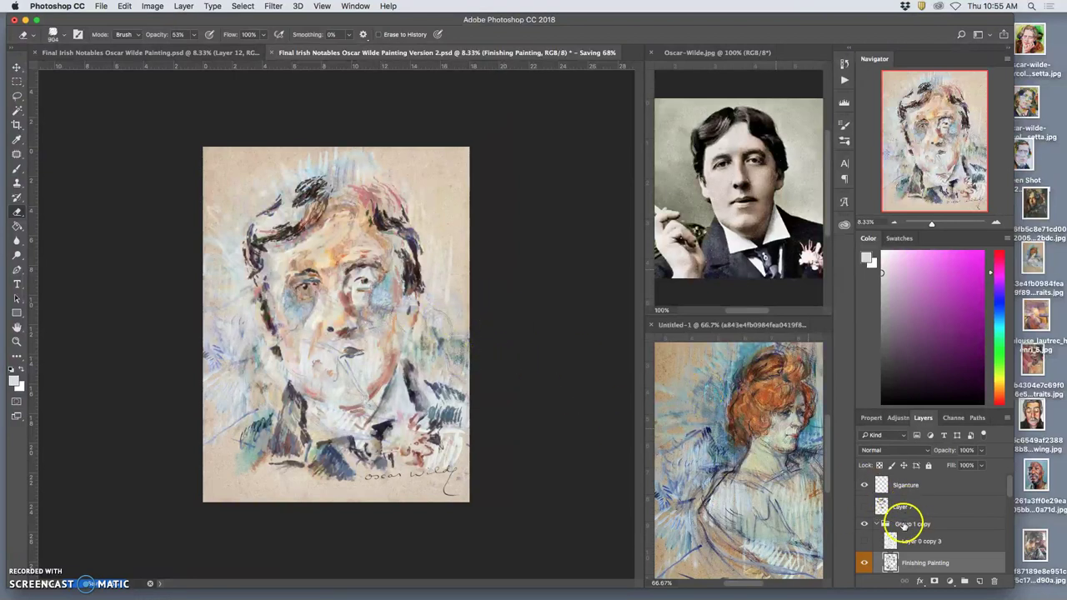
pyautogui.scroll(-5, 902, 515)
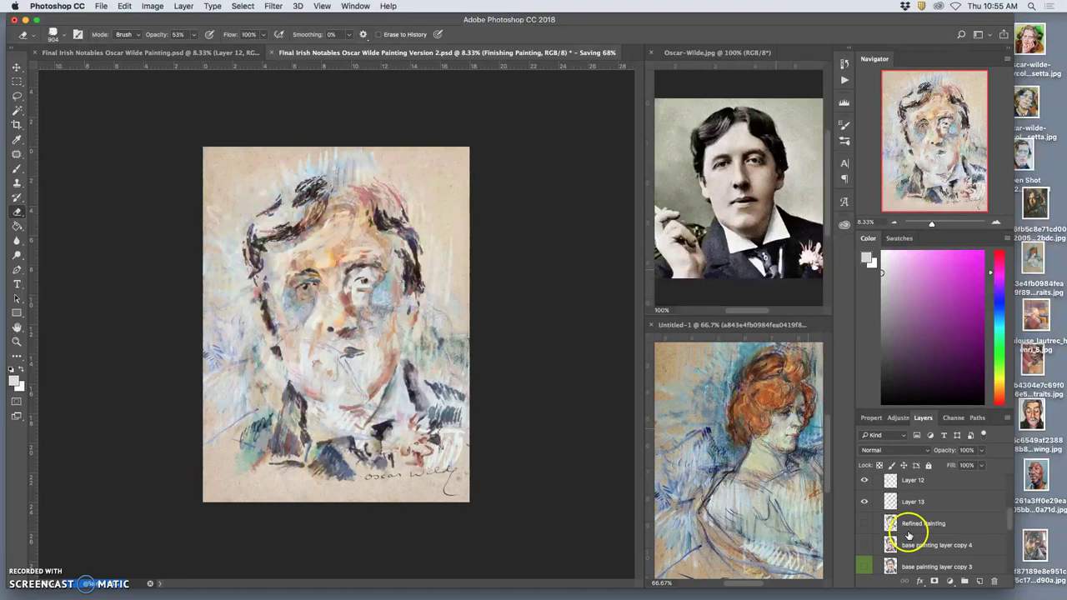
pyautogui.scroll(-1, 911, 540)
pyautogui.click(867, 502)
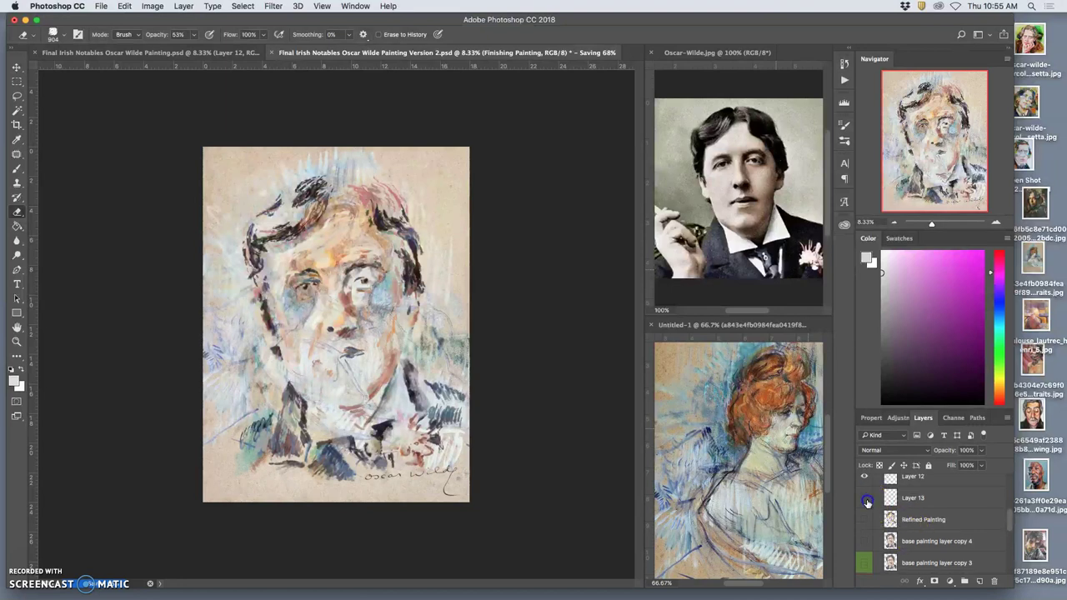
pyautogui.click(866, 502)
pyautogui.scroll(1, 867, 502)
pyautogui.click(865, 491)
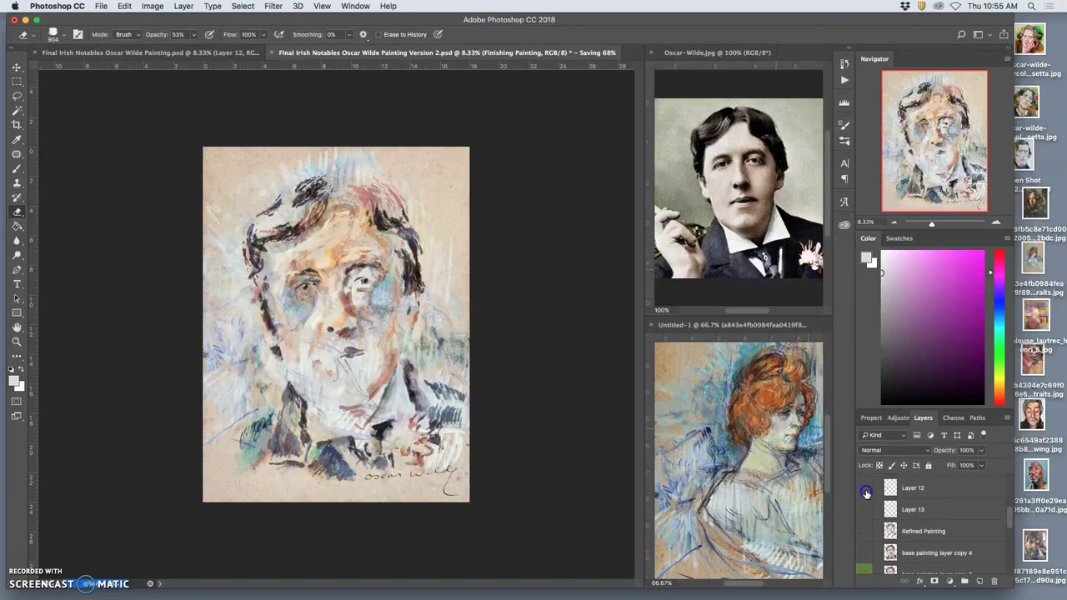
# Step: Compare the portrait with and without Layer 11 at closer zoom, leaving the layer visible
pyautogui.scroll(1, 908, 509)
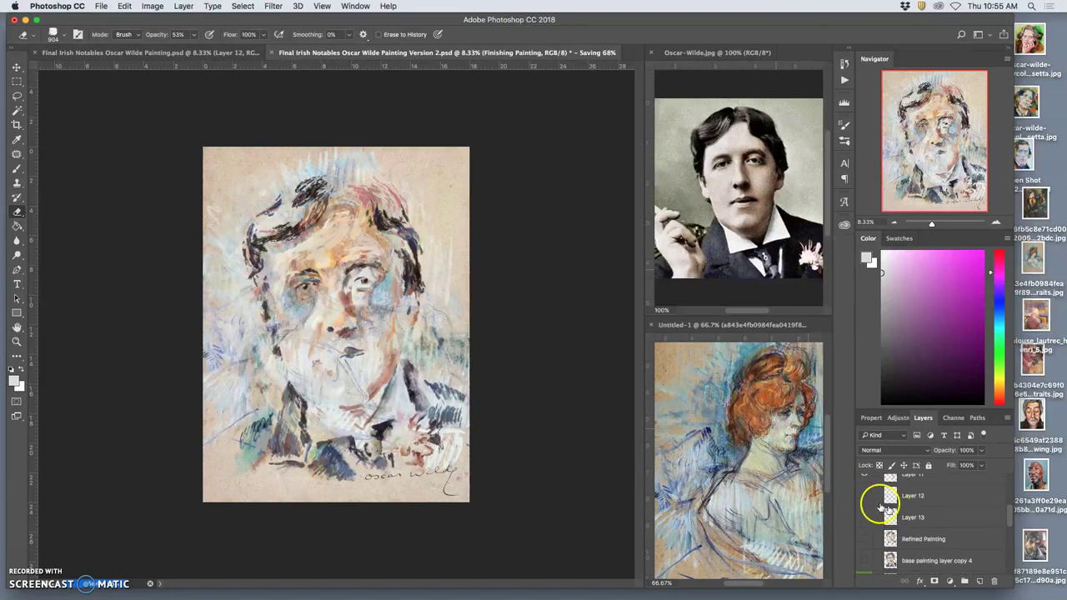
pyautogui.scroll(1, 877, 505)
pyautogui.click(865, 489)
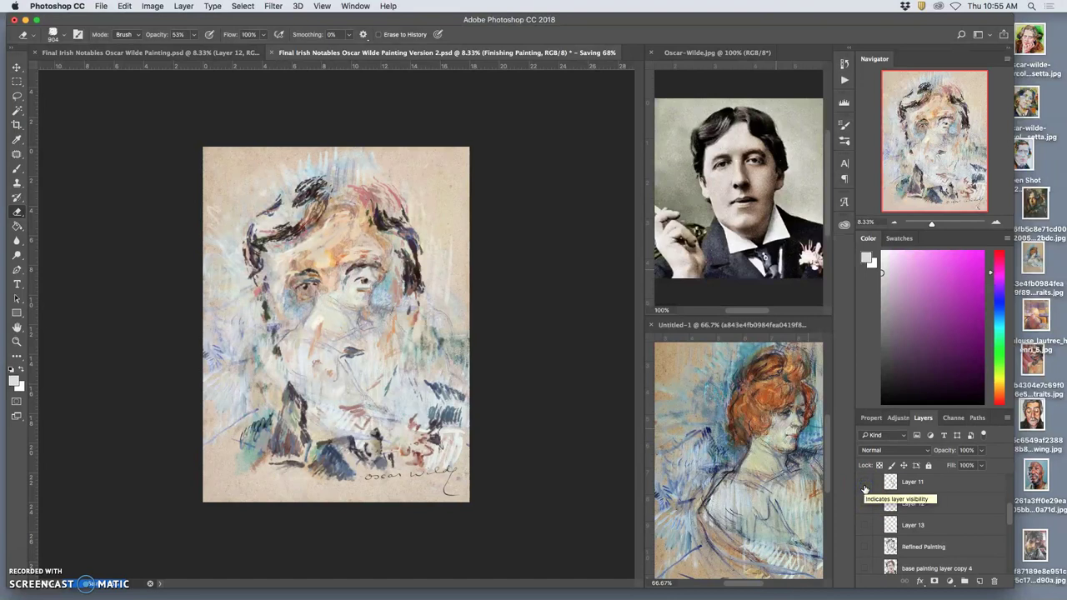
pyautogui.click(865, 489)
pyautogui.click(865, 490)
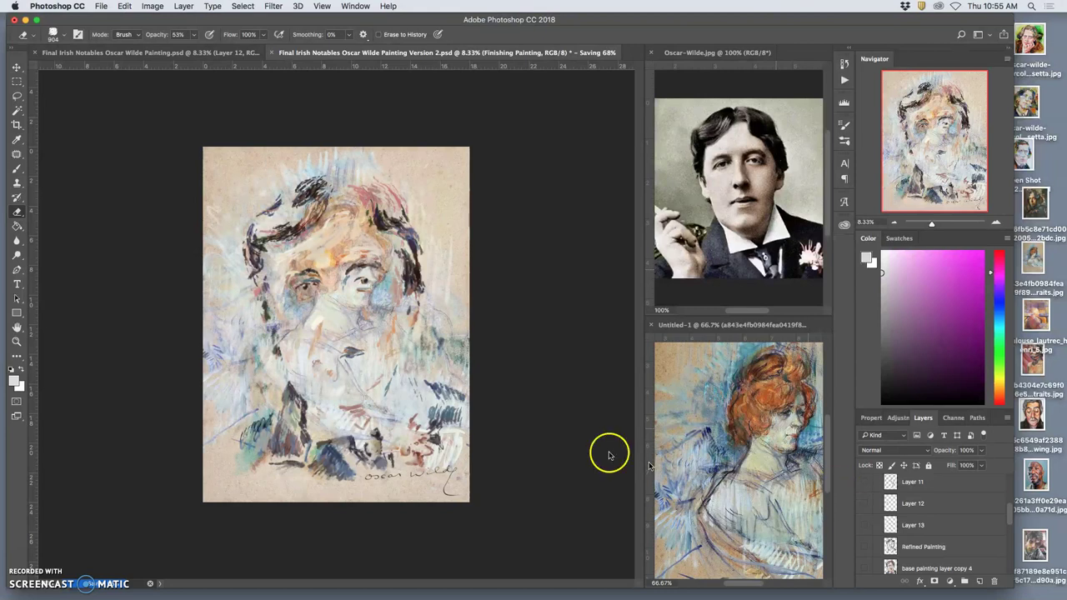
pyautogui.press('super+equal')
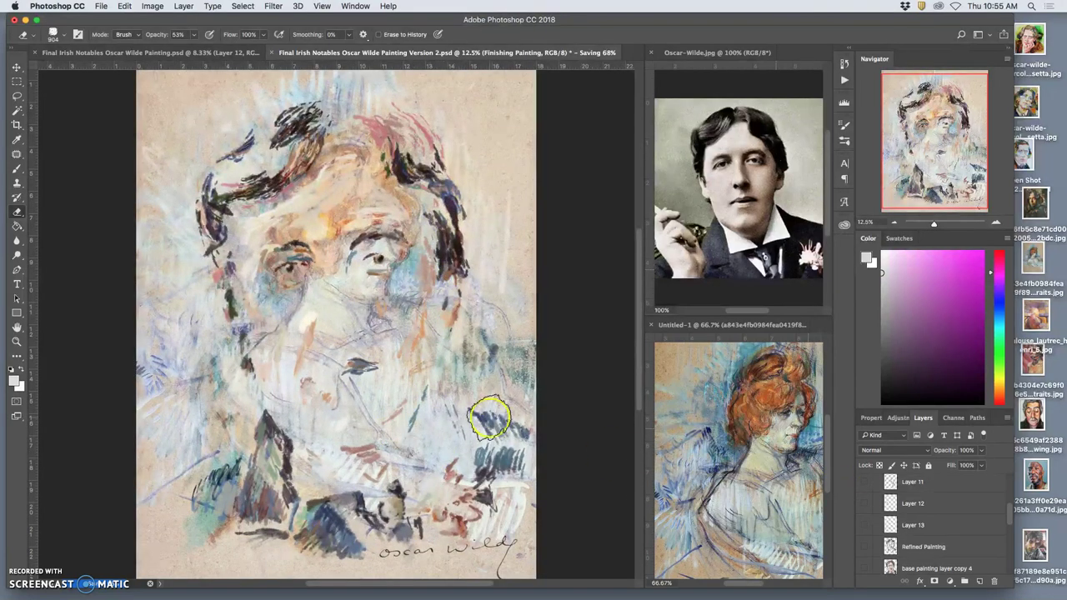
pyautogui.click(866, 482)
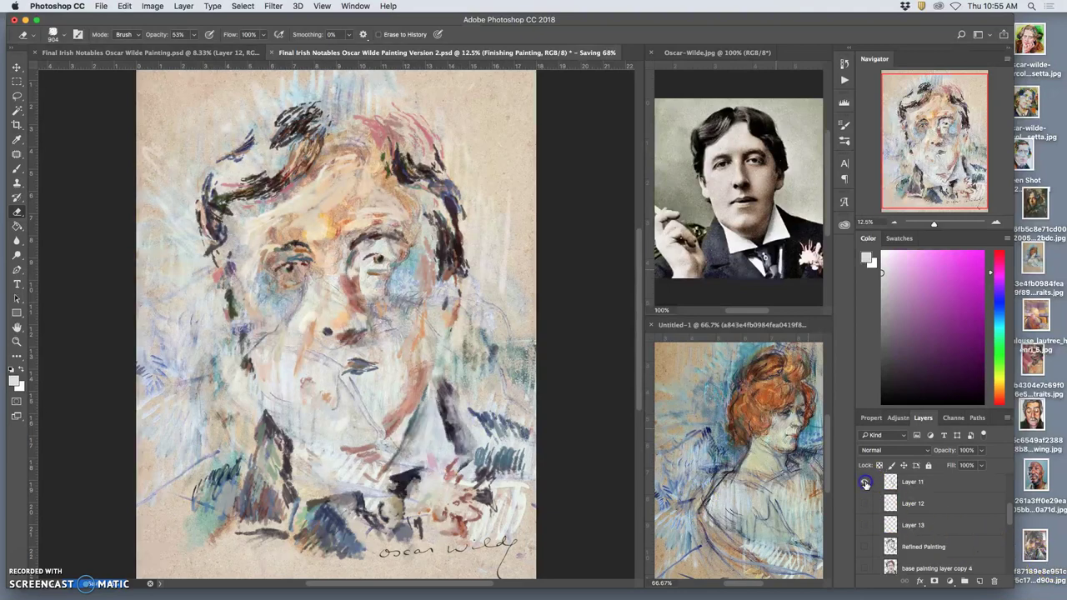
pyautogui.click(865, 482)
pyautogui.click(865, 482)
# Step: Free-transform Layer 11: stretch it to about 130.77% height, shift it right over the coat, and rotate it slightly counterclockwise
pyautogui.scroll(-5, 380, 416)
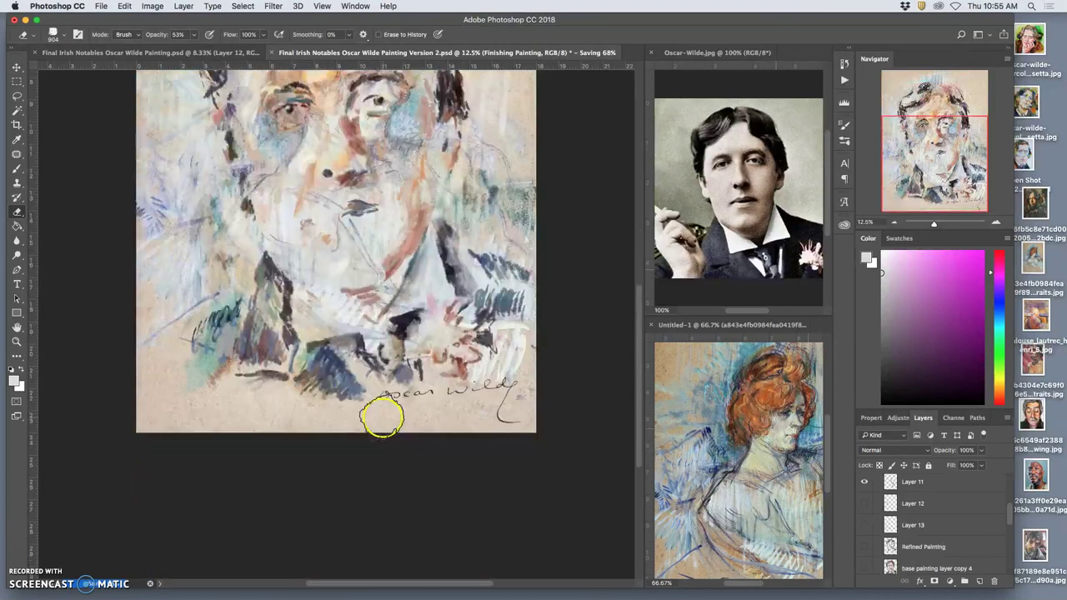
pyautogui.click(914, 484)
pyautogui.press('super+t')
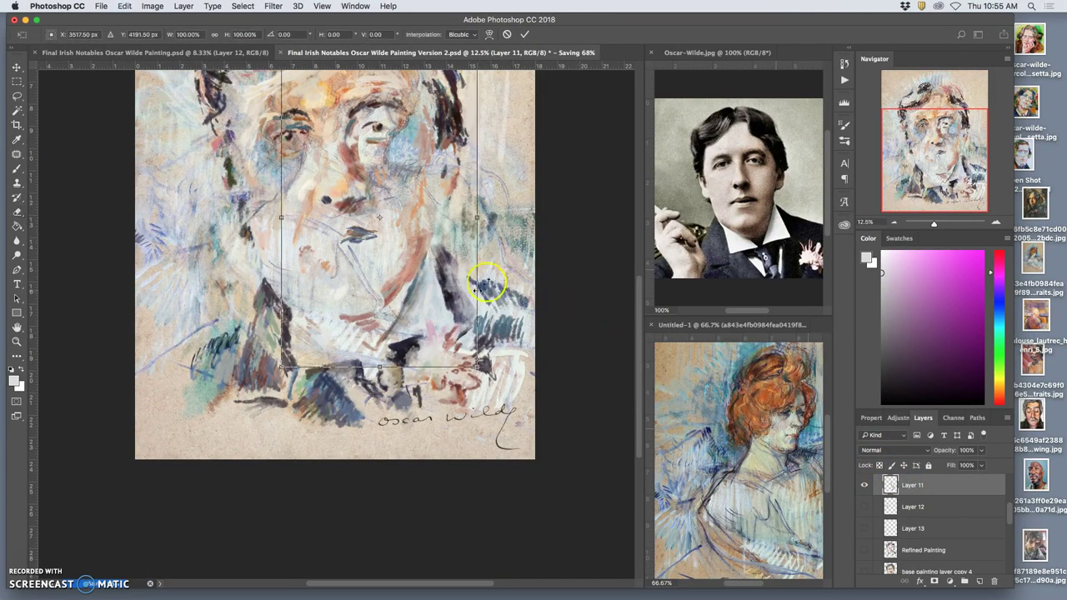
pyautogui.moveTo(379, 375); pyautogui.dragTo(380, 457)
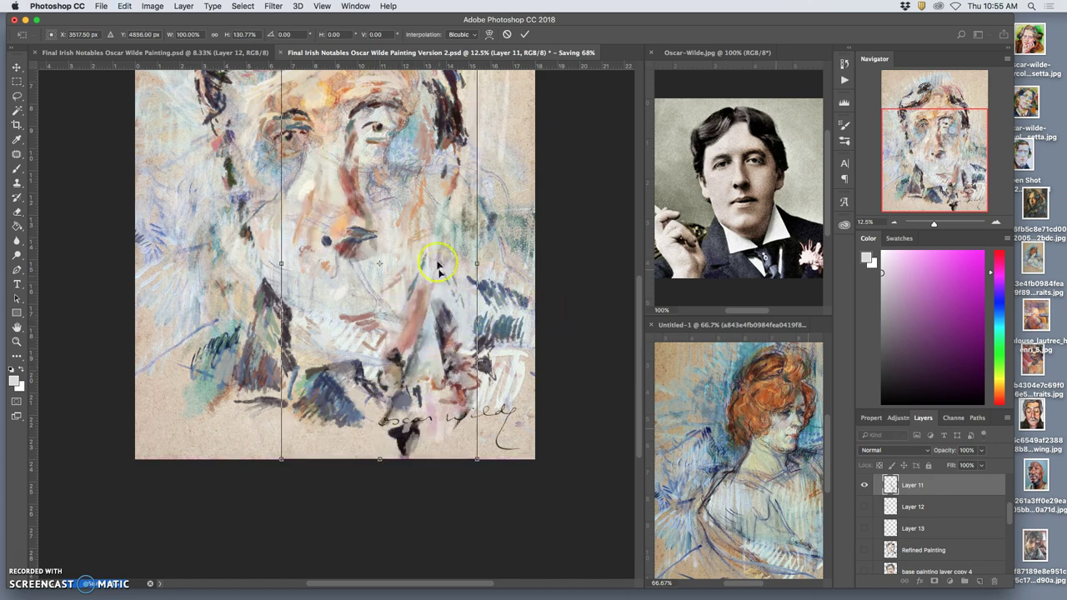
pyautogui.moveTo(427, 230); pyautogui.dragTo(485, 204)
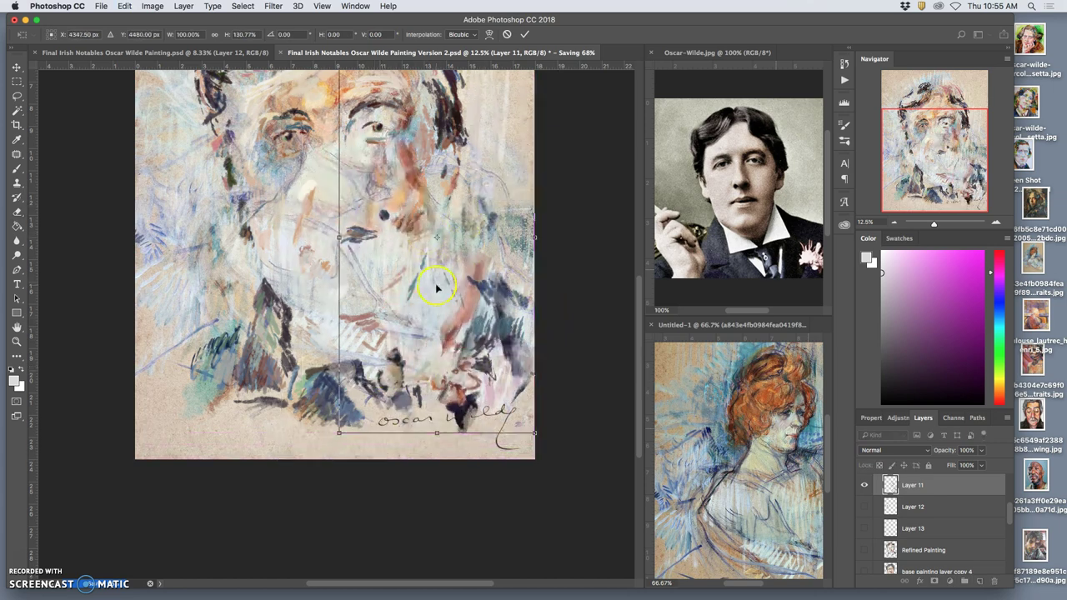
pyautogui.press('super+minus')
pyautogui.moveTo(322, 369)
pyautogui.mouseDown()
pyautogui.moveTo(325, 357)
pyautogui.moveTo(311, 397)
pyautogui.moveTo(311, 379)
pyautogui.mouseUp()
pyautogui.press('e')
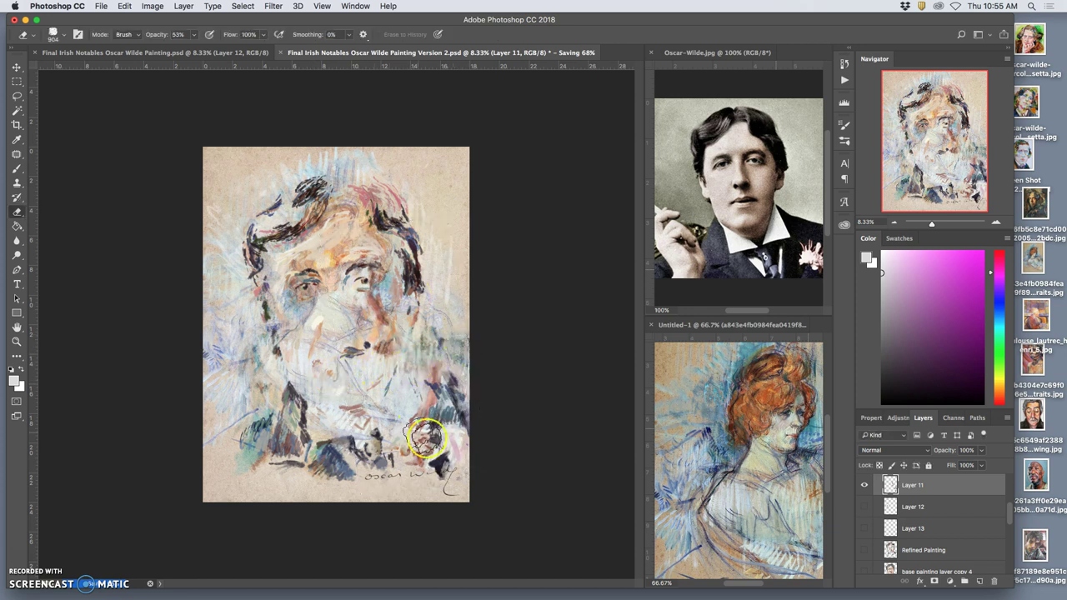
# Step: Distort the Finishing Painting layer by pulling its lower-left and upper-right corners outward to about 128% width, and shift the layer upward
pyautogui.scroll(2, 932, 549)
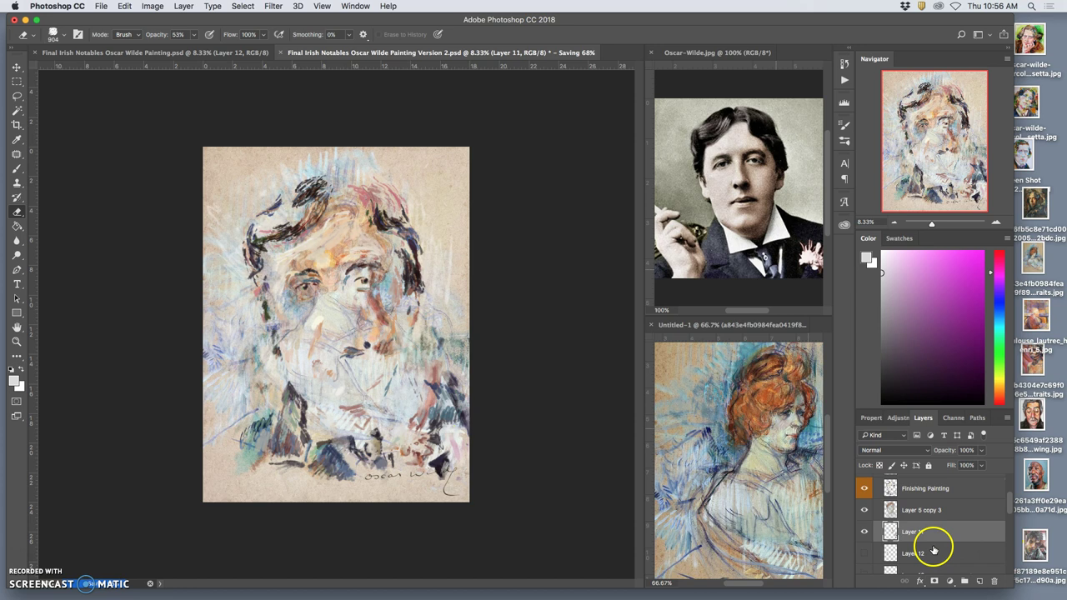
pyautogui.click(910, 490)
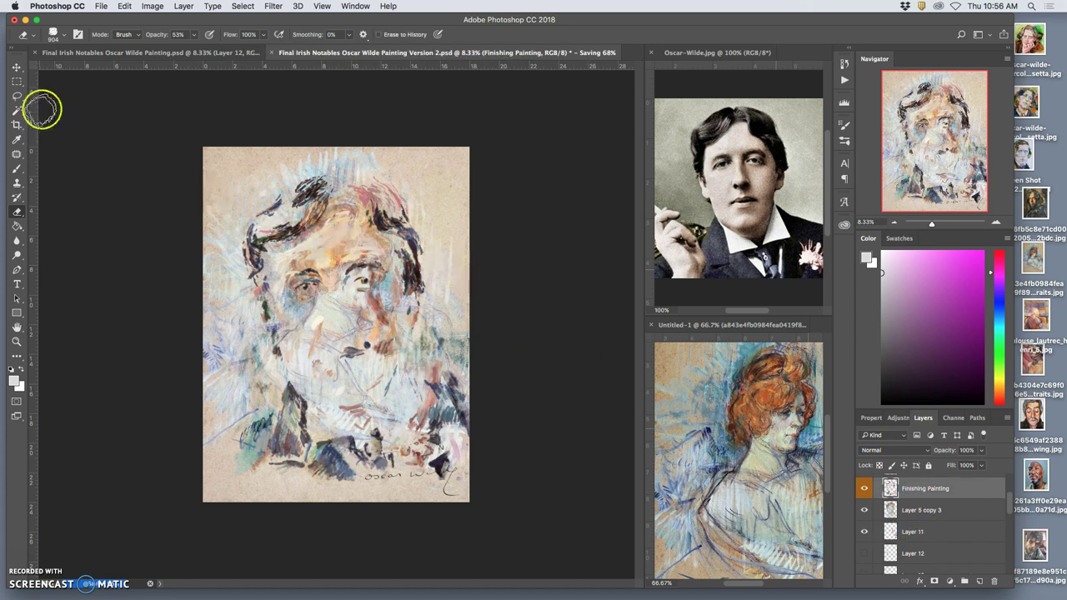
pyautogui.press('super+t')
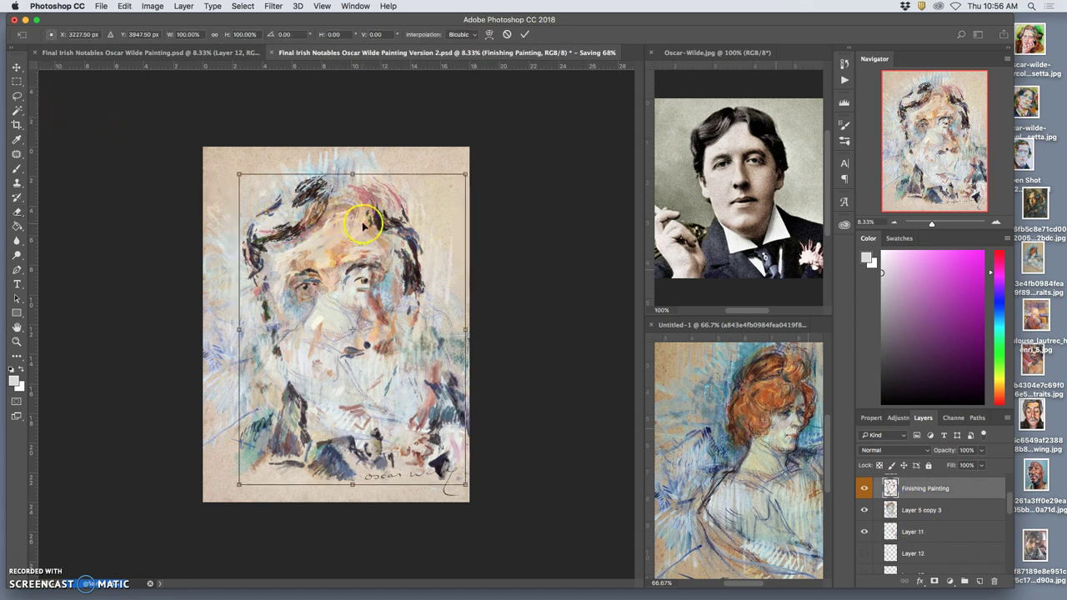
pyautogui.rightClick(367, 224)
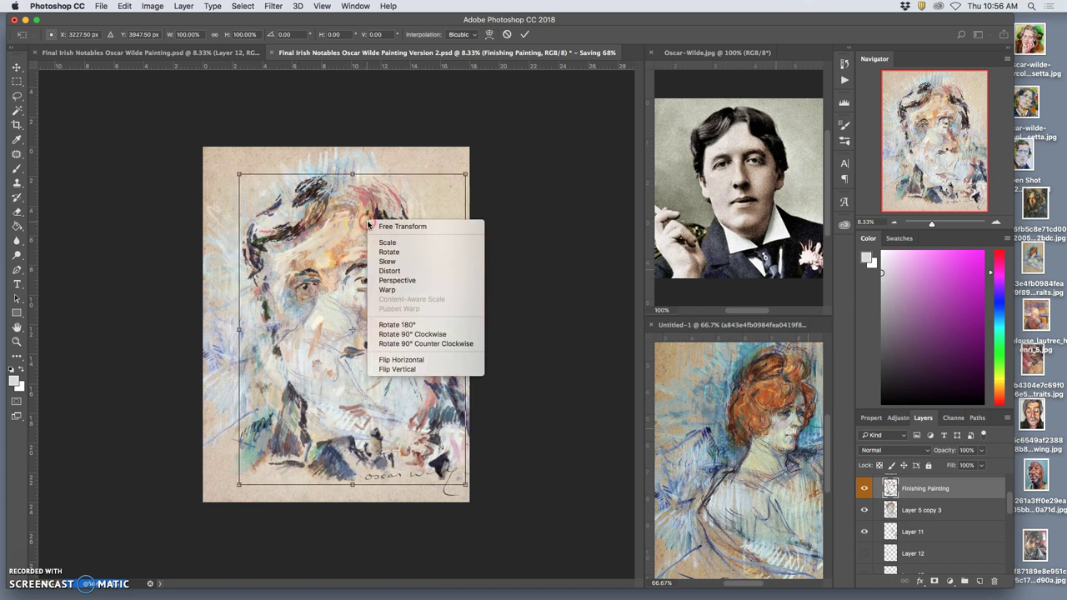
pyautogui.click(390, 271)
pyautogui.moveTo(239, 484)
pyautogui.mouseDown()
pyautogui.moveTo(197, 464)
pyautogui.moveTo(175, 427)
pyautogui.moveTo(192, 489)
pyautogui.moveTo(180, 519)
pyautogui.moveTo(174, 480)
pyautogui.mouseUp()
pyautogui.moveTo(466, 175)
pyautogui.mouseDown()
pyautogui.moveTo(524, 207)
pyautogui.moveTo(523, 178)
pyautogui.mouseUp()
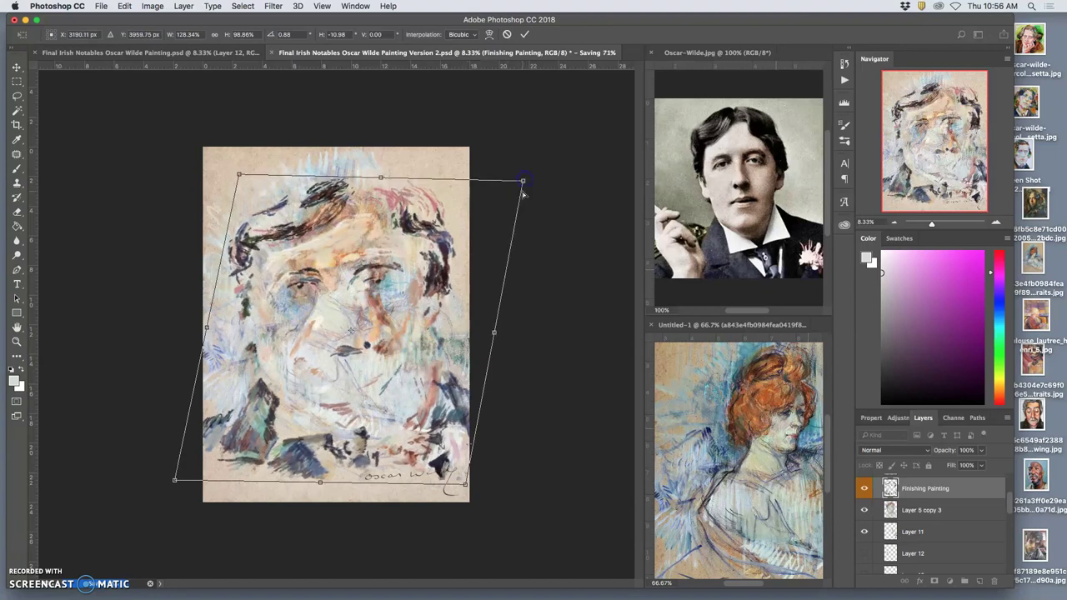
pyautogui.moveTo(414, 284); pyautogui.dragTo(420, 244)
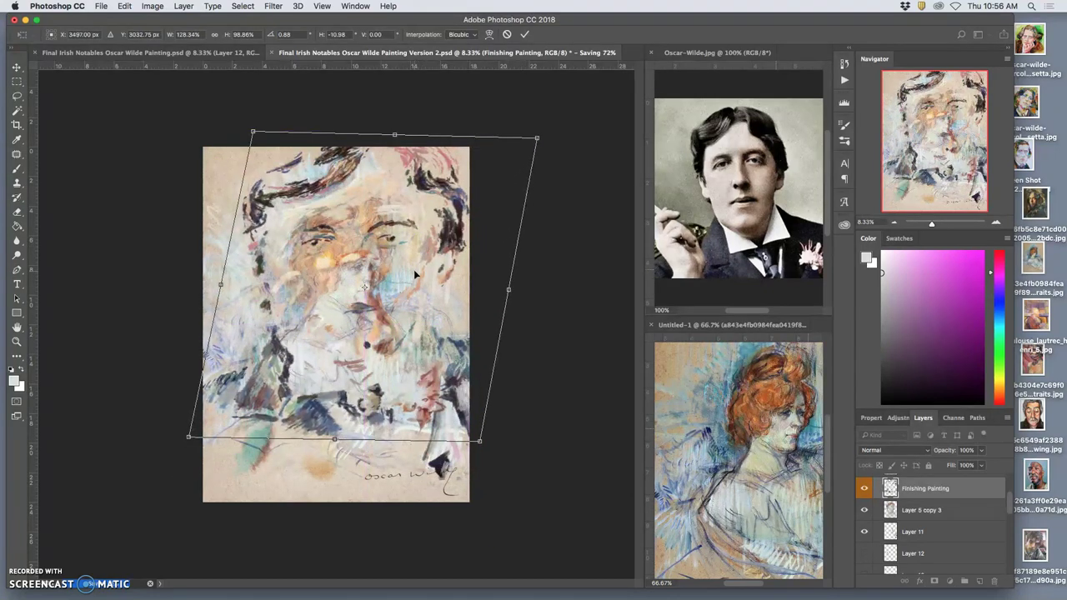
pyautogui.click(419, 273)
pyautogui.press('e')
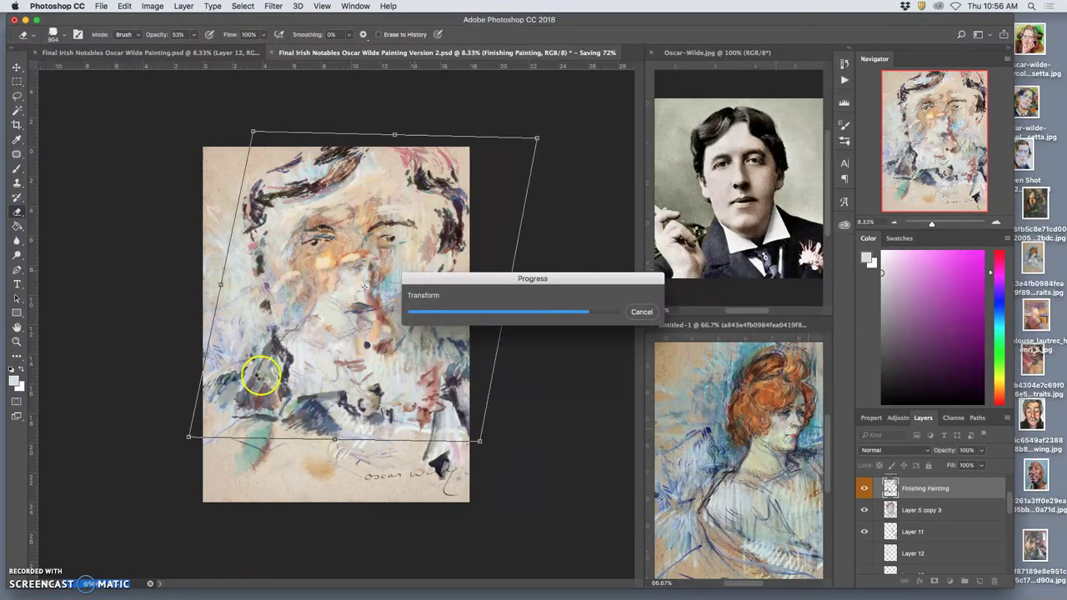
pyautogui.click(340, 387)
# Step: Lasso the hair and upper face strokes of Finishing Painting, stretch them to 133.18% width and align them with the canvas's top edge
pyautogui.press('l')
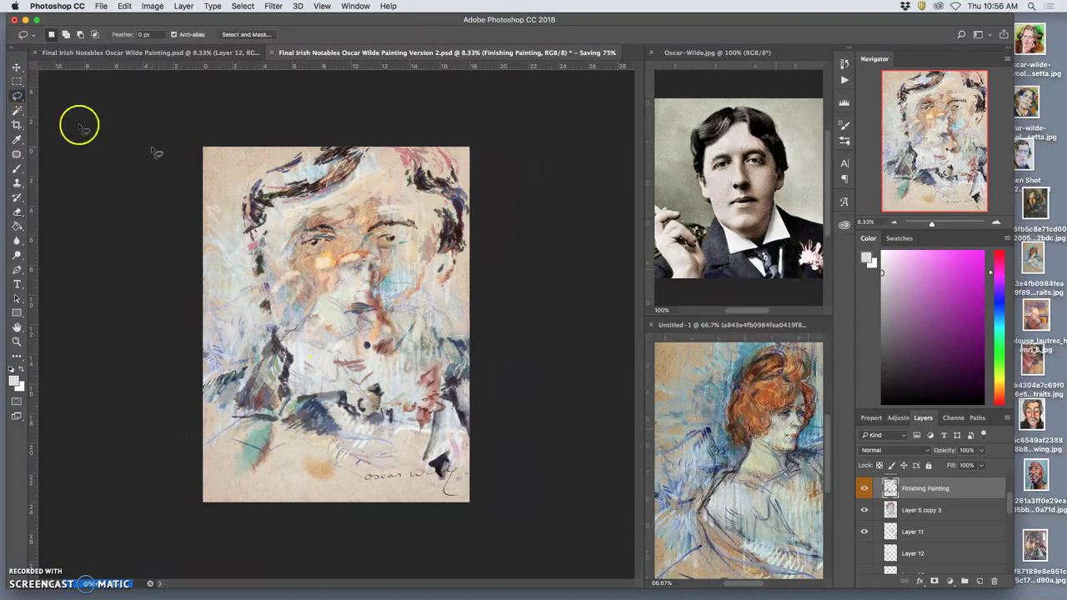
pyautogui.moveTo(275, 155)
pyautogui.mouseDown()
pyautogui.moveTo(195, 247)
pyautogui.moveTo(286, 305)
pyautogui.moveTo(417, 316)
pyautogui.moveTo(496, 152)
pyautogui.mouseUp()
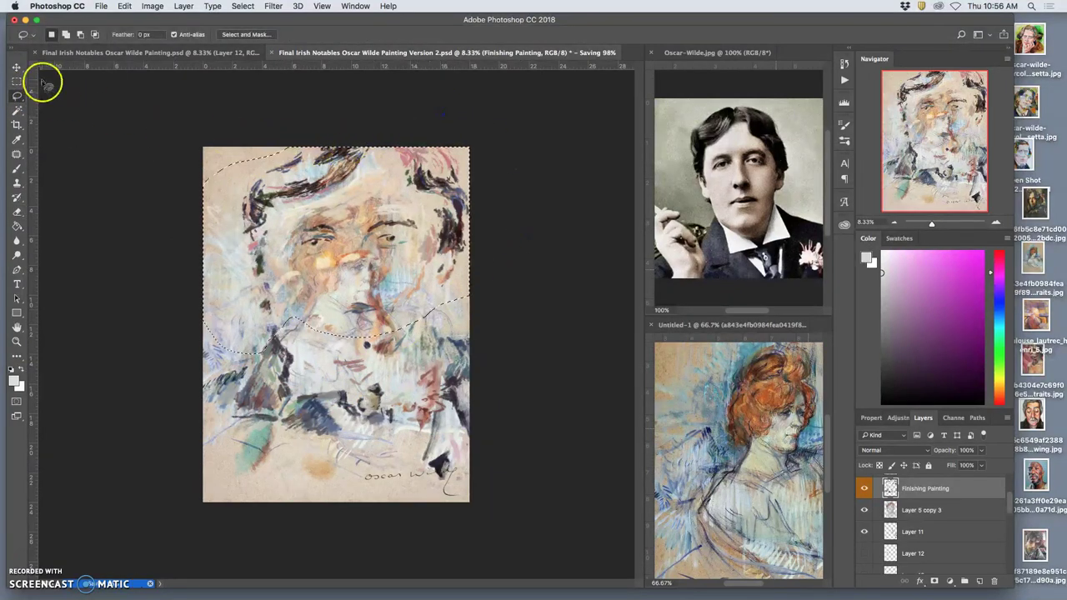
pyautogui.click(16, 67)
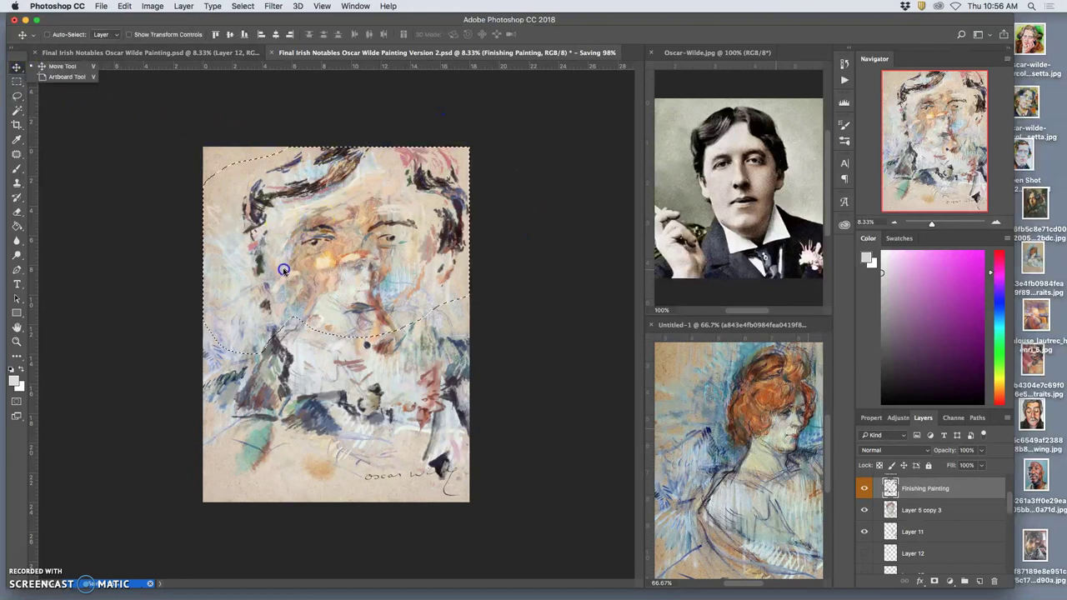
pyautogui.click(323, 190)
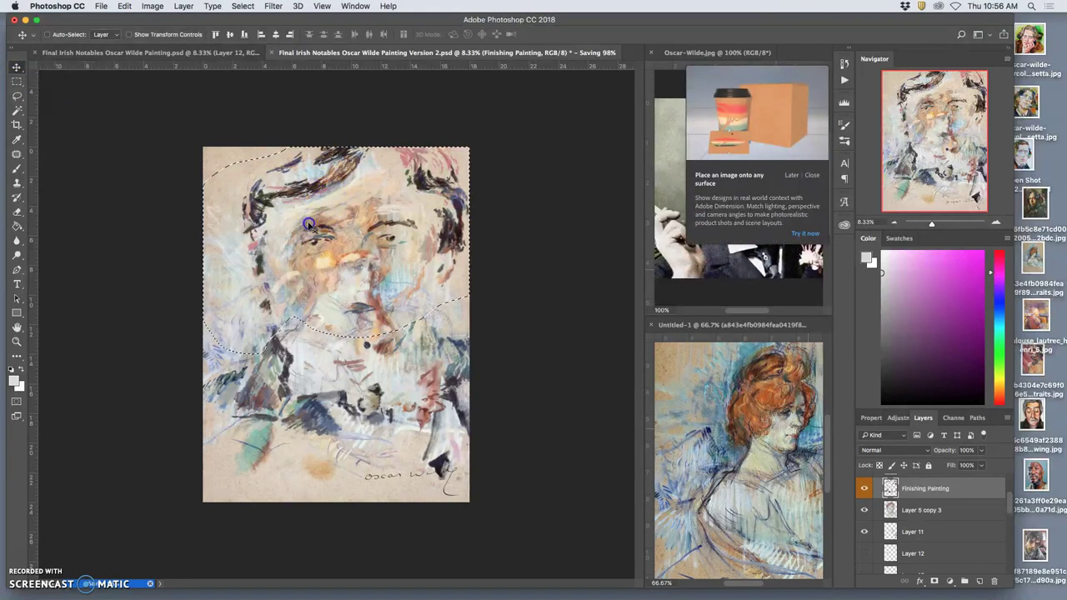
pyautogui.click(812, 178)
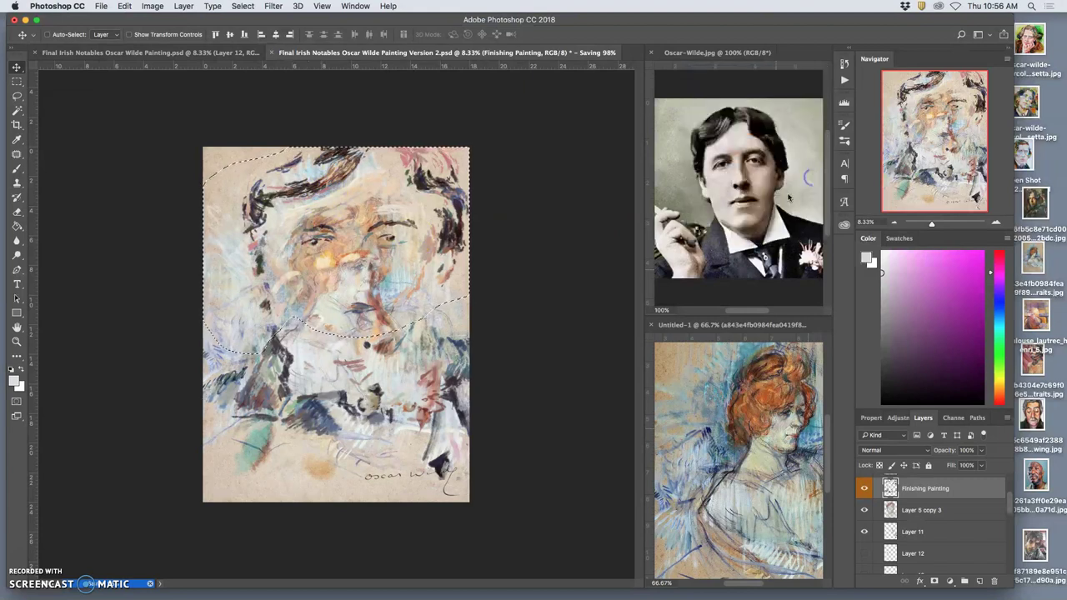
pyautogui.click(316, 189)
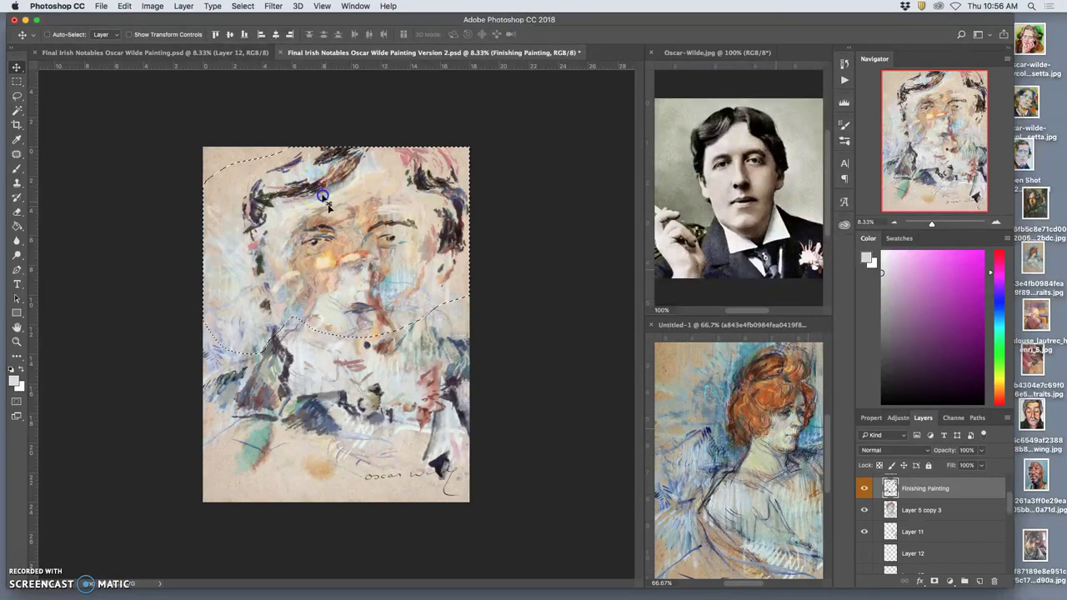
pyautogui.moveTo(329, 208)
pyautogui.mouseDown()
pyautogui.moveTo(333, 221)
pyautogui.moveTo(281, 210)
pyautogui.moveTo(408, 238)
pyautogui.moveTo(434, 270)
pyautogui.moveTo(520, 267)
pyautogui.moveTo(505, 256)
pyautogui.mouseUp()
pyautogui.hotkey('ctrl', 't')
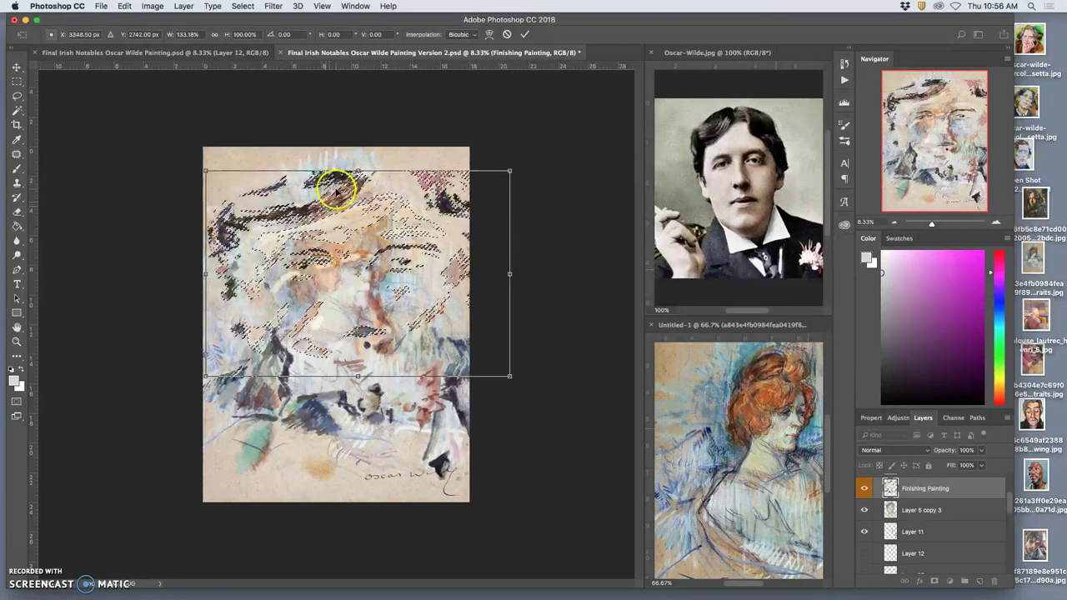
pyautogui.moveTo(336, 191); pyautogui.dragTo(332, 169)
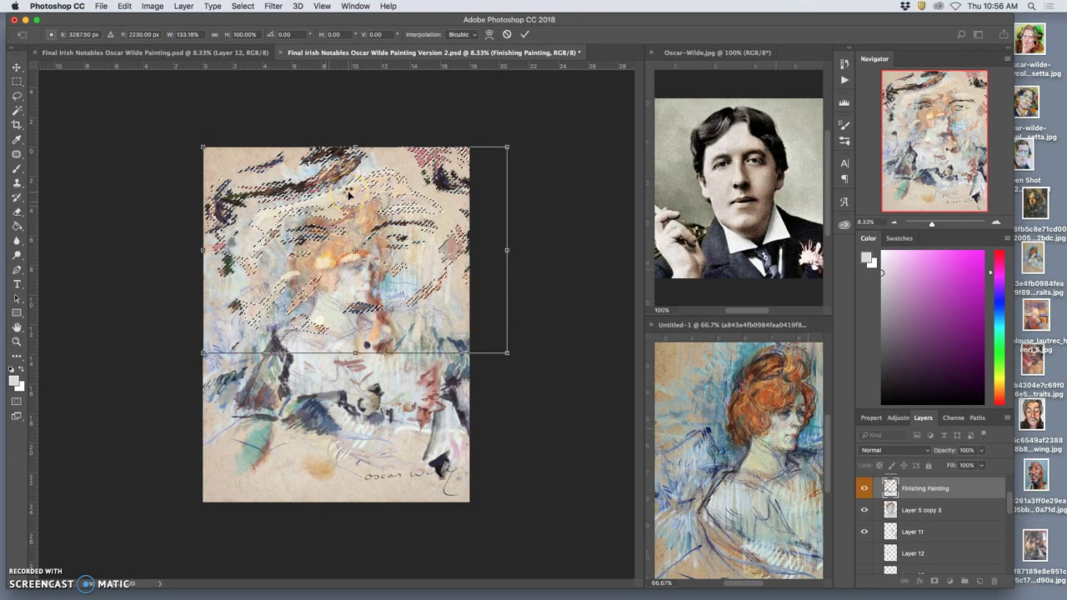
pyautogui.press('Return')
# Step: Brighten the selected head strokes with Levels, using midtones 1.60 and a white input level of 228
pyautogui.click(152, 6)
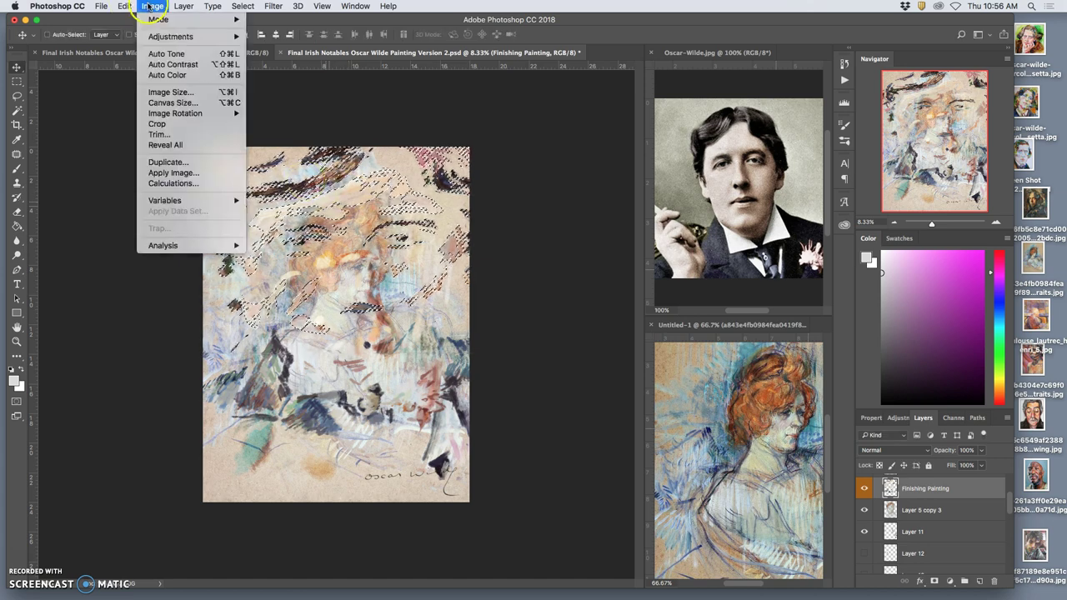
pyautogui.moveTo(179, 37)
pyautogui.click(270, 48)
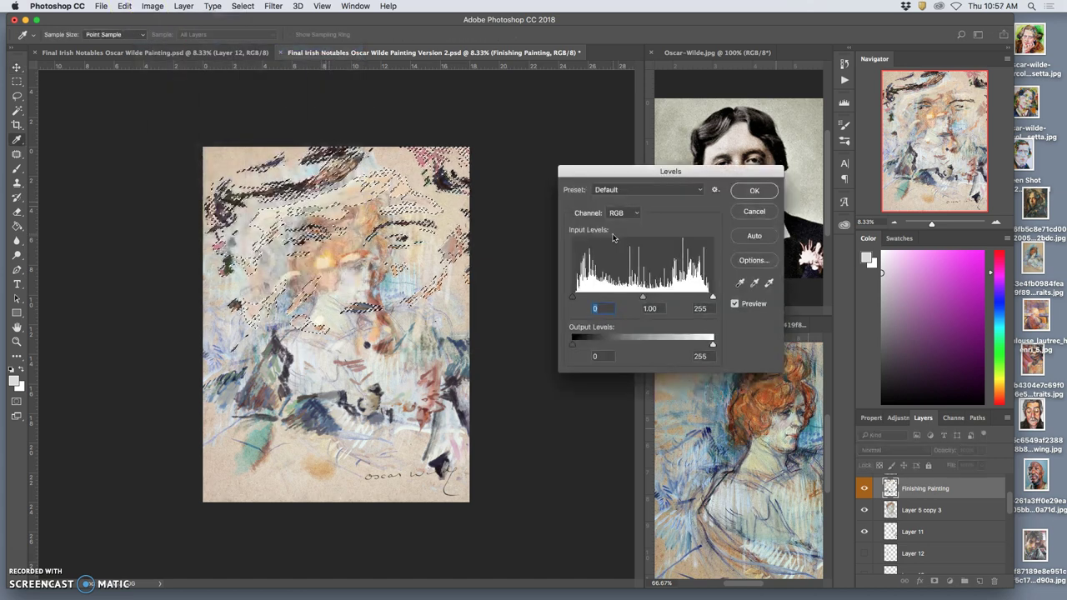
pyautogui.moveTo(712, 297); pyautogui.dragTo(614, 298)
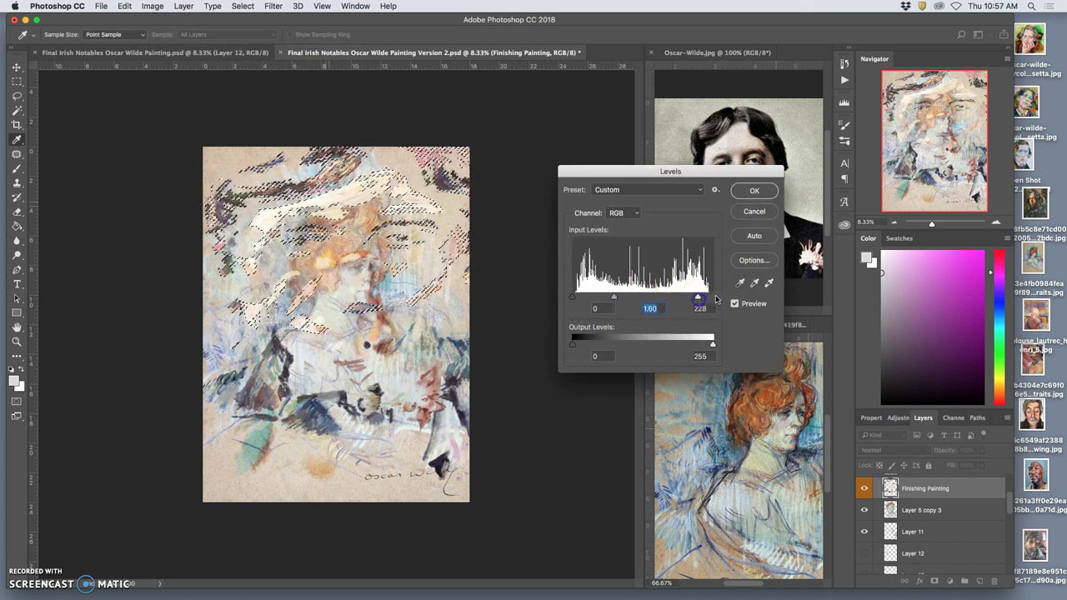
pyautogui.click(752, 191)
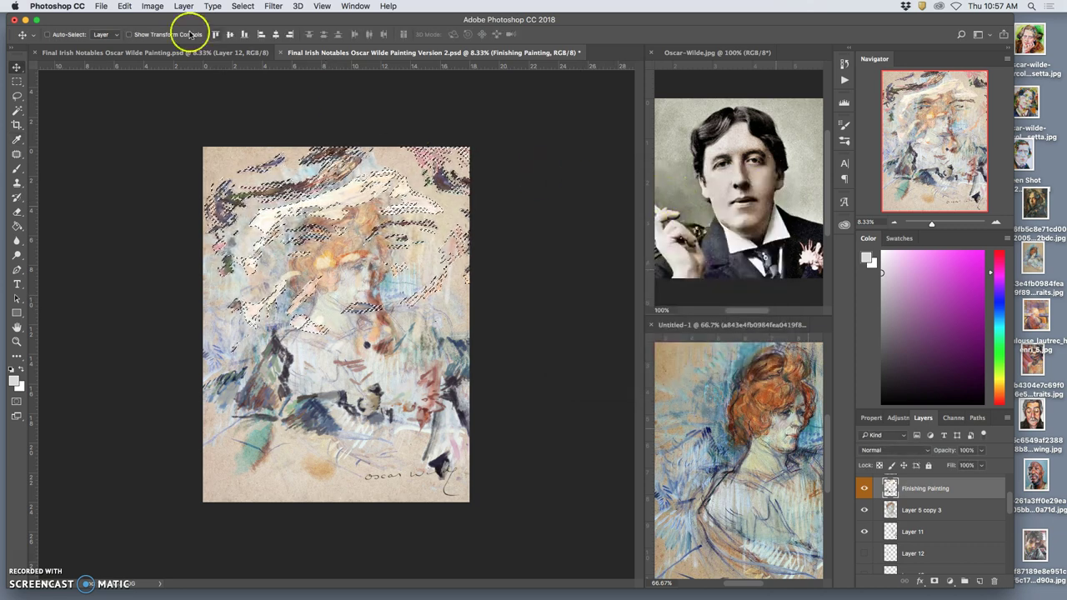
# Step: Recolour the selected strokes with Hue/Saturation at hue +160, saturation +29 and lightness +6, and deselect them
pyautogui.click(153, 7)
pyautogui.moveTo(171, 37)
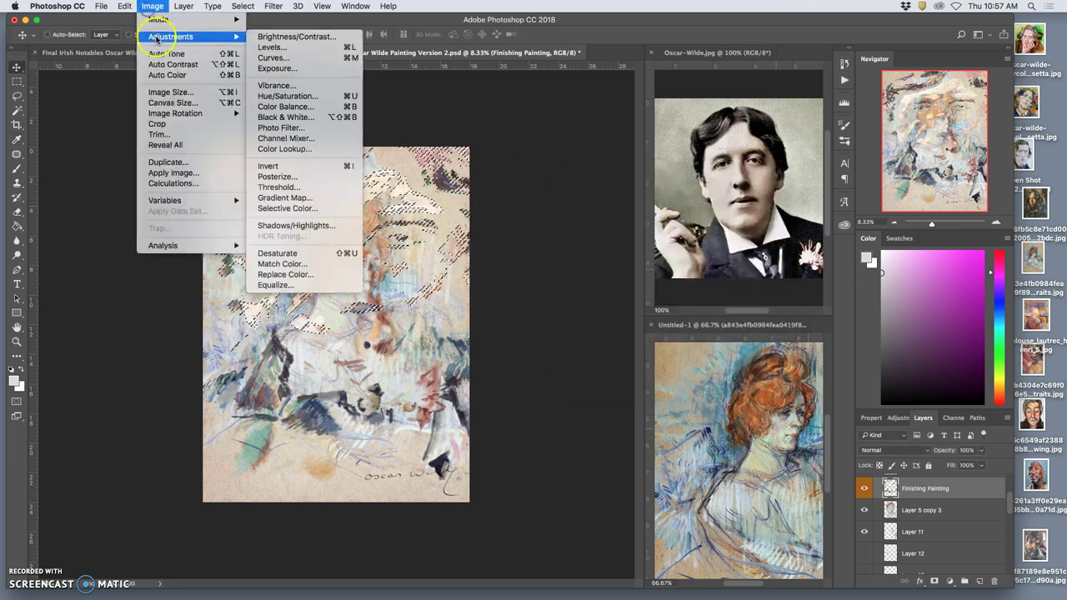
pyautogui.click(304, 97)
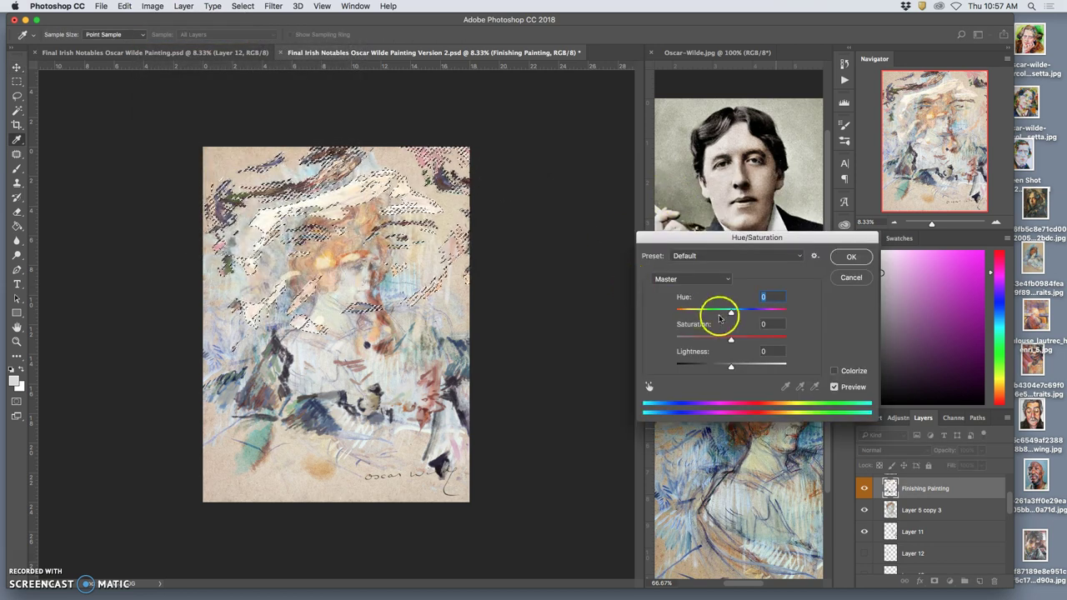
pyautogui.moveTo(730, 314)
pyautogui.mouseDown()
pyautogui.moveTo(705, 315)
pyautogui.moveTo(780, 309)
pyautogui.mouseUp()
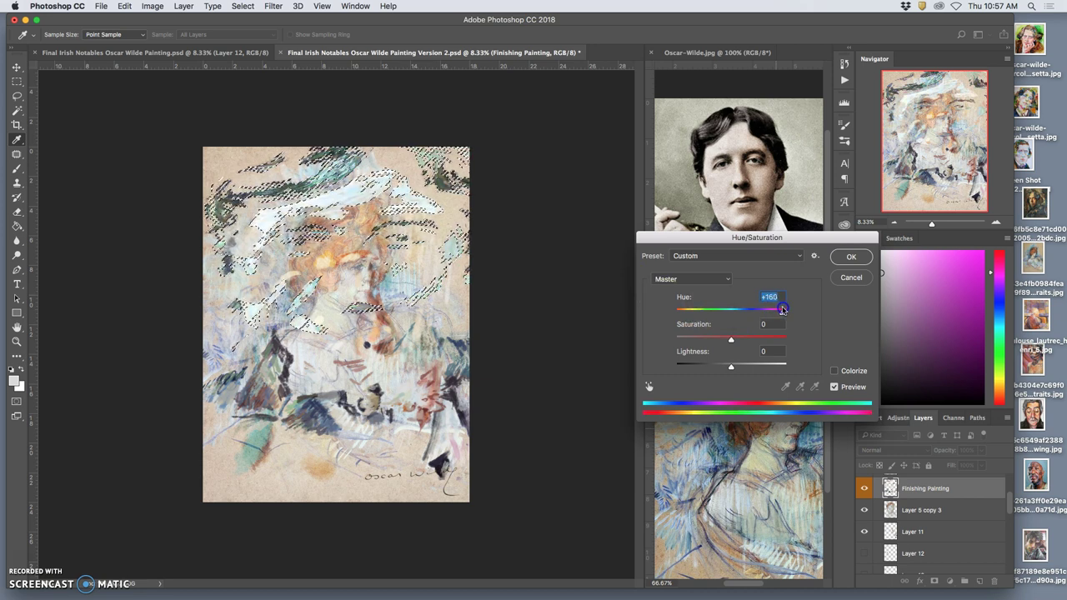
pyautogui.moveTo(731, 365)
pyautogui.mouseDown()
pyautogui.moveTo(743, 365)
pyautogui.moveTo(734, 365)
pyautogui.moveTo(731, 337)
pyautogui.moveTo(747, 341)
pyautogui.mouseUp()
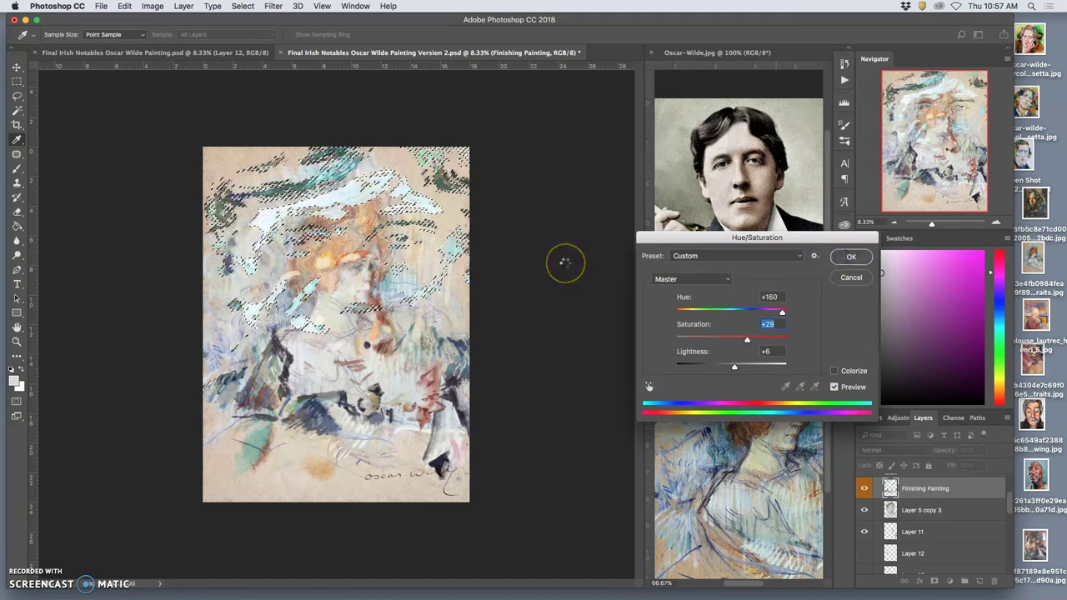
pyautogui.press('Return')
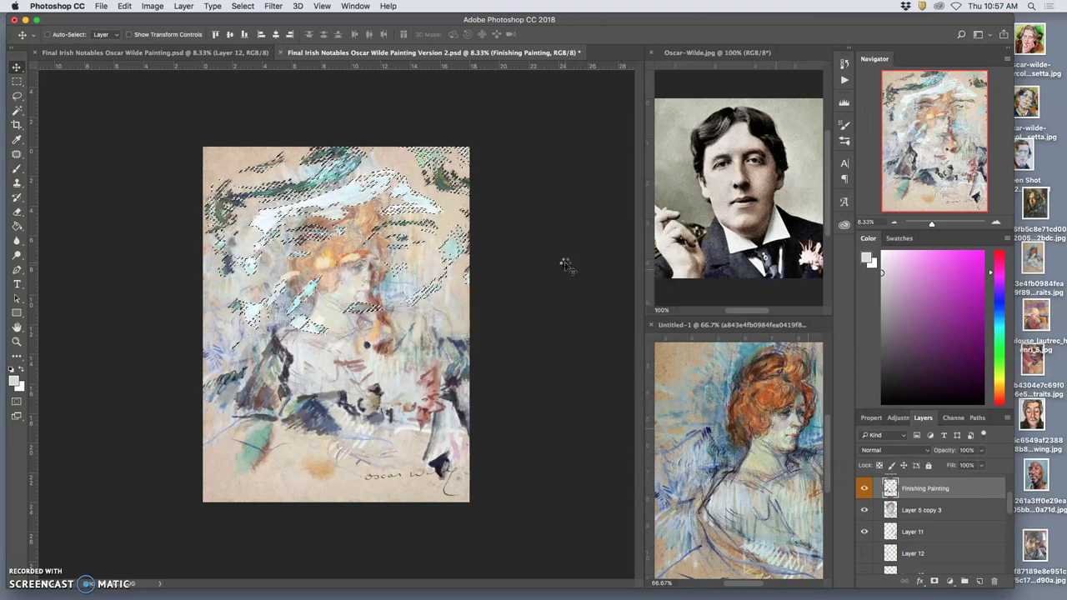
pyautogui.press('super+d')
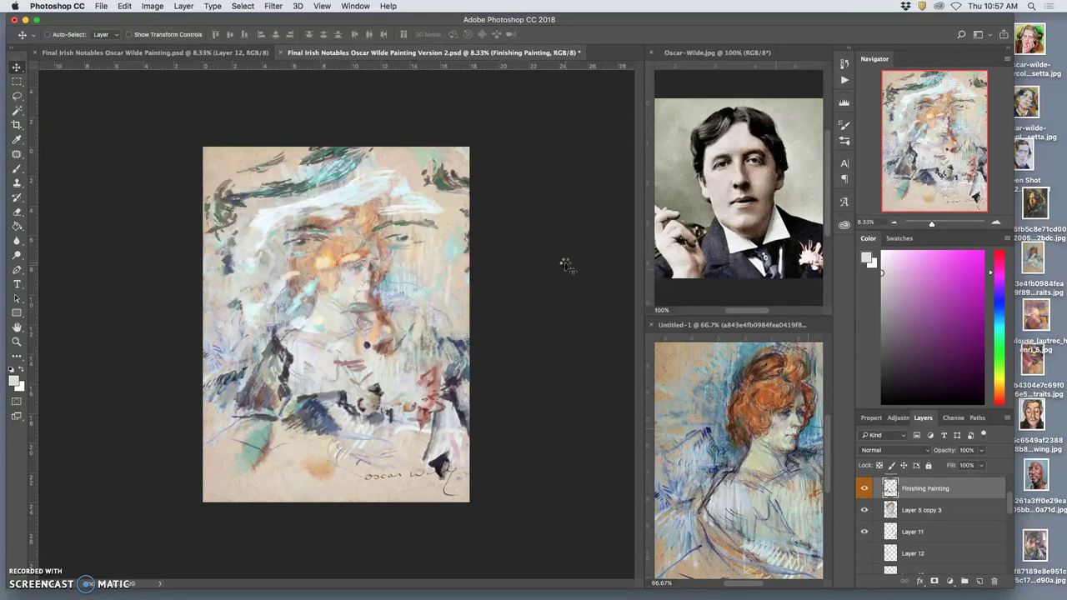
# Step: Select the mouth strokes on Finishing Painting, move them up to just below the eyes, and deselect them
pyautogui.click(661, 310)
pyautogui.hotkey('ctrl', 't')
pyautogui.moveTo(400, 320); pyautogui.dragTo(397, 273)
pyautogui.press('Return')
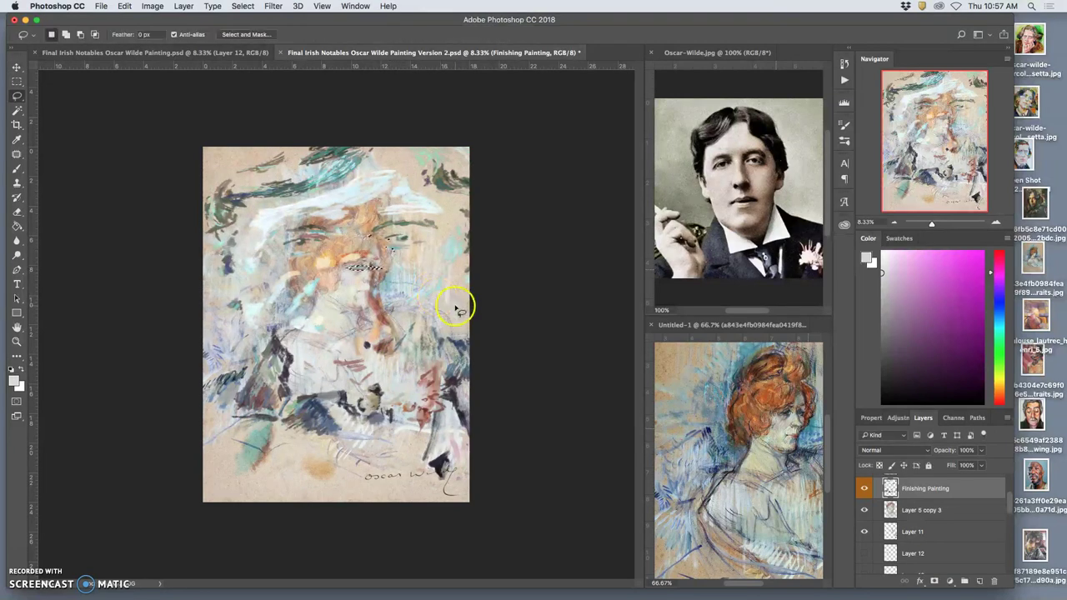
pyautogui.press('Return')
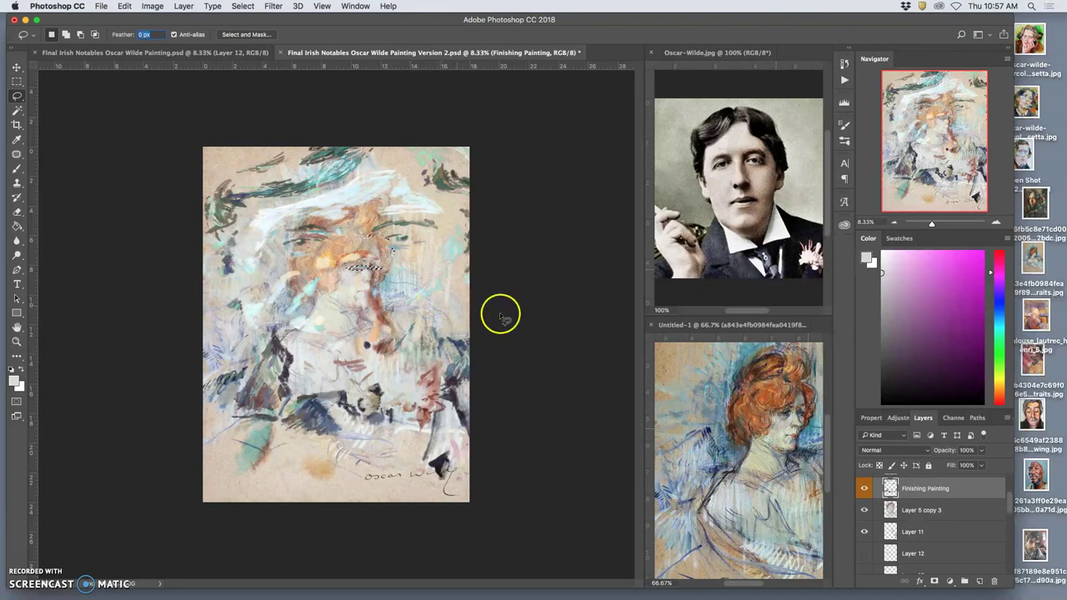
pyautogui.press('super+d')
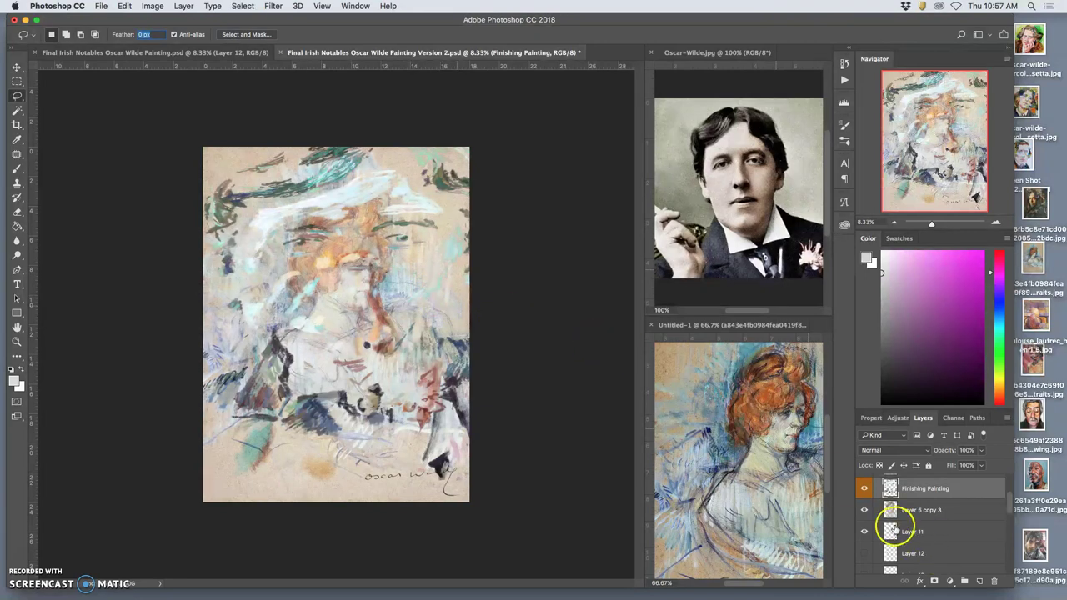
# Step: Show Layer 12 and free-transform it over the middle of the face, scaled to 177.46% and rotated 115.85 degrees
pyautogui.scroll(-2, 891, 521)
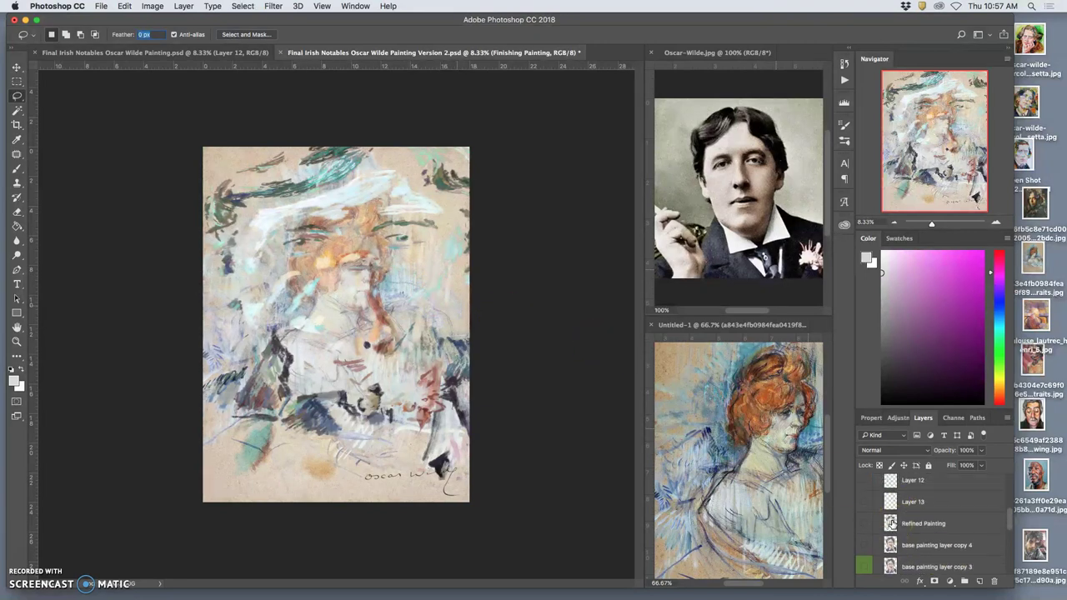
pyautogui.click(867, 520)
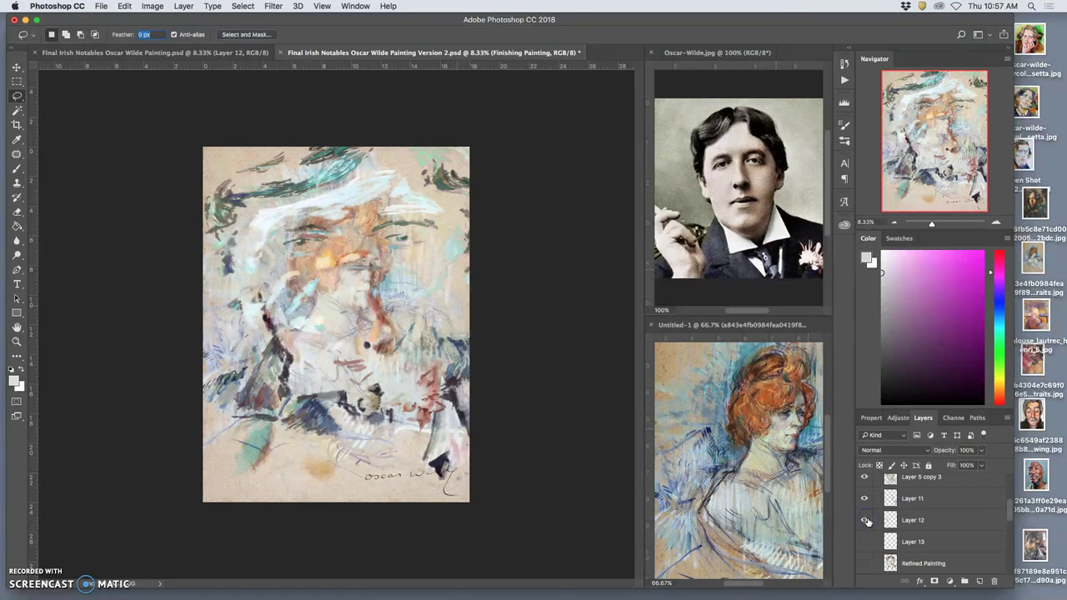
pyautogui.click(917, 520)
pyautogui.click(17, 68)
pyautogui.moveTo(288, 341)
pyautogui.mouseDown()
pyautogui.moveTo(333, 311)
pyautogui.moveTo(350, 254)
pyautogui.moveTo(350, 296)
pyautogui.mouseUp()
pyautogui.hotkey('ctrl', 't')
pyautogui.moveTo(385, 248)
pyautogui.mouseDown()
pyautogui.moveTo(421, 298)
pyautogui.moveTo(402, 365)
pyautogui.moveTo(362, 361)
pyautogui.mouseUp()
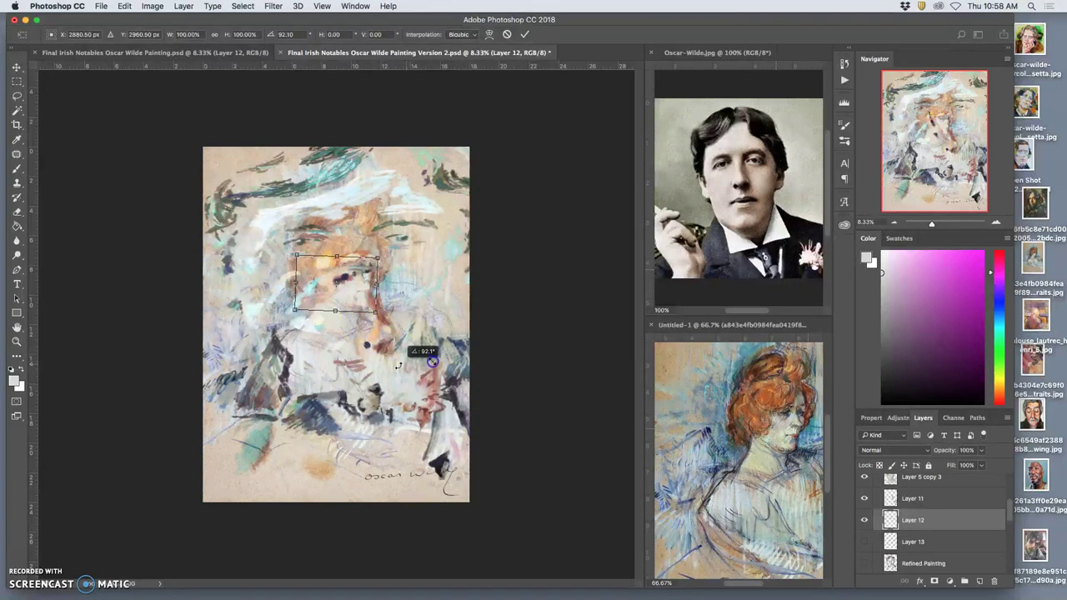
pyautogui.moveTo(345, 338); pyautogui.dragTo(362, 294)
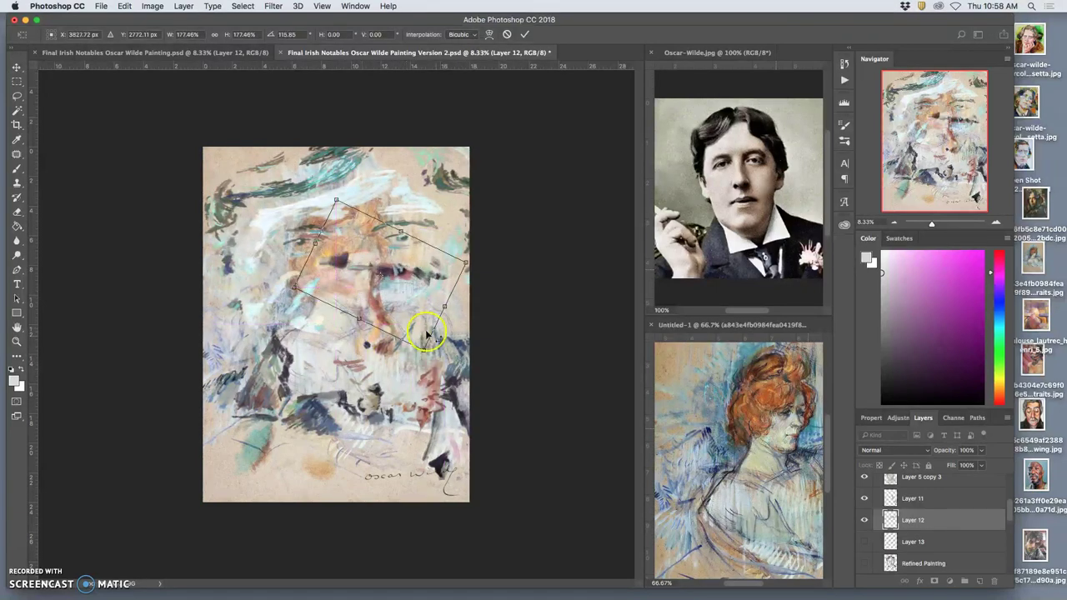
pyautogui.press('Return')
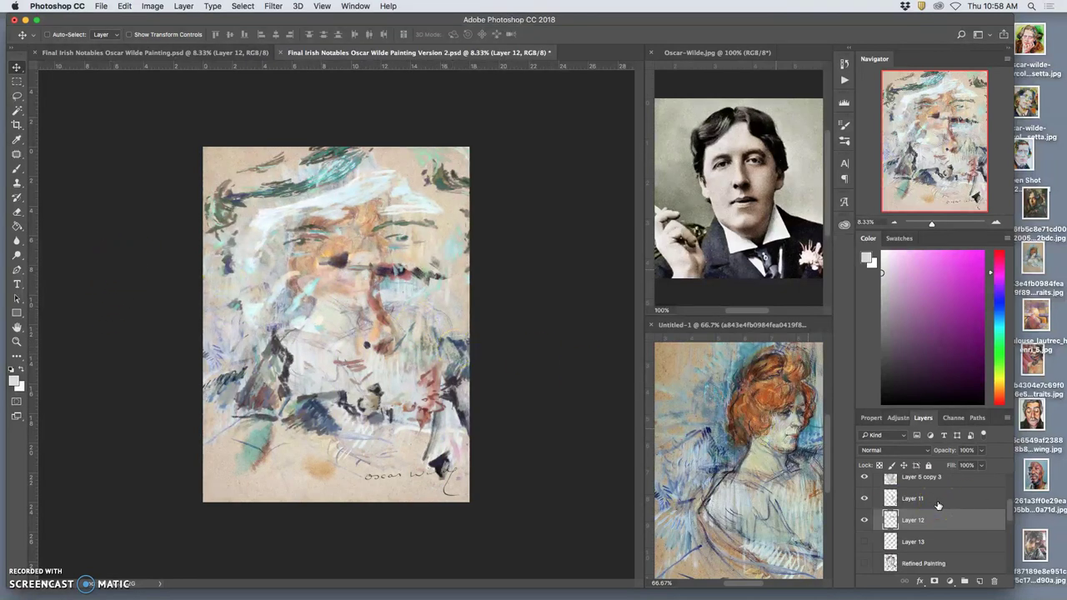
# Step: Compare the painting with and without Layer 12, leaving the layer visible
pyautogui.scroll(-1, 938, 505)
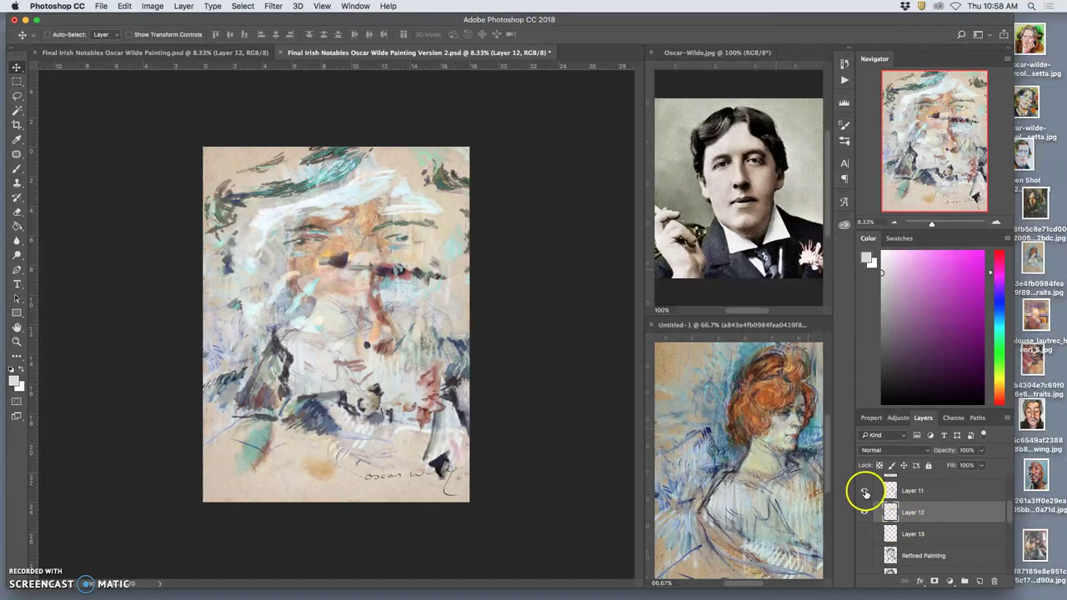
pyautogui.click(865, 512)
pyautogui.click(865, 512)
pyautogui.click(865, 512)
pyautogui.click(865, 512)
pyautogui.click(865, 512)
pyautogui.click(865, 512)
pyautogui.scroll(2, 873, 508)
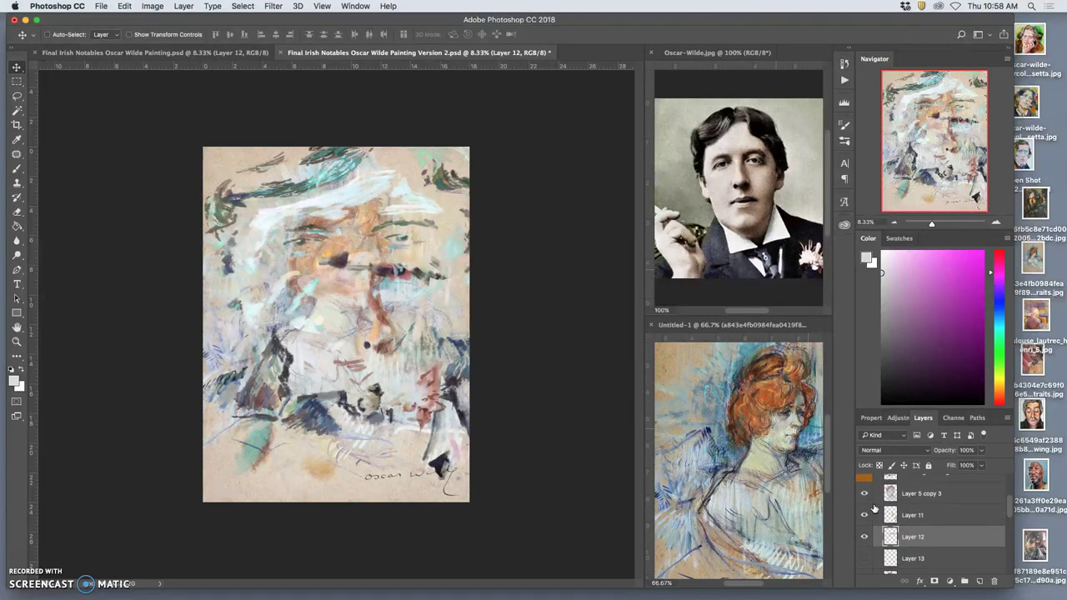
# Step: Compare the painting with and without Layer 7, leaving the layer hidden
pyautogui.scroll(5, 874, 508)
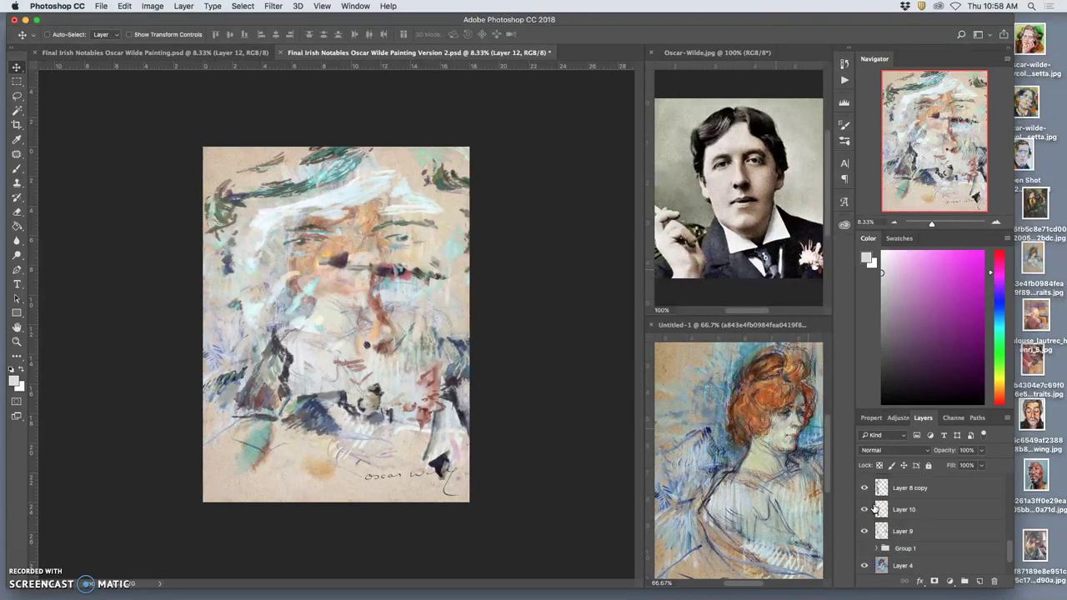
pyautogui.scroll(2, 874, 508)
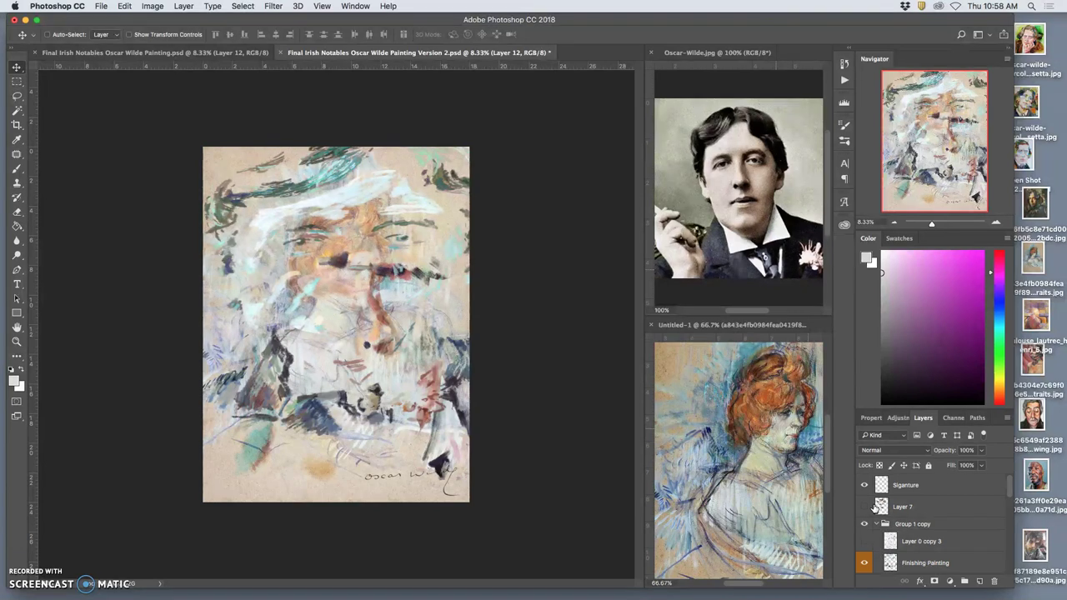
pyautogui.click(865, 506)
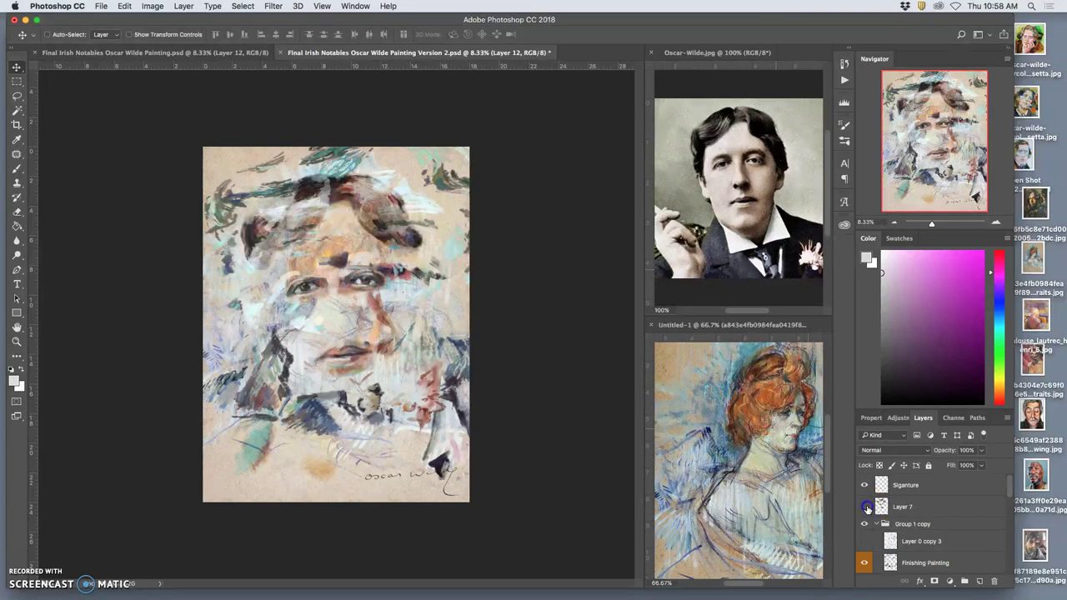
pyautogui.click(864, 507)
# Step: Erase the eye strokes and surrounding facial detail on the Finishing Painting layer with the Eraser at 53% opacity
pyautogui.scroll(-2, 905, 505)
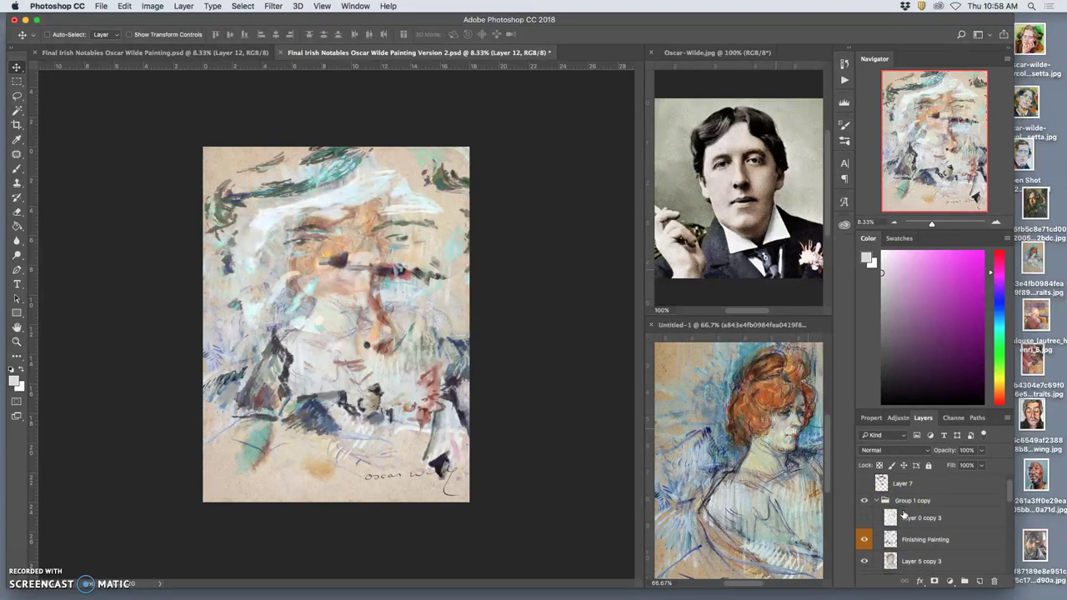
pyautogui.click(865, 539)
pyautogui.click(864, 539)
pyautogui.click(908, 539)
pyautogui.click(15, 224)
pyautogui.click(17, 212)
pyautogui.moveTo(316, 233)
pyautogui.mouseDown()
pyautogui.moveTo(274, 253)
pyautogui.moveTo(311, 244)
pyautogui.mouseUp()
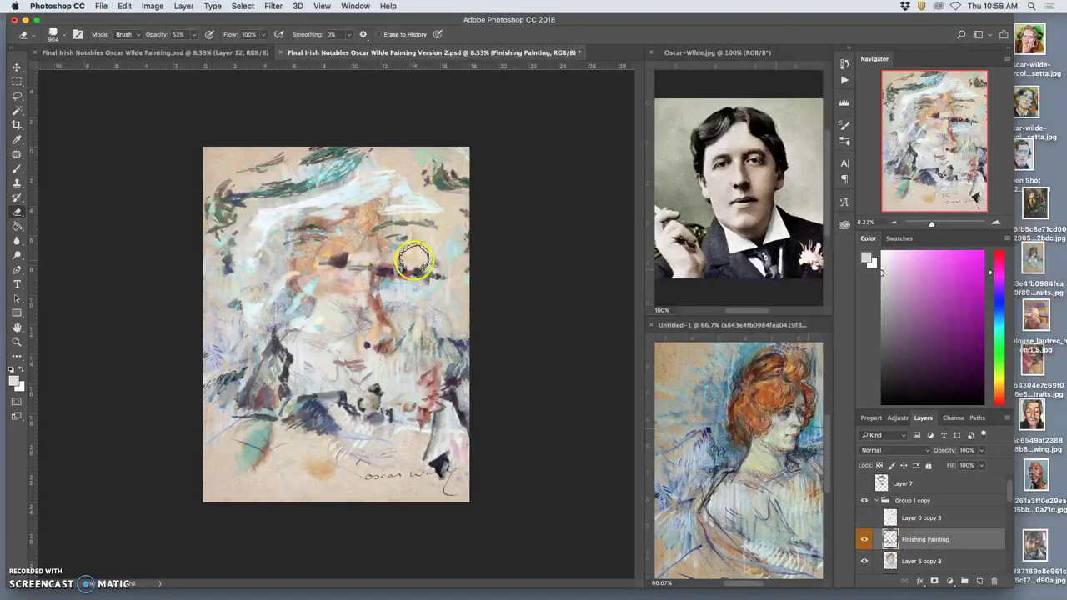
pyautogui.moveTo(414, 261)
pyautogui.mouseDown()
pyautogui.moveTo(397, 238)
pyautogui.moveTo(281, 245)
pyautogui.moveTo(319, 238)
pyautogui.moveTo(305, 241)
pyautogui.moveTo(297, 281)
pyautogui.mouseUp()
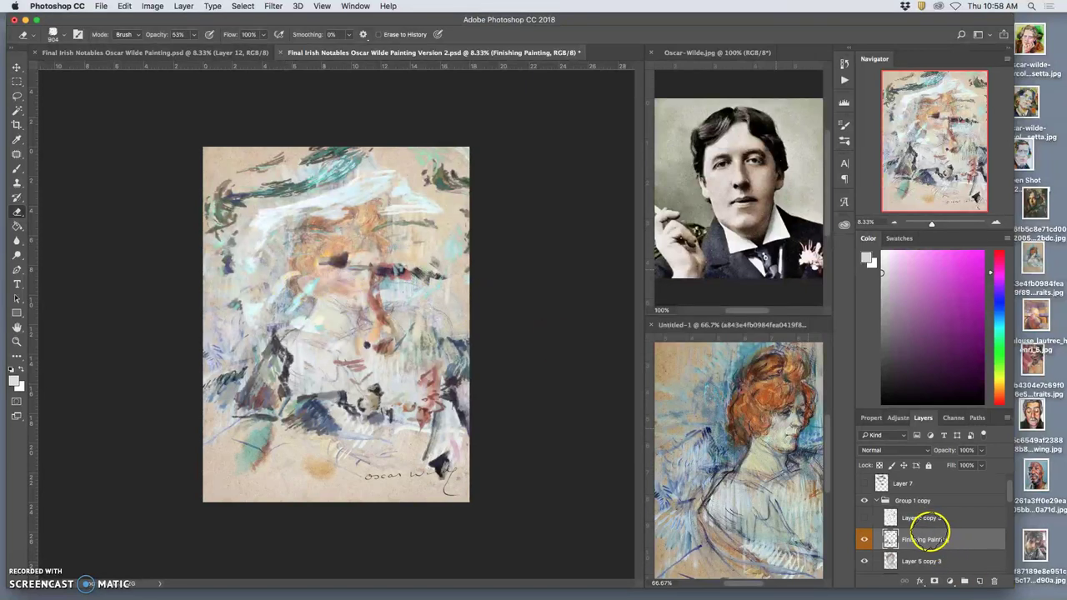
# Step: Compare the painting with and without Layer 0 copy 3, leaving the layer hidden
pyautogui.click(864, 518)
pyautogui.click(865, 520)
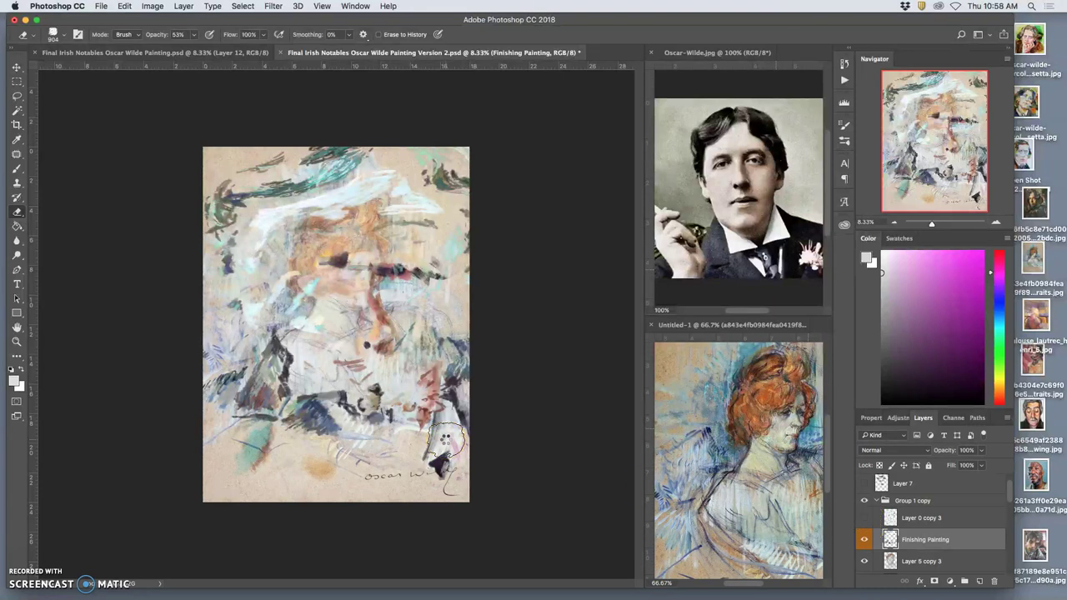
pyautogui.click(888, 519)
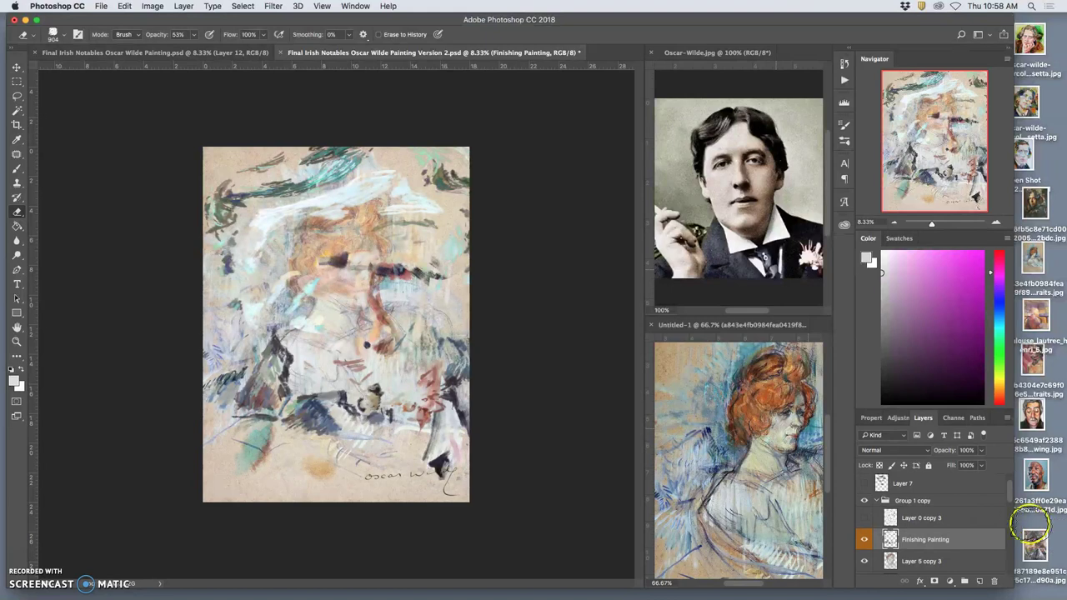
pyautogui.click(1009, 494)
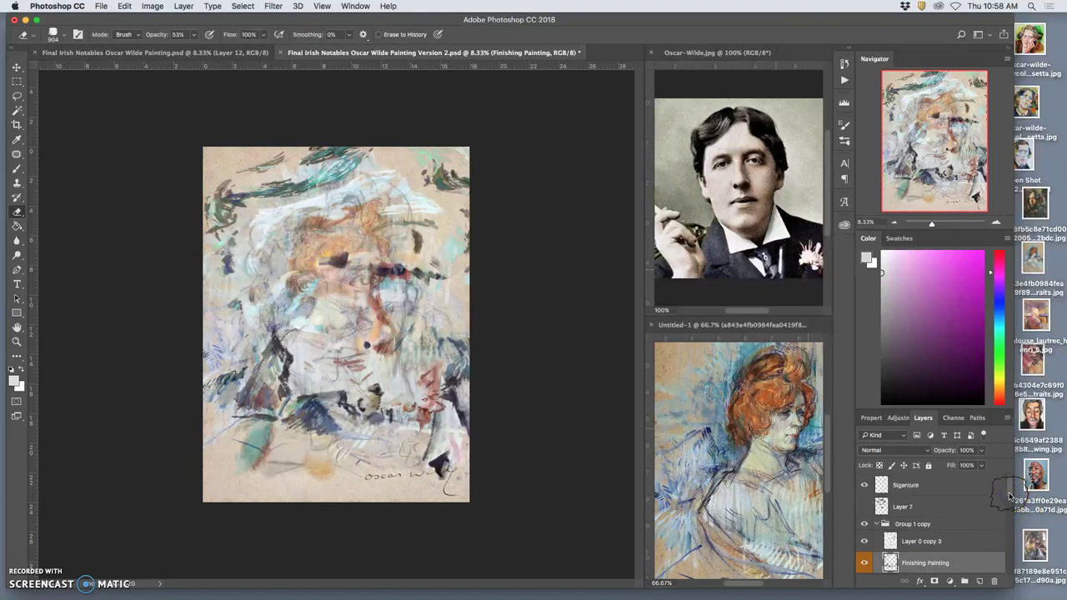
pyautogui.click(864, 543)
pyautogui.click(864, 543)
pyautogui.click(864, 543)
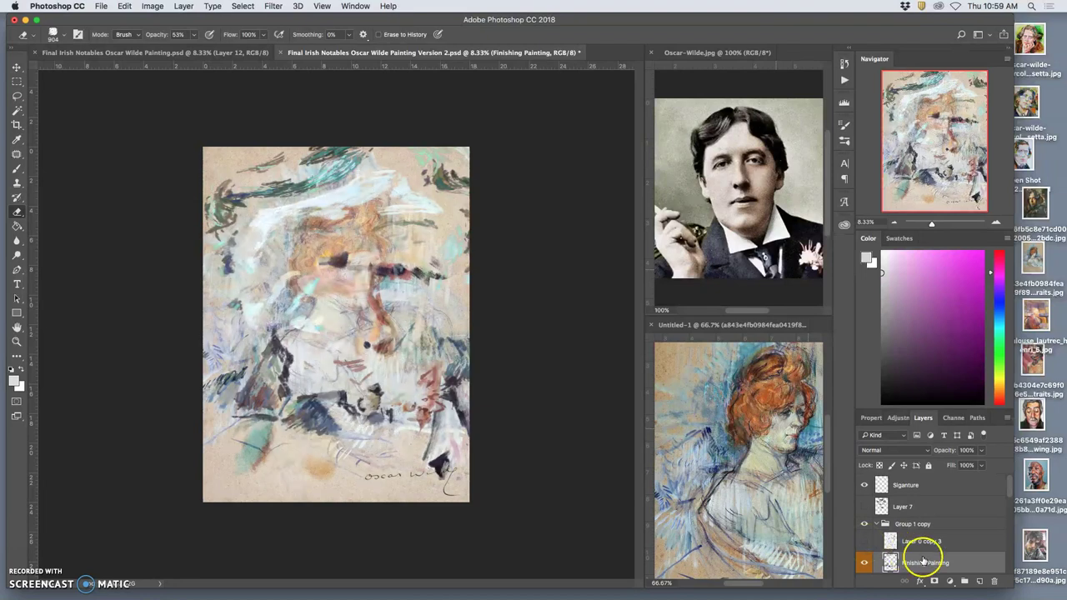
# Step: Hide the Siganture layer and keep Group 1 copy visible
pyautogui.click(864, 486)
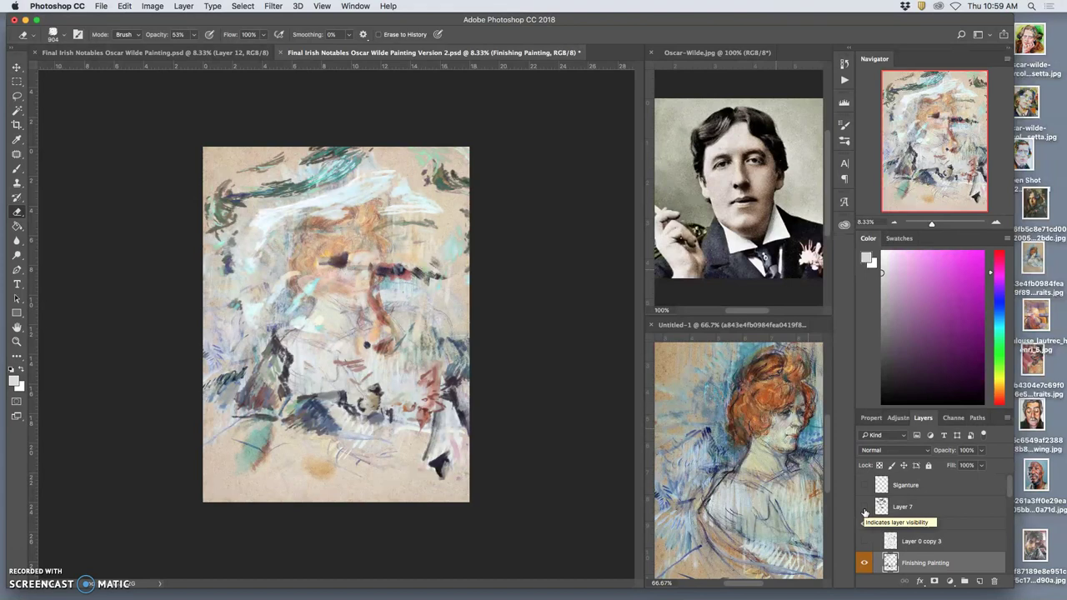
pyautogui.click(864, 524)
# Step: Close the Untitled-1 reference image without saving its changes
pyautogui.click(651, 327)
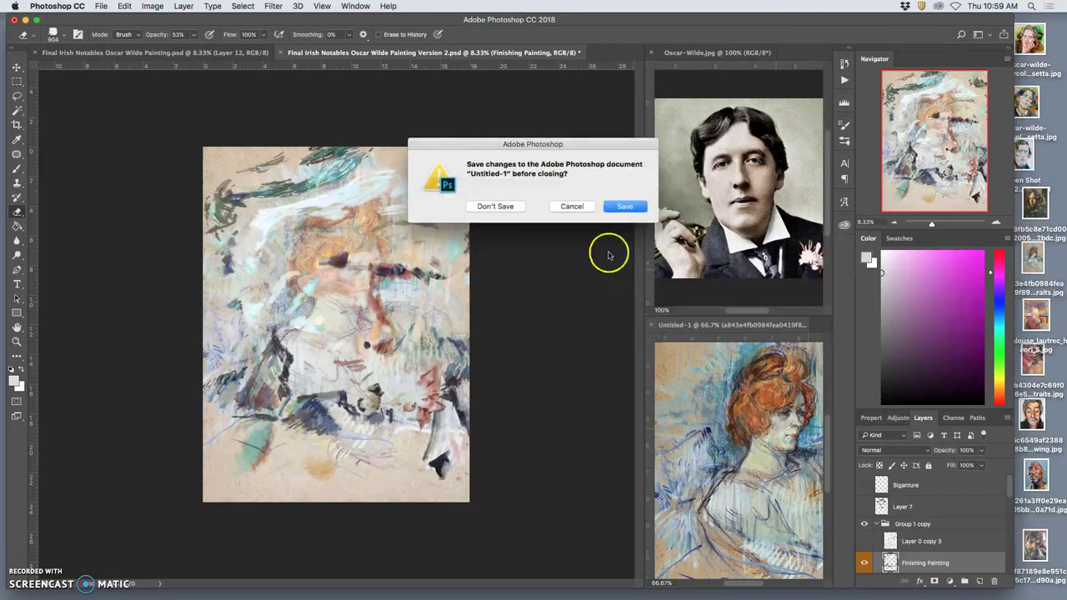
pyautogui.click(511, 209)
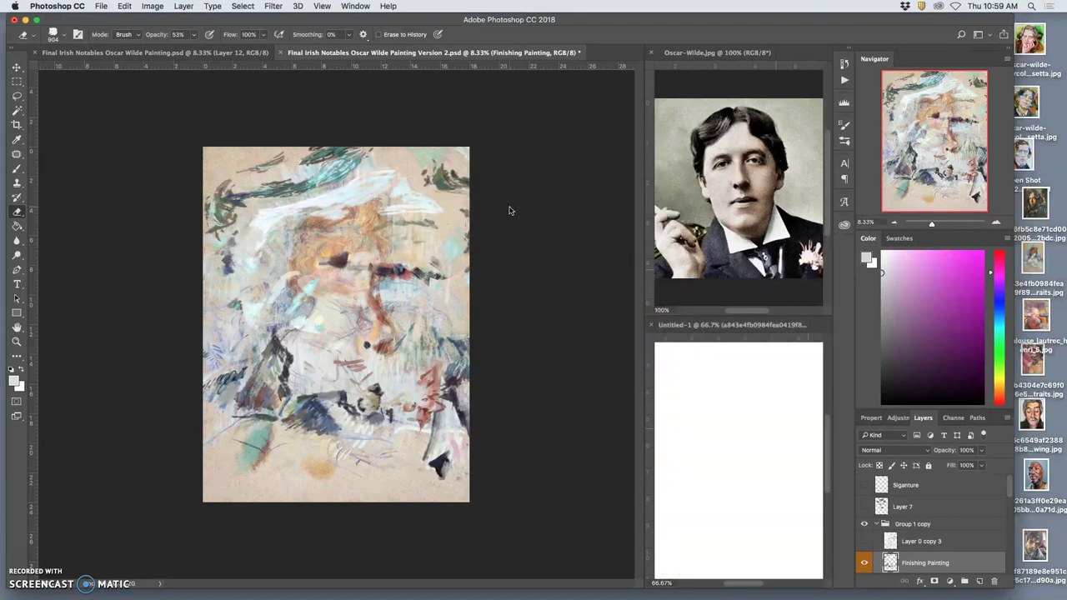
pyautogui.click(673, 325)
pyautogui.click(546, 297)
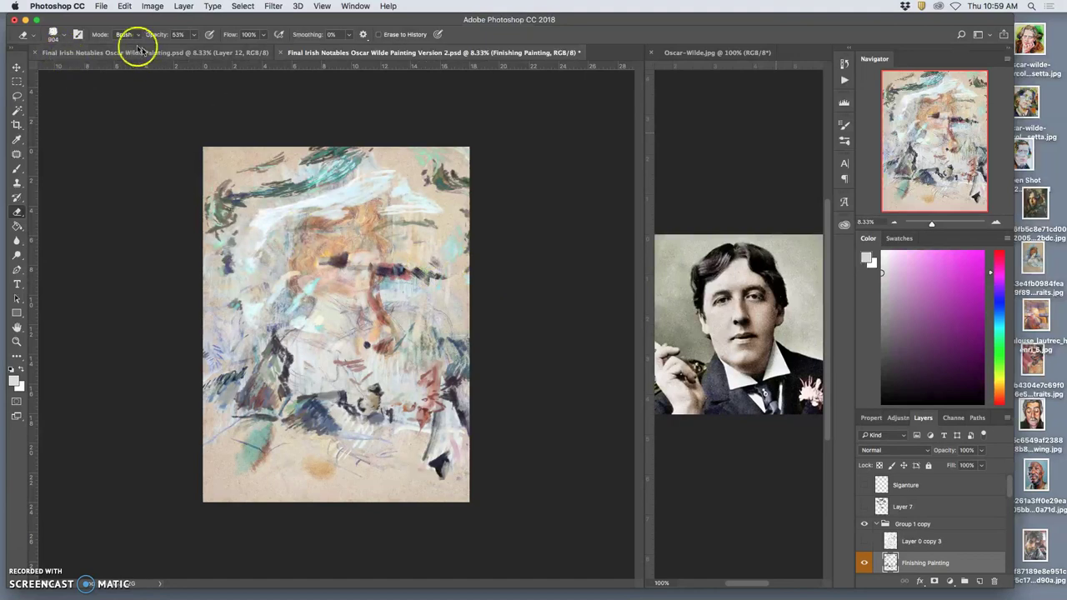
# Step: Save the painting on the Desktop in Photoshop format as Final Irish Notables Oscar Wilde Painting Version 3 Non-representational.psd
pyautogui.click(100, 6)
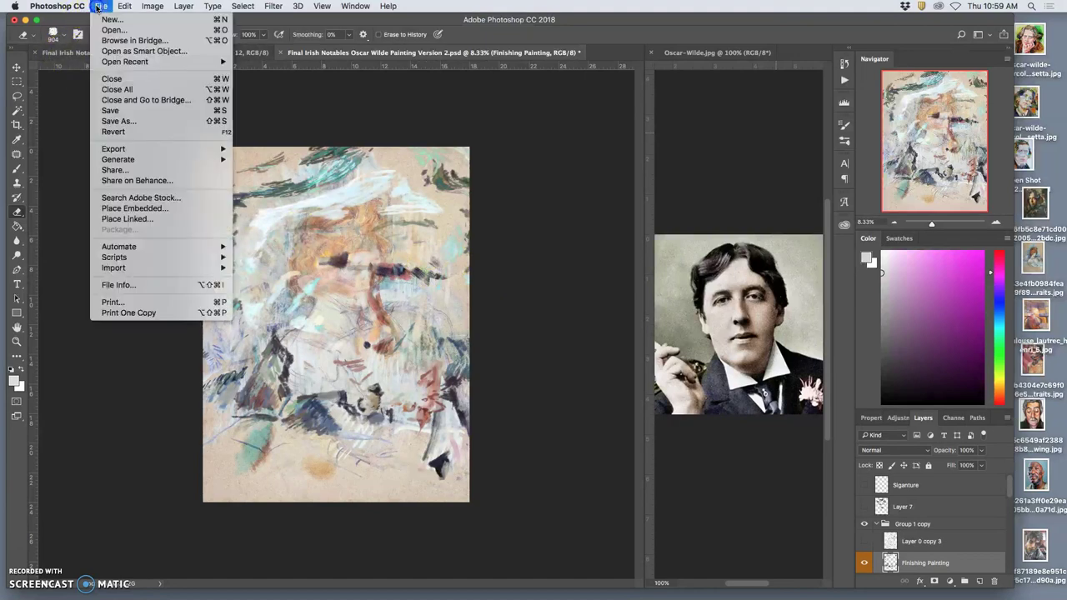
pyautogui.click(154, 122)
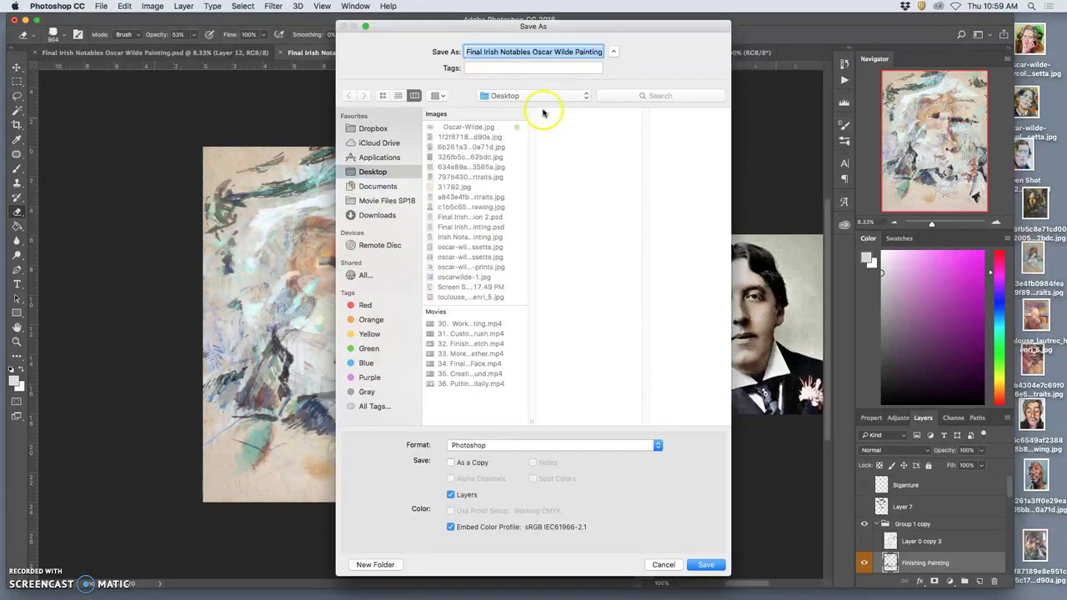
pyautogui.press('Right')
pyautogui.write('Version 2')
pyautogui.click(584, 52)
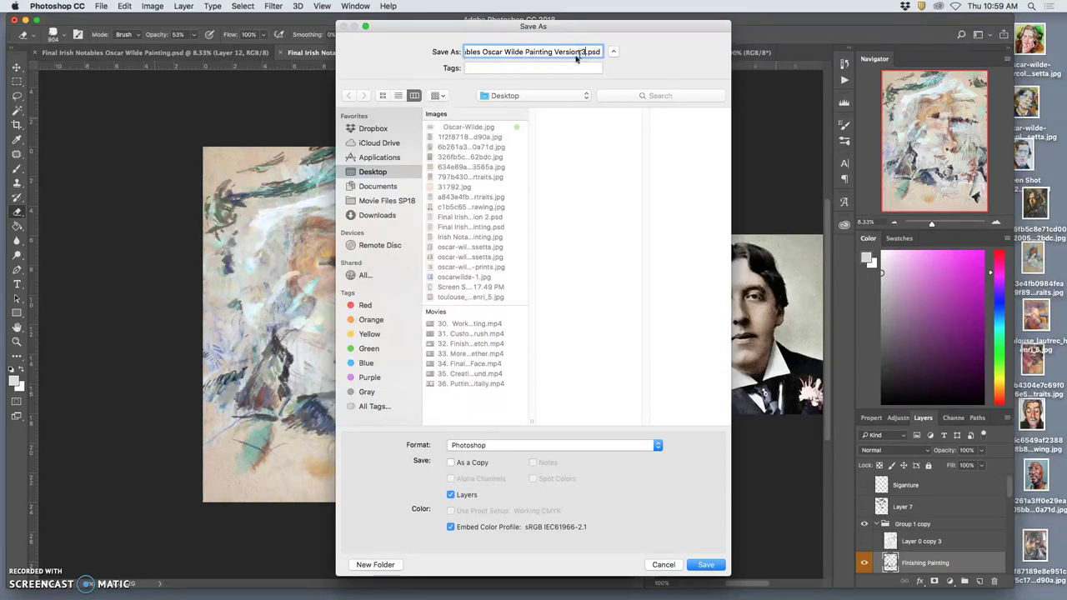
pyautogui.doubleClick(588, 52)
pyautogui.click(587, 52)
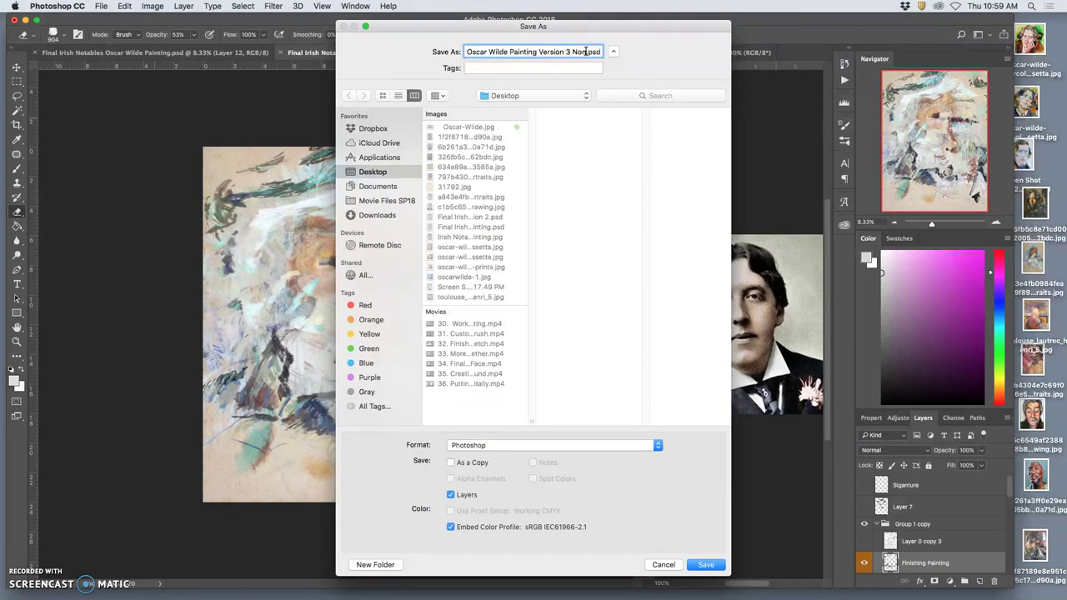
pyautogui.write('n-representational')
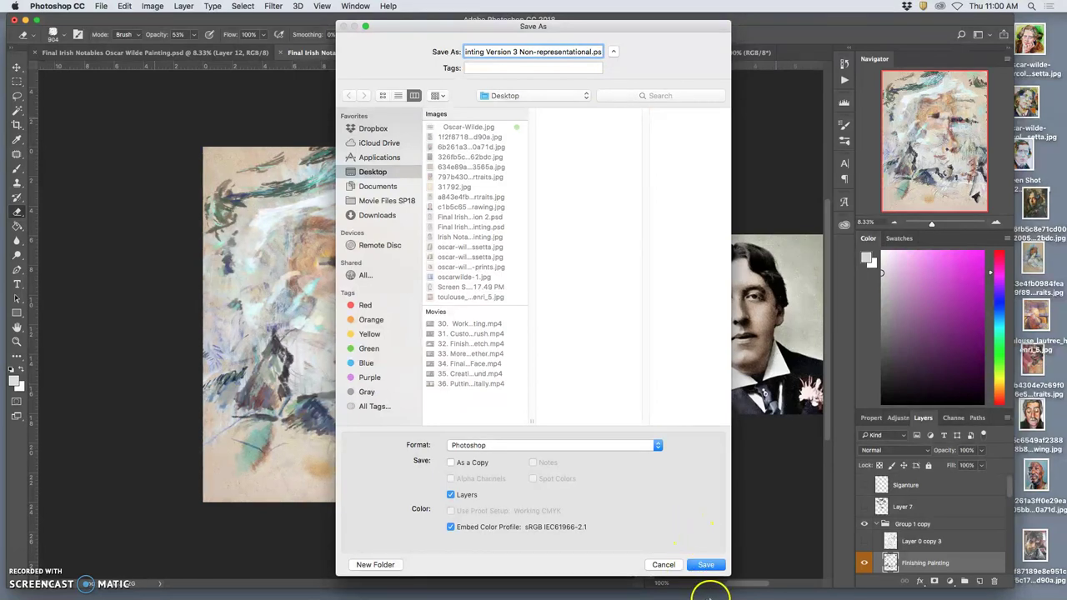
pyautogui.click(705, 564)
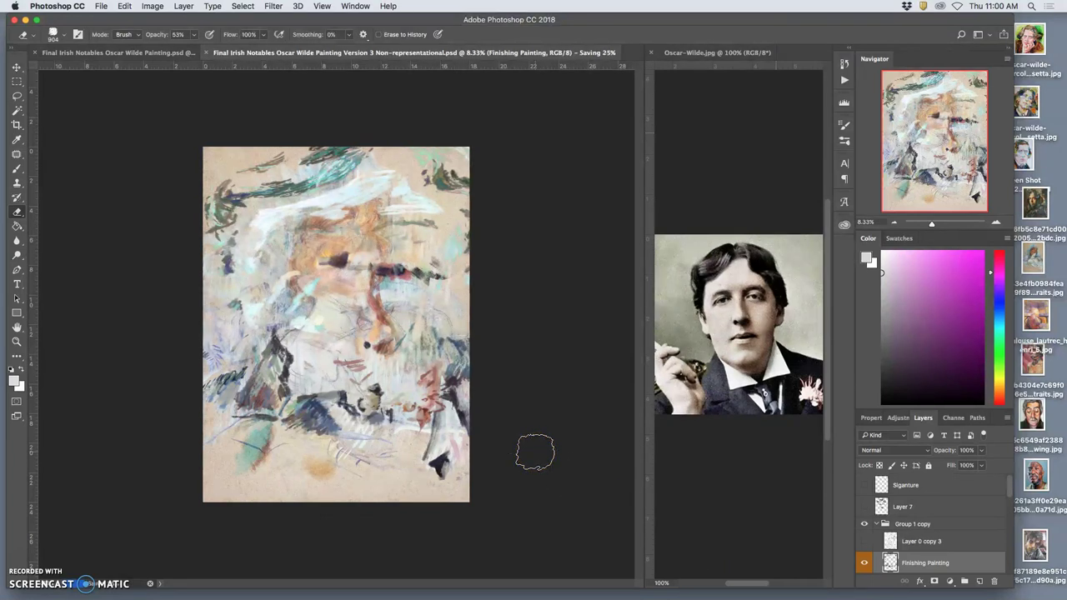
# Step: Free-transform Layer 11 over the middle of the face, rotated -70.80 degrees and scaled to 113.37% width and 104.02% height
pyautogui.click(823, 516)
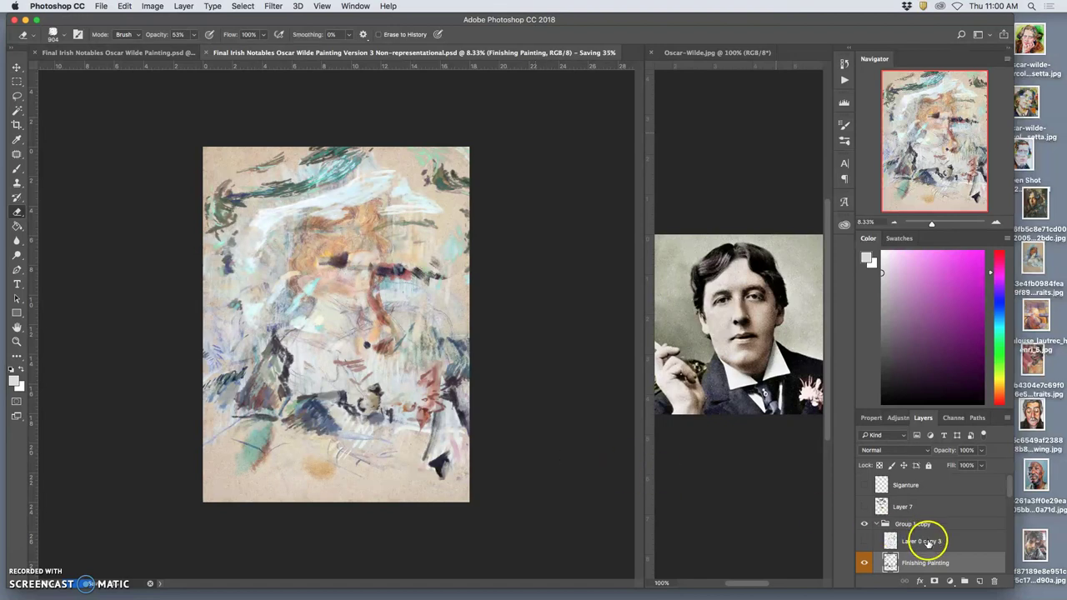
pyautogui.scroll(-3, 927, 542)
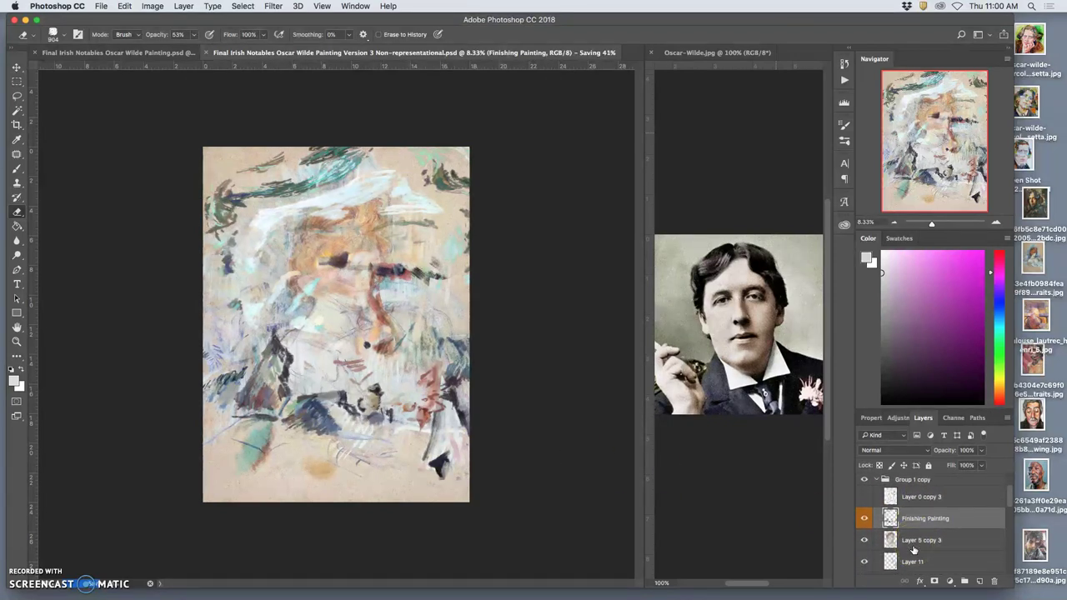
pyautogui.click(866, 558)
pyautogui.click(865, 559)
pyautogui.click(892, 562)
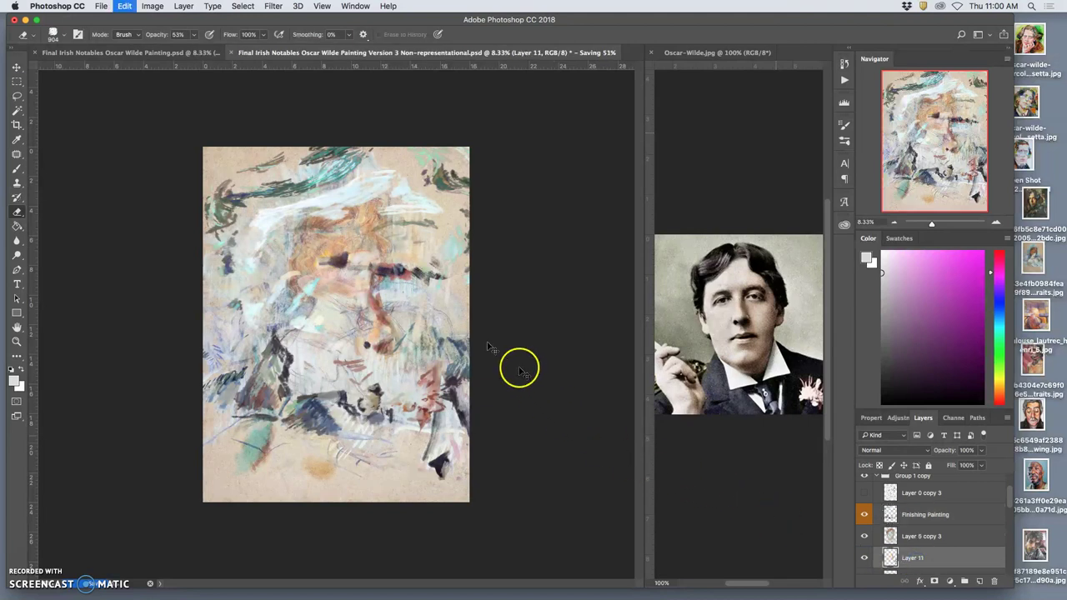
pyautogui.hotkey('ctrl', 't')
pyautogui.moveTo(495, 226); pyautogui.dragTo(371, 224)
pyautogui.moveTo(435, 353); pyautogui.dragTo(349, 271)
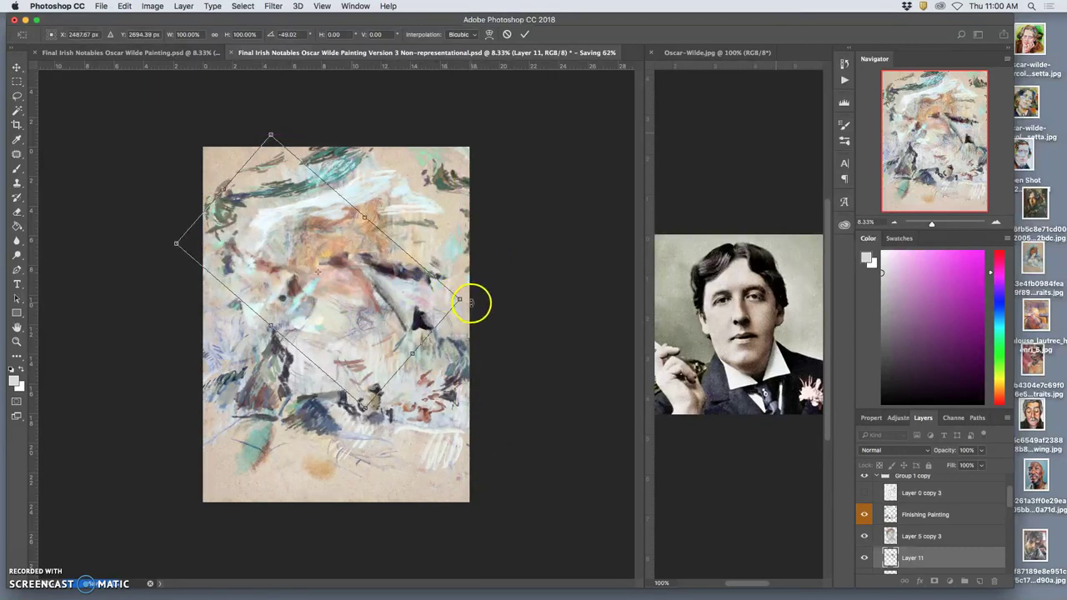
pyautogui.moveTo(469, 309); pyautogui.dragTo(391, 288)
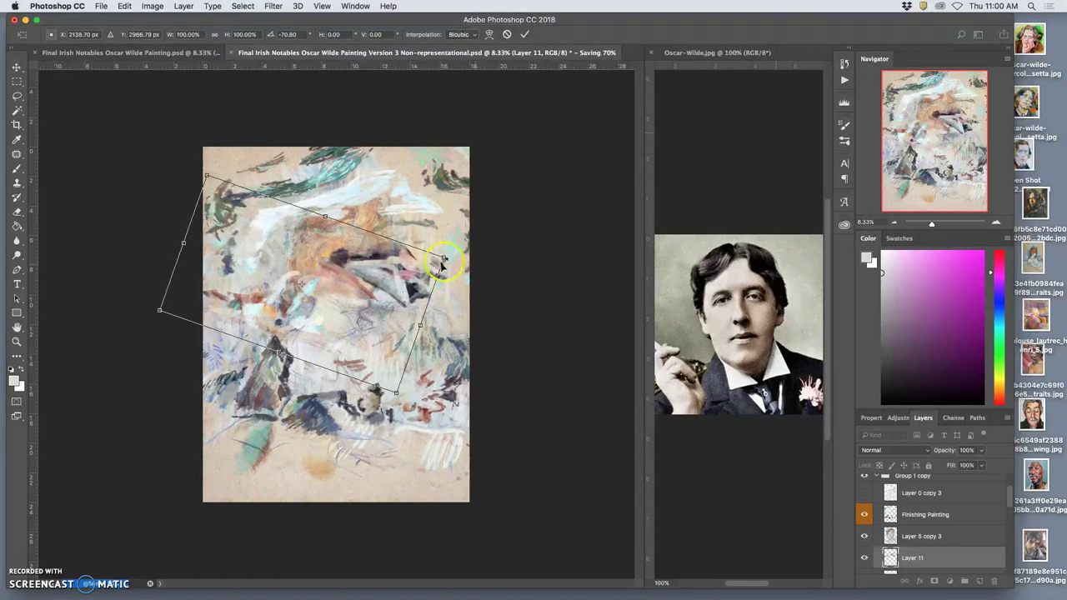
pyautogui.moveTo(443, 256); pyautogui.dragTo(459, 242)
pyautogui.moveTo(429, 297); pyautogui.dragTo(427, 312)
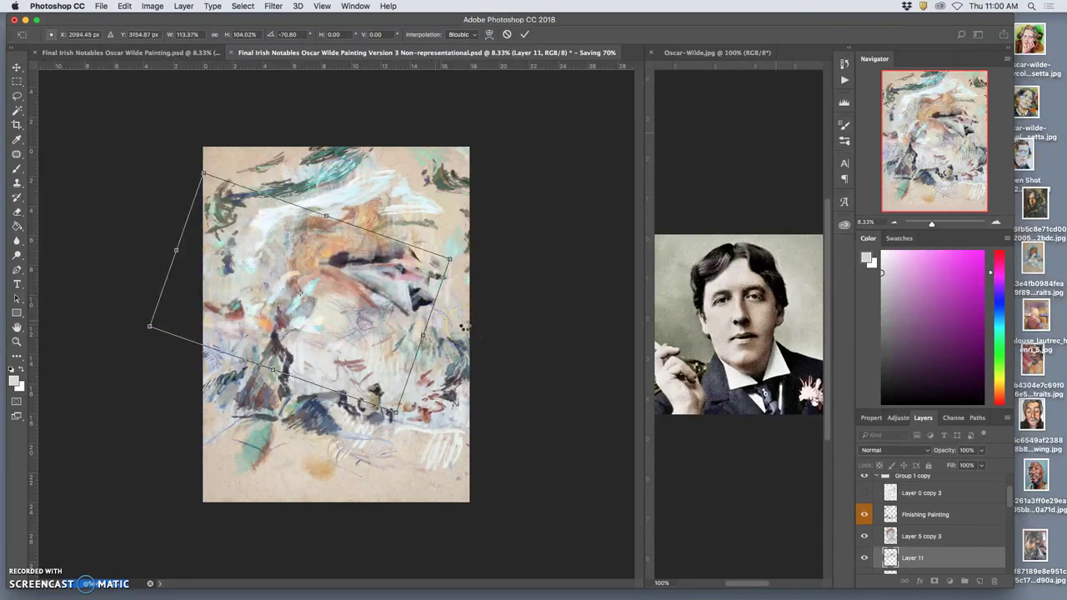
pyautogui.press('e')
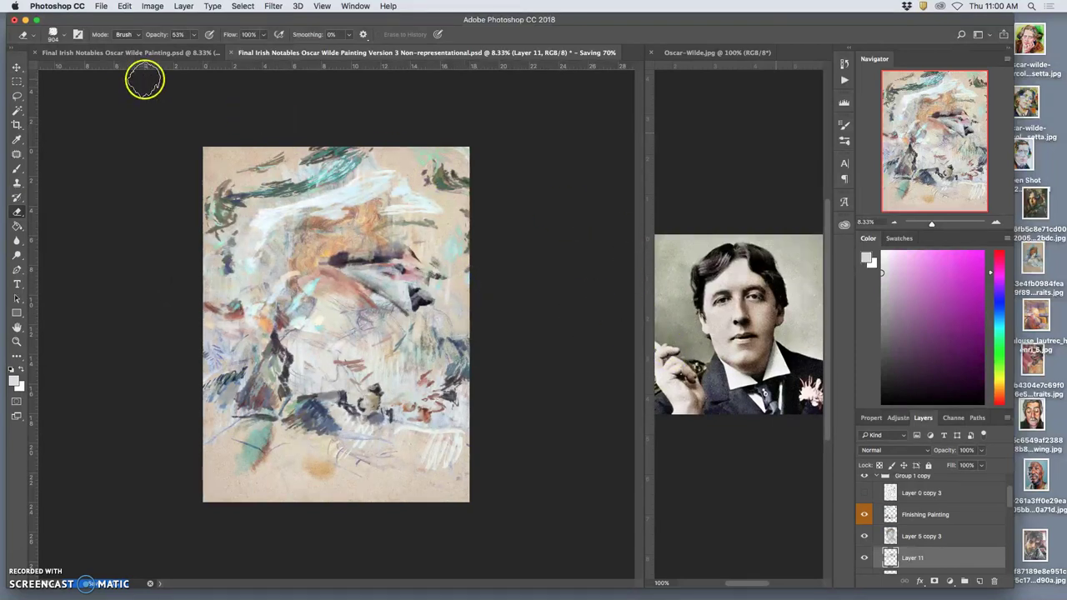
# Step: Save the document with the transformed Layer 11
pyautogui.click(101, 6)
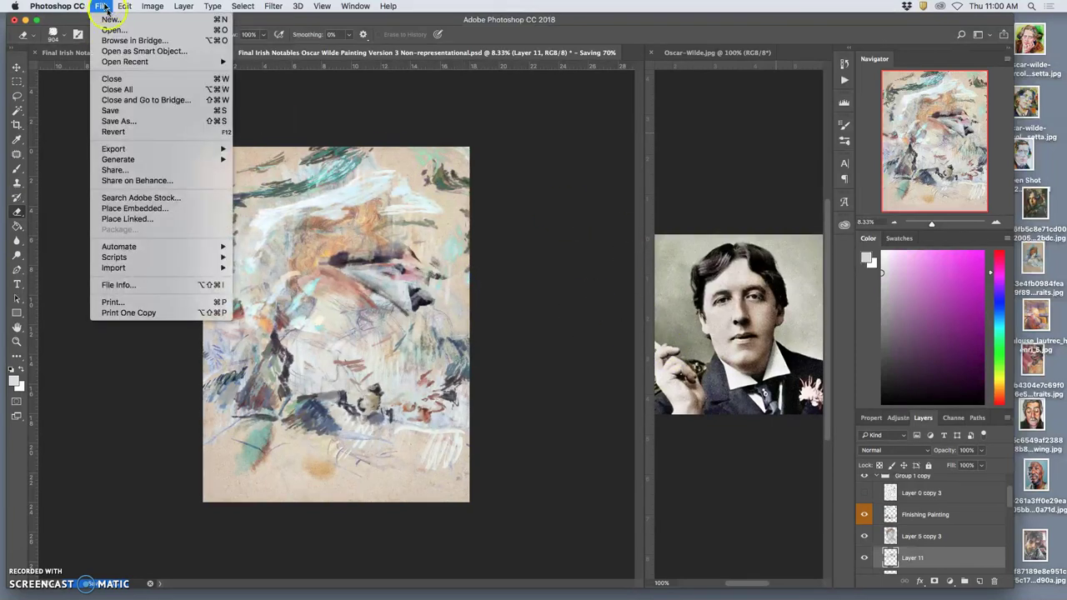
pyautogui.click(116, 112)
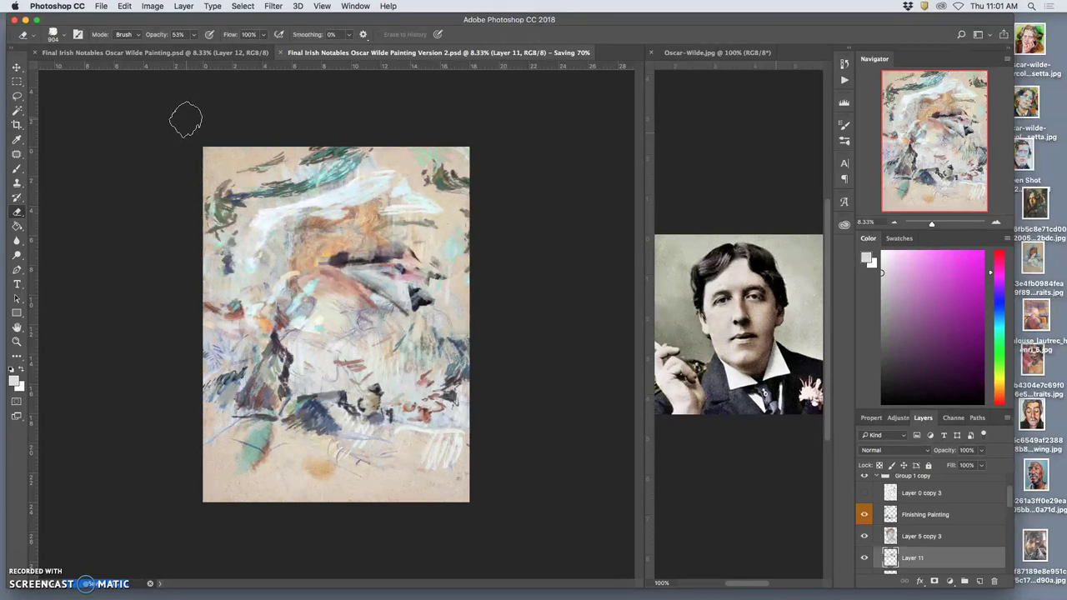
pyautogui.moveTo(185, 119)
pyautogui.mouseDown()
pyautogui.moveTo(284, 148)
pyautogui.moveTo(376, 154)
pyautogui.mouseUp()
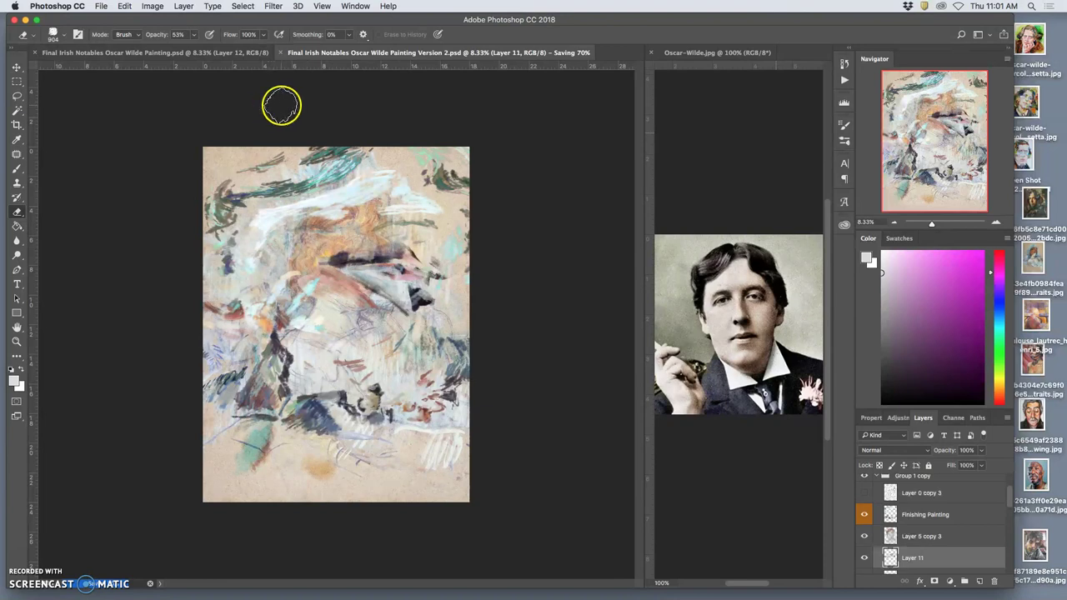
pyautogui.moveTo(281, 105); pyautogui.dragTo(281, 106)
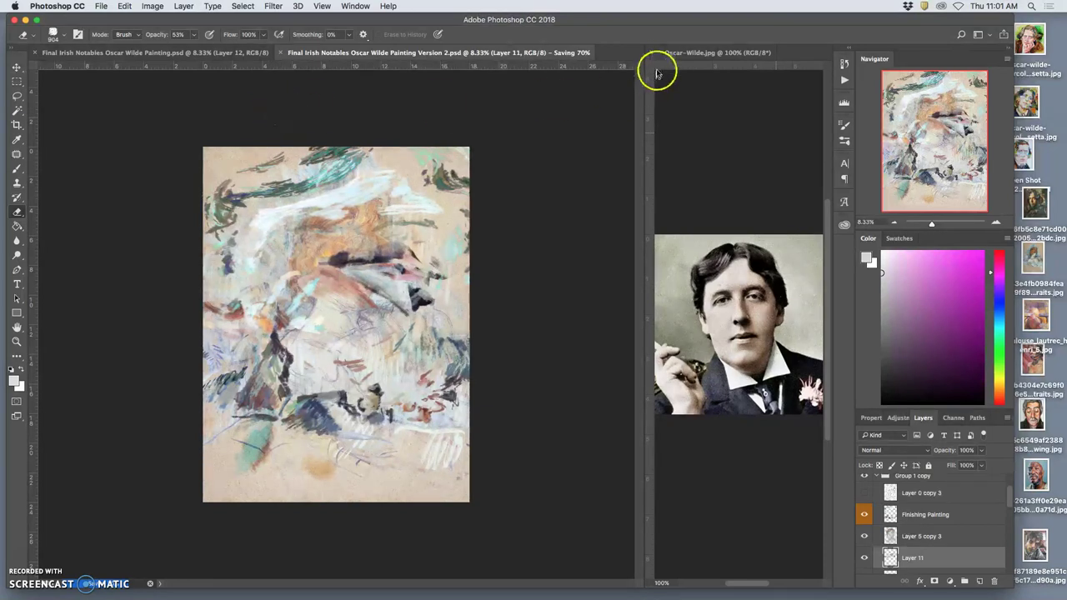
pyautogui.click(101, 6)
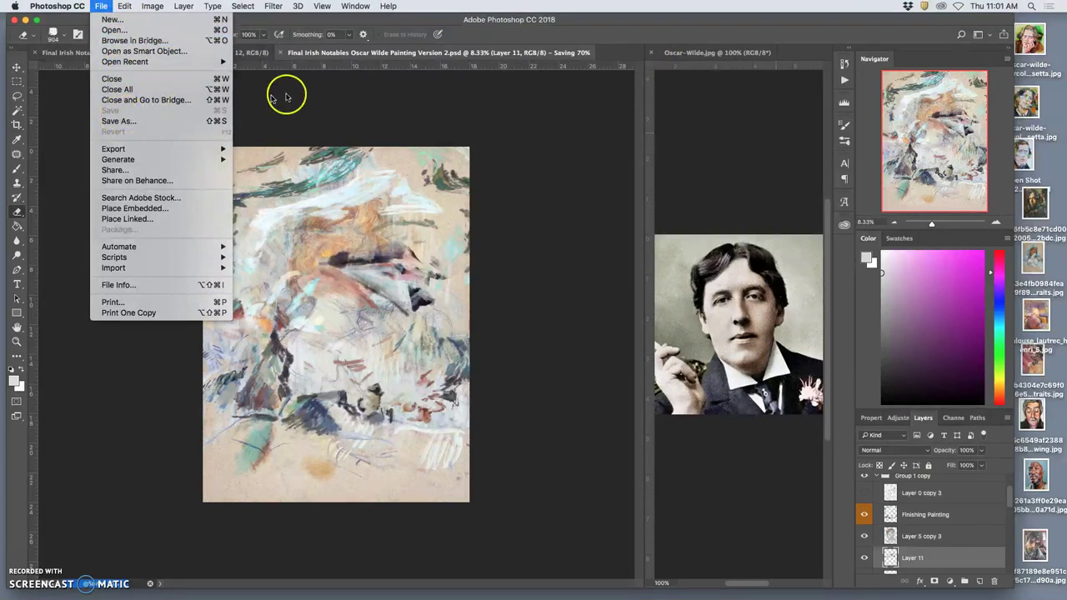
pyautogui.click(307, 92)
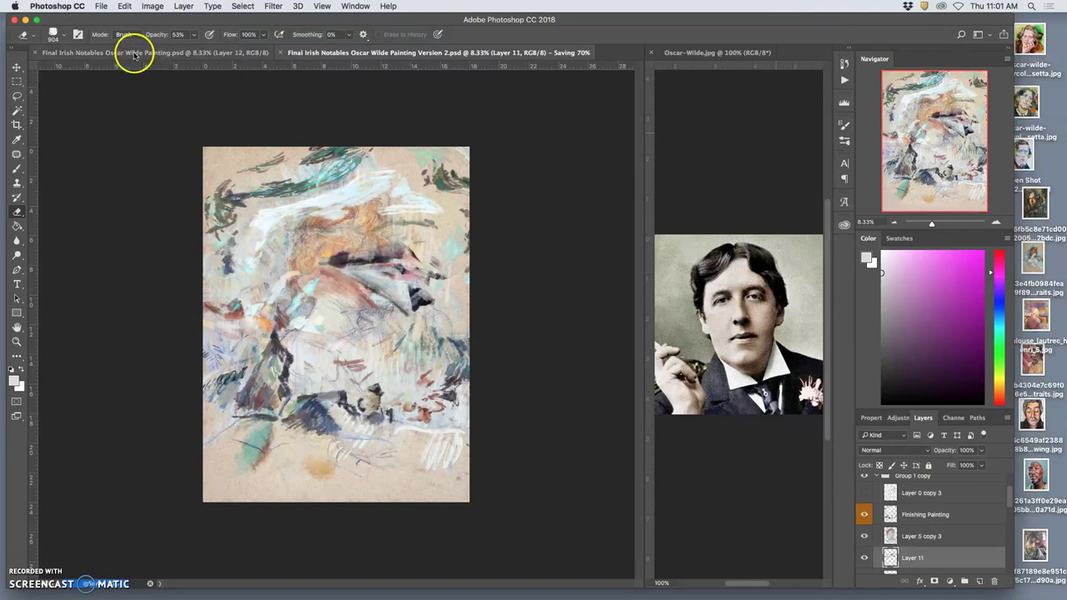
pyautogui.moveTo(209, 22); pyautogui.dragTo(221, 22)
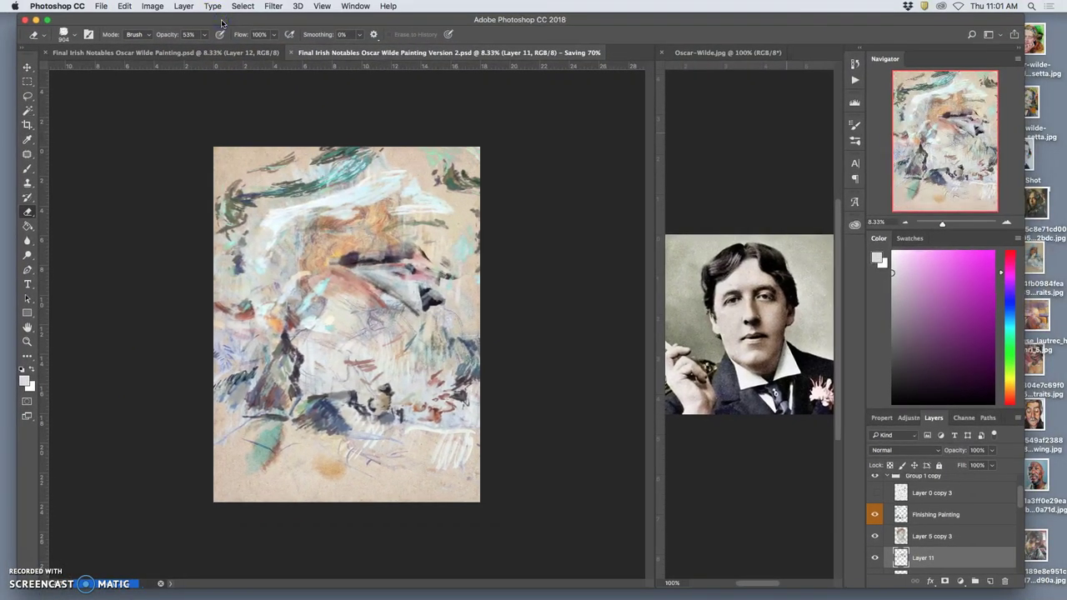